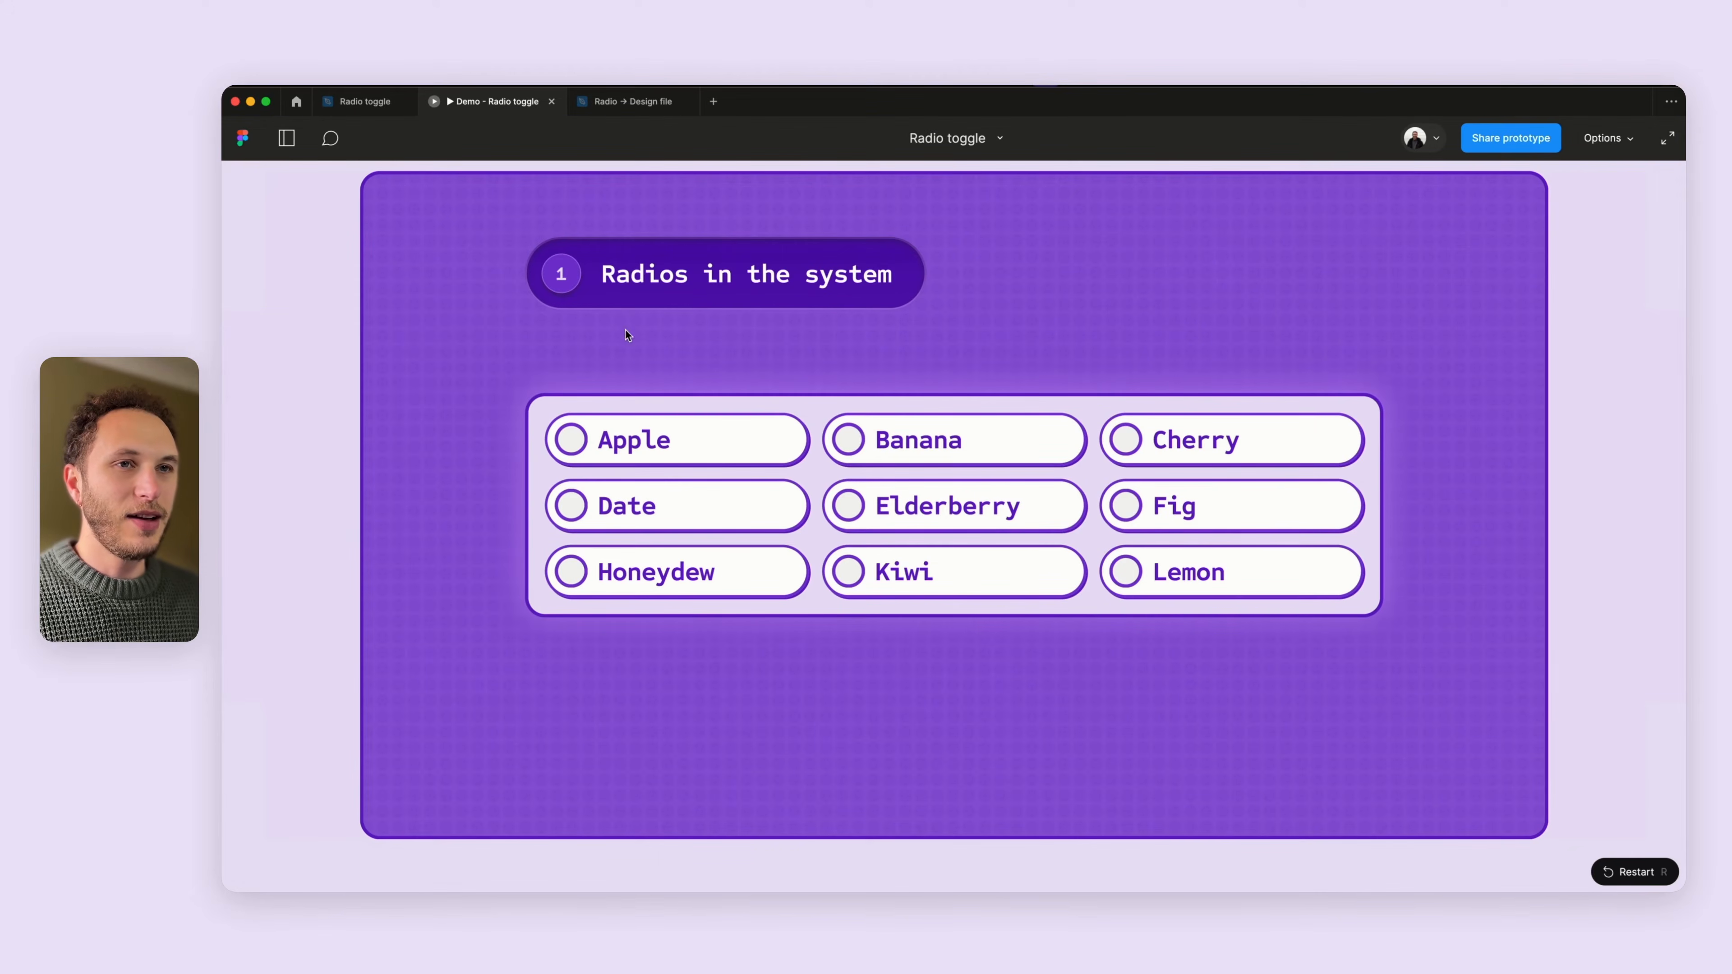
- Test the radio prototype by selecting several fruit options in turn
left_click(603, 503)
left_click(910, 449)
left_click(891, 500)
left_click(655, 449)
left_click(1228, 450)
left_click(1193, 510)
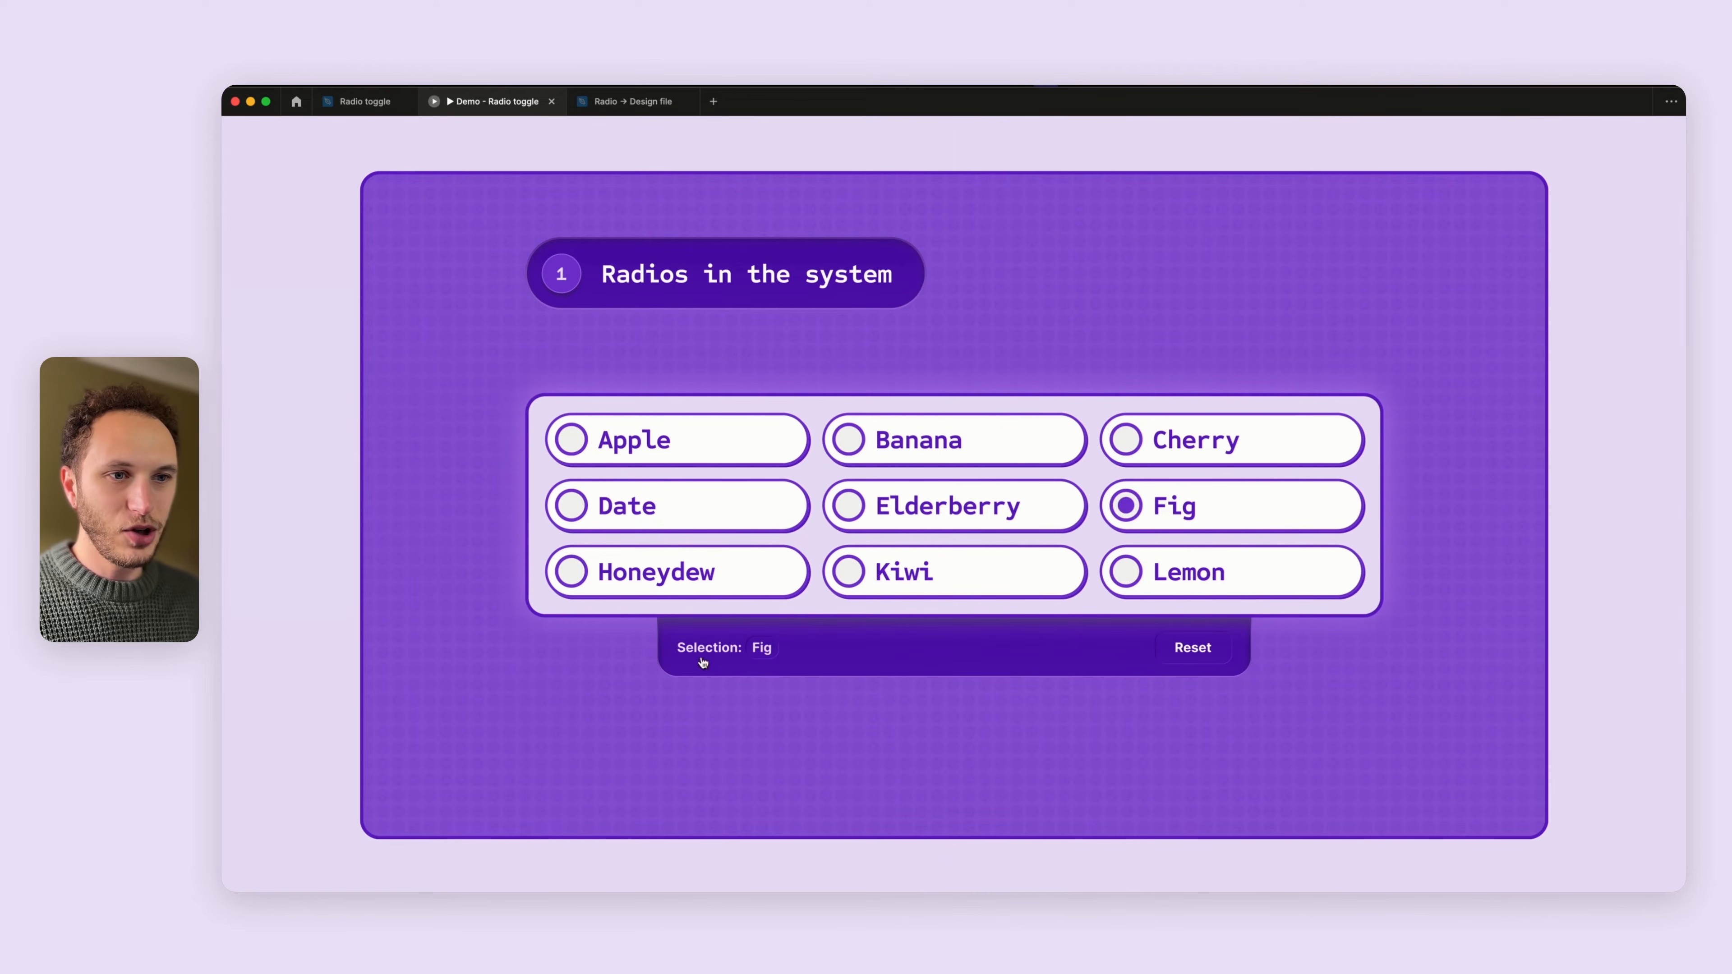
- Keep selecting different fruits in the prototype and reset the selection once
left_click(930, 565)
left_click(915, 527)
left_click(894, 439)
left_click(711, 510)
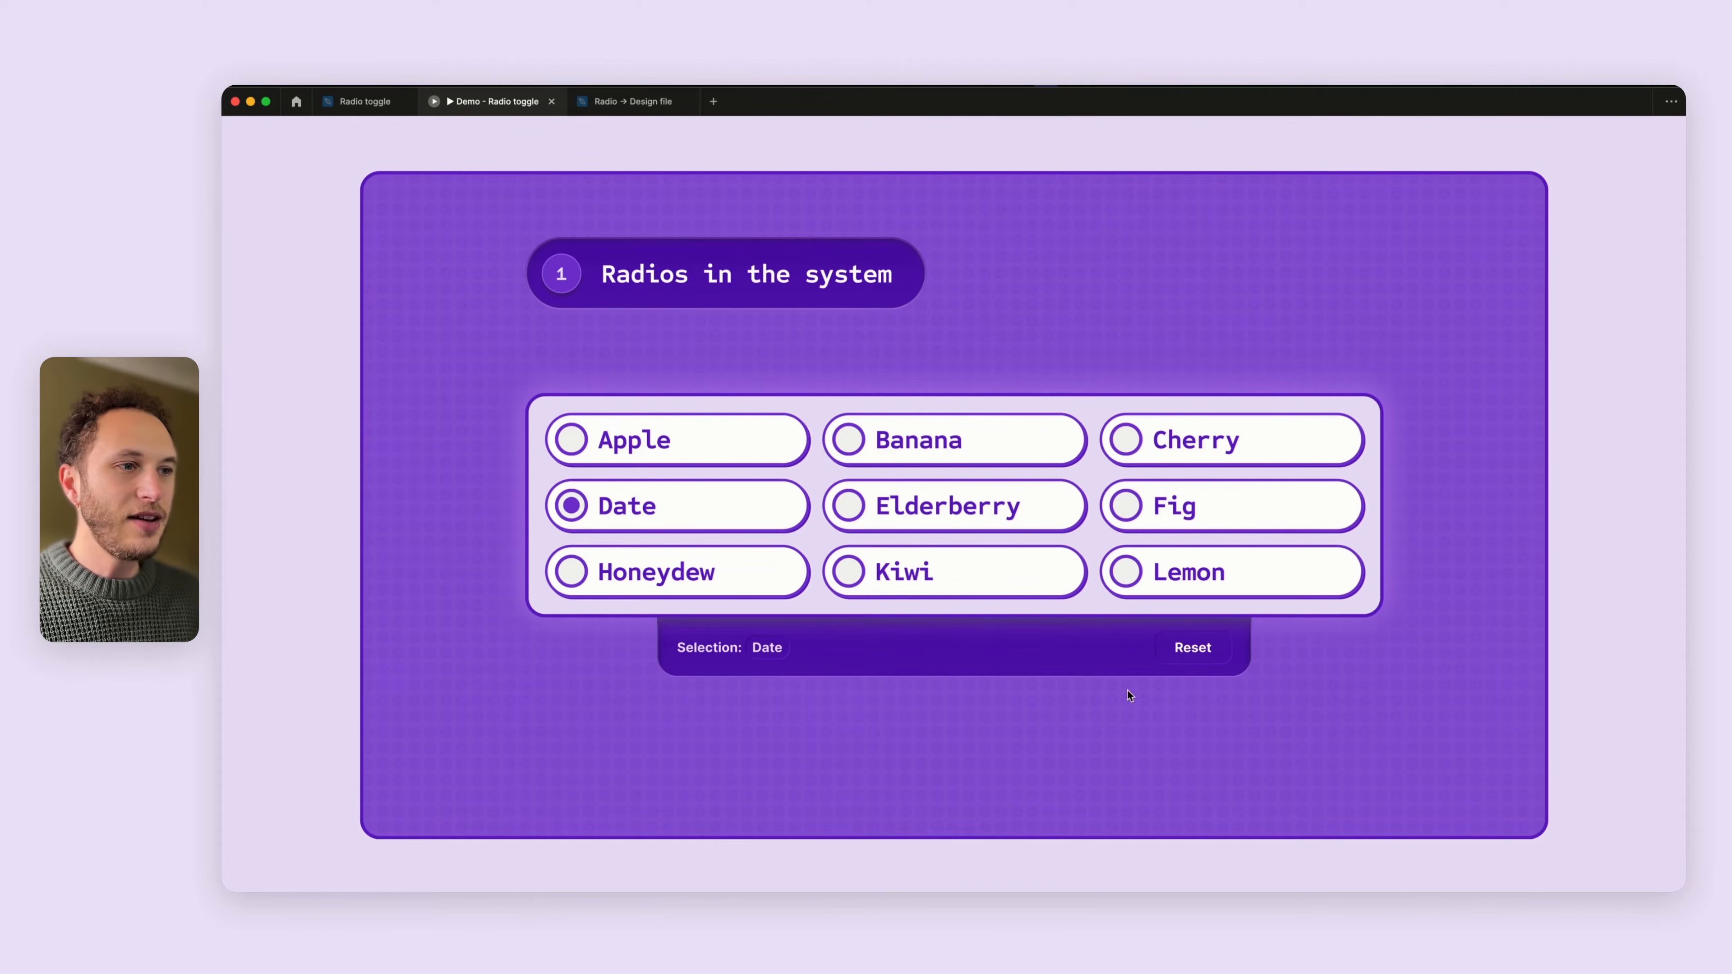
left_click(1190, 650)
left_click(649, 513)
left_click(894, 527)
- Return to the design file with the interface panels shown and open the Demo page
left_click(365, 101)
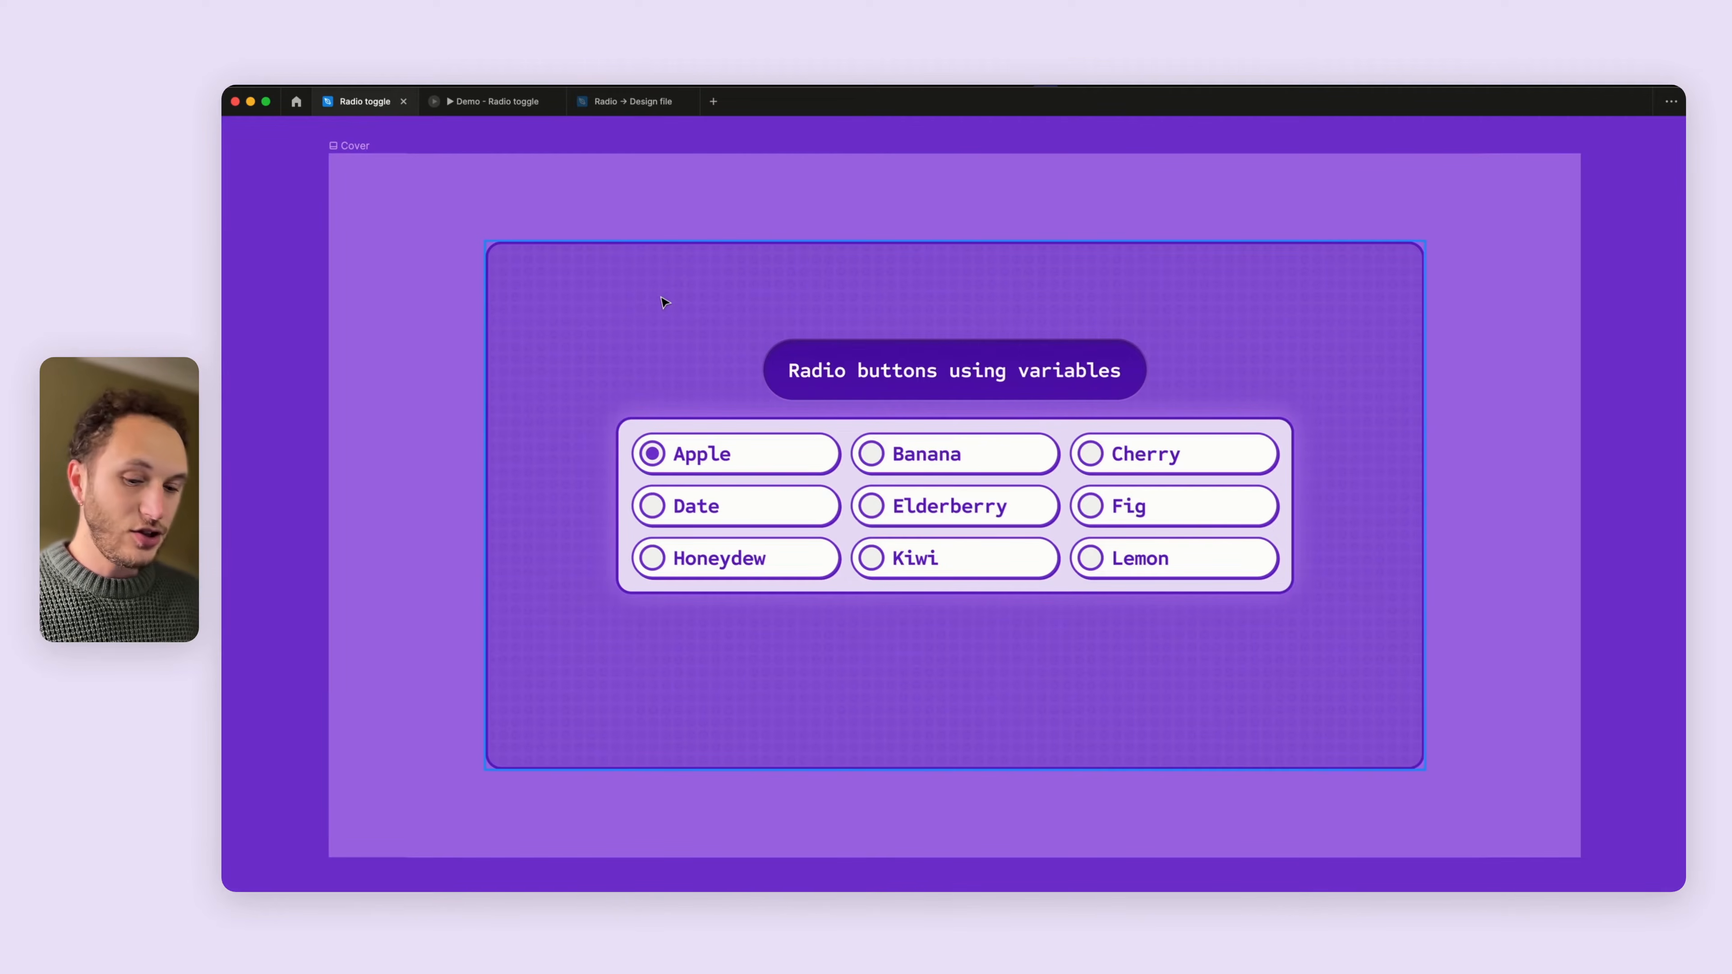
key("super+backslash")
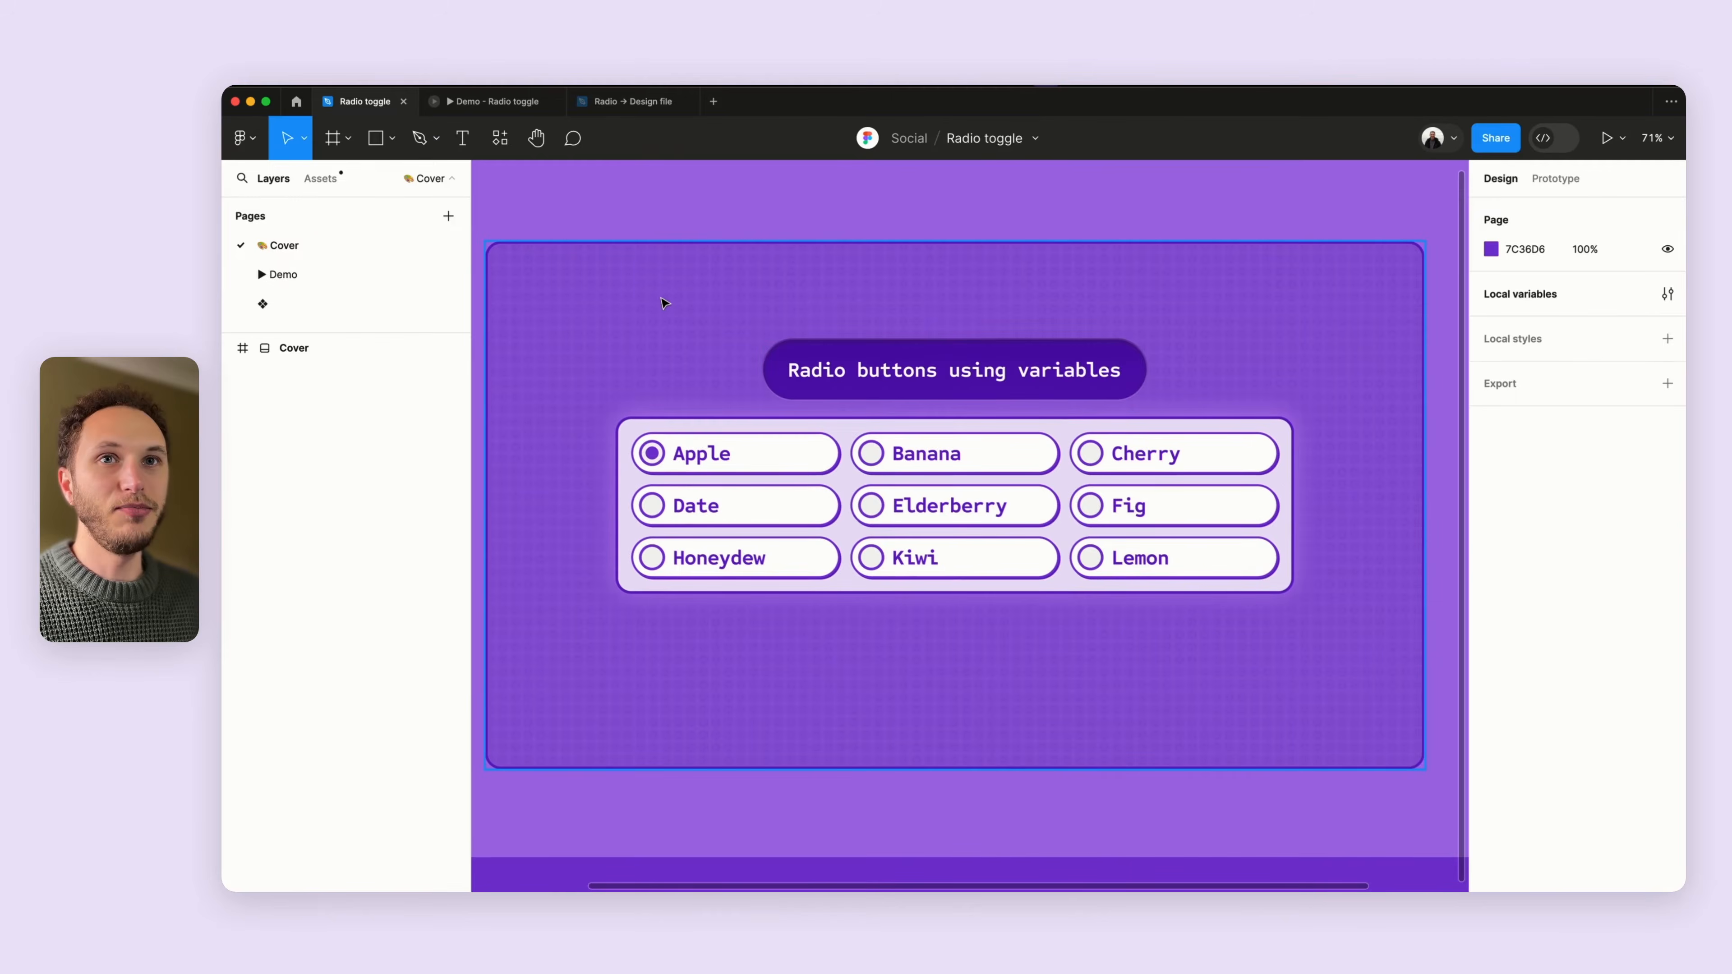
left_click(384, 272)
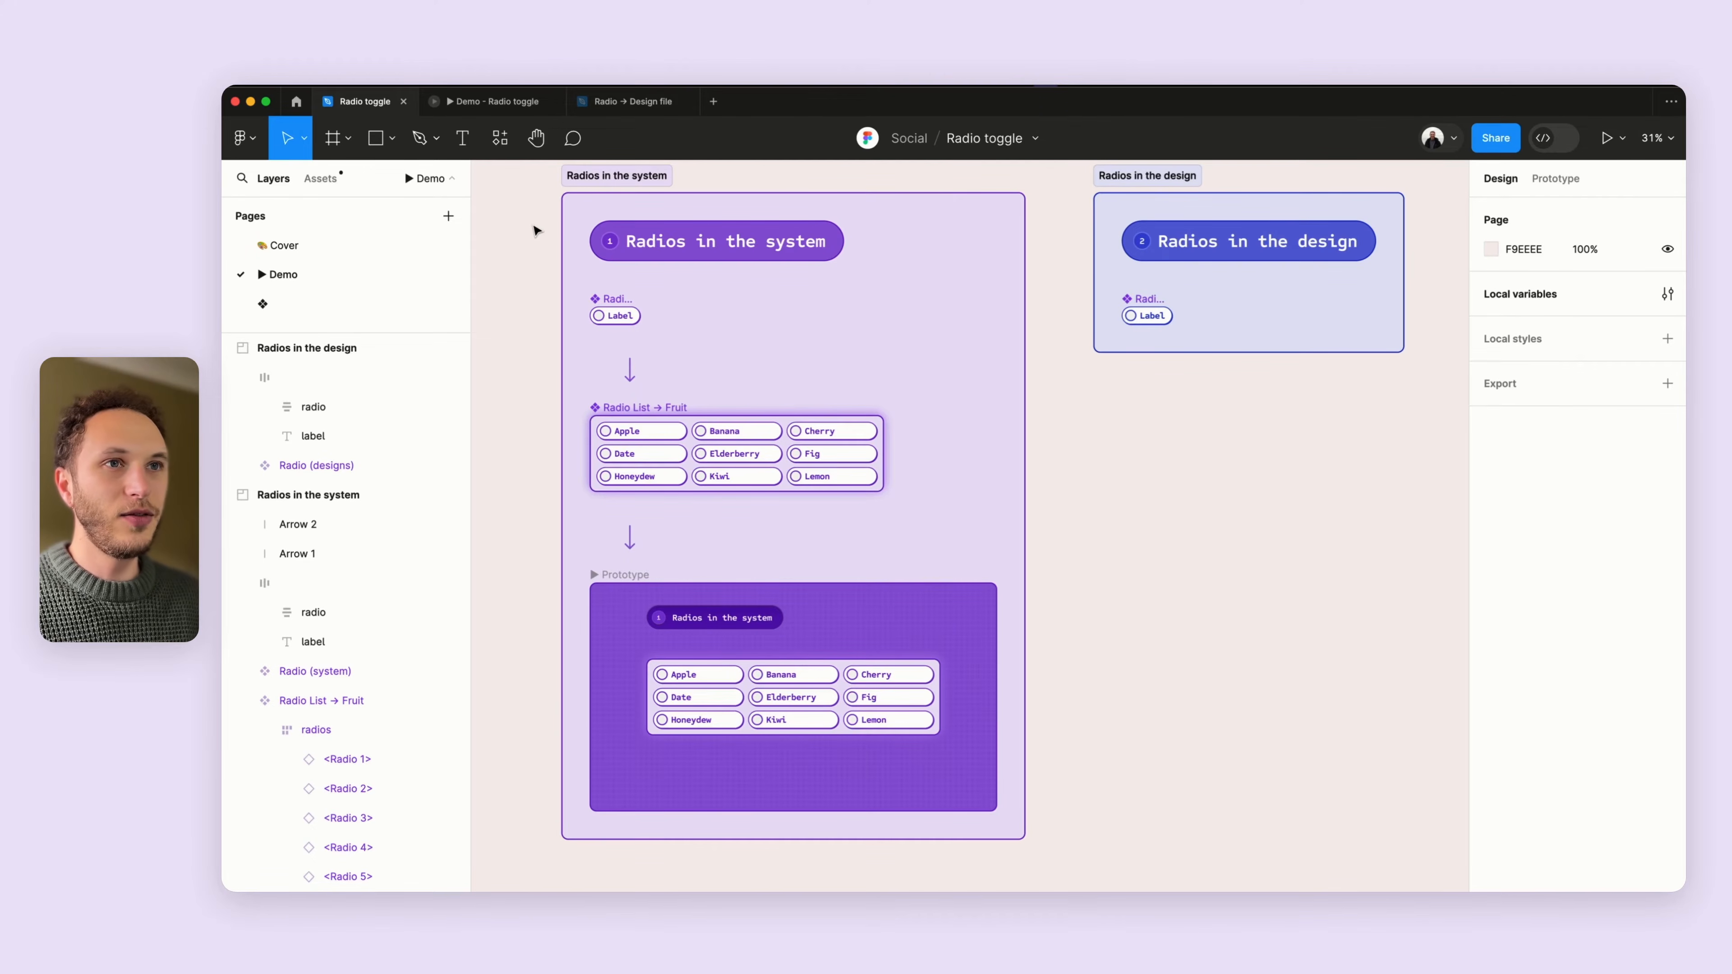
- Zoom in on the Radio (system) component and select its Toggle frame and Circle layer
scroll(587, 273, "up", 10)
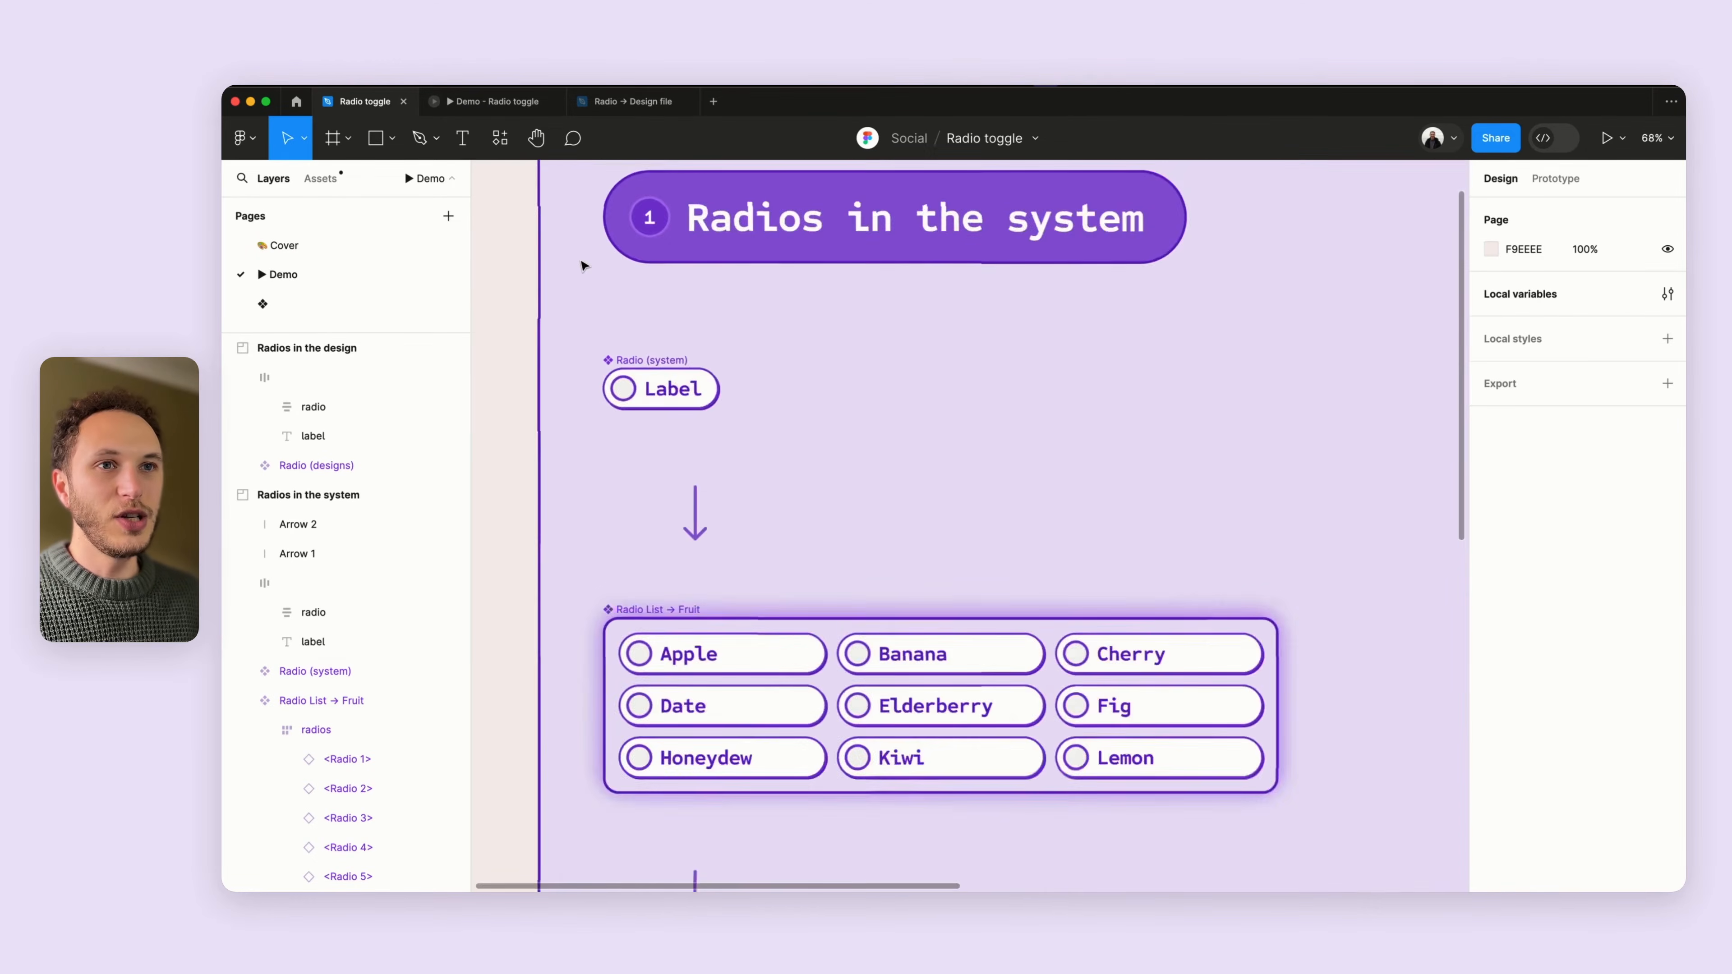
scroll(661, 403, "left", 3)
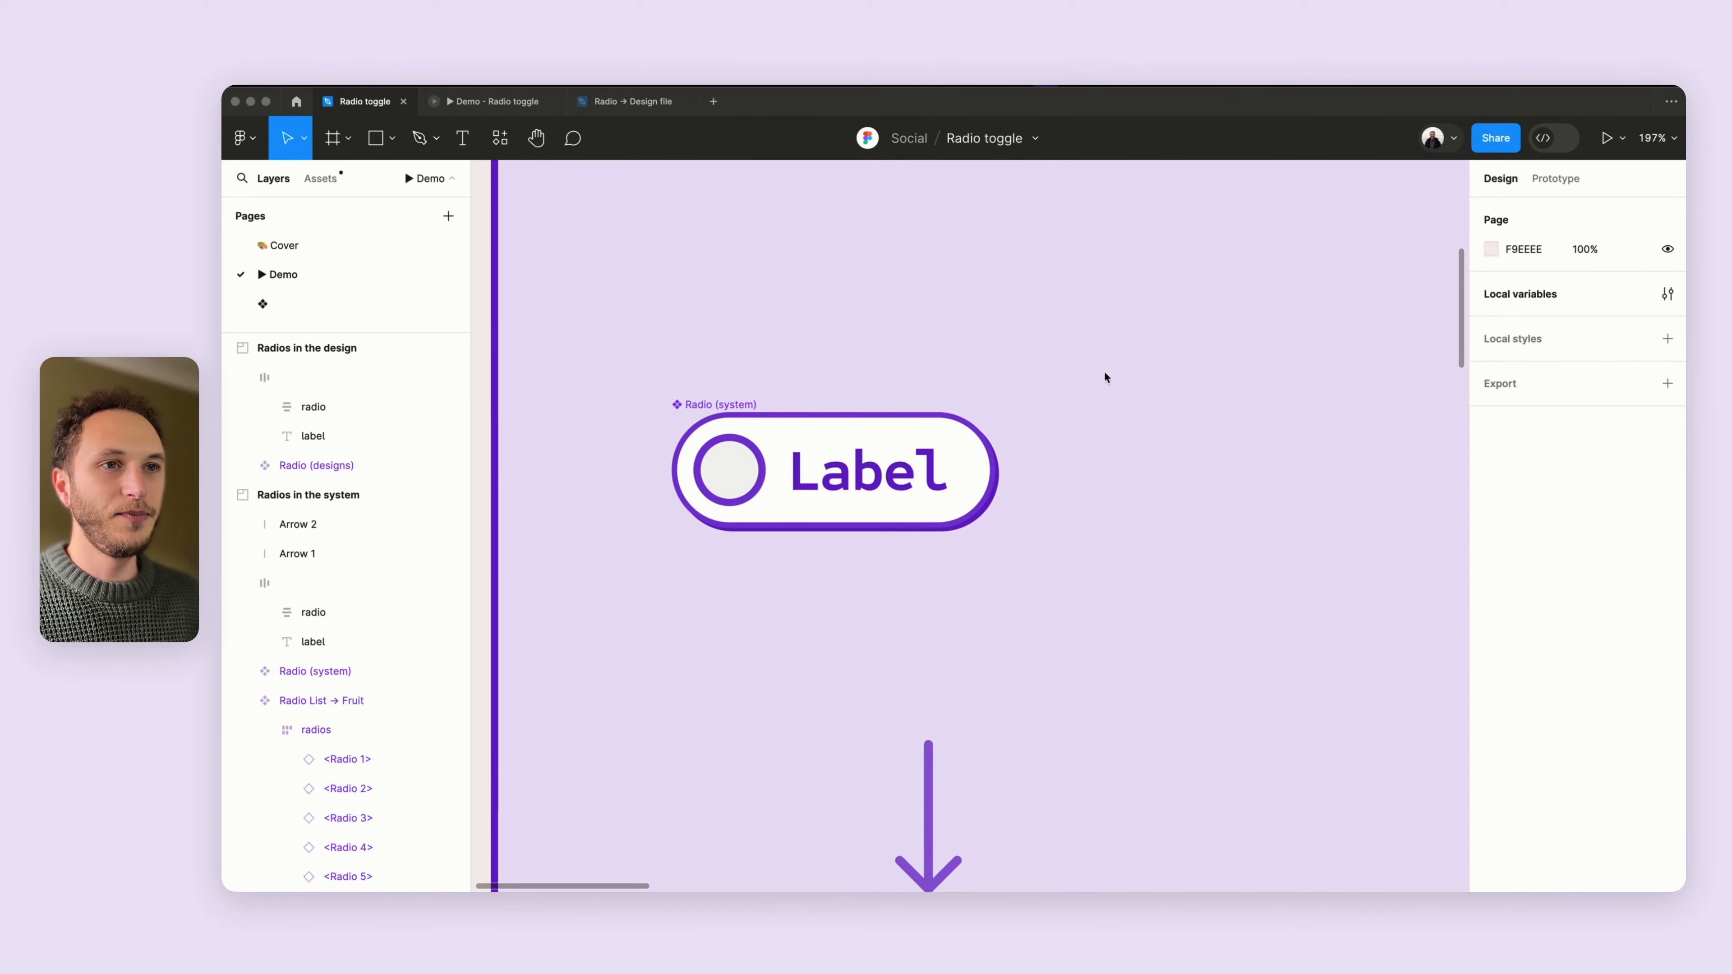
left_click(724, 409)
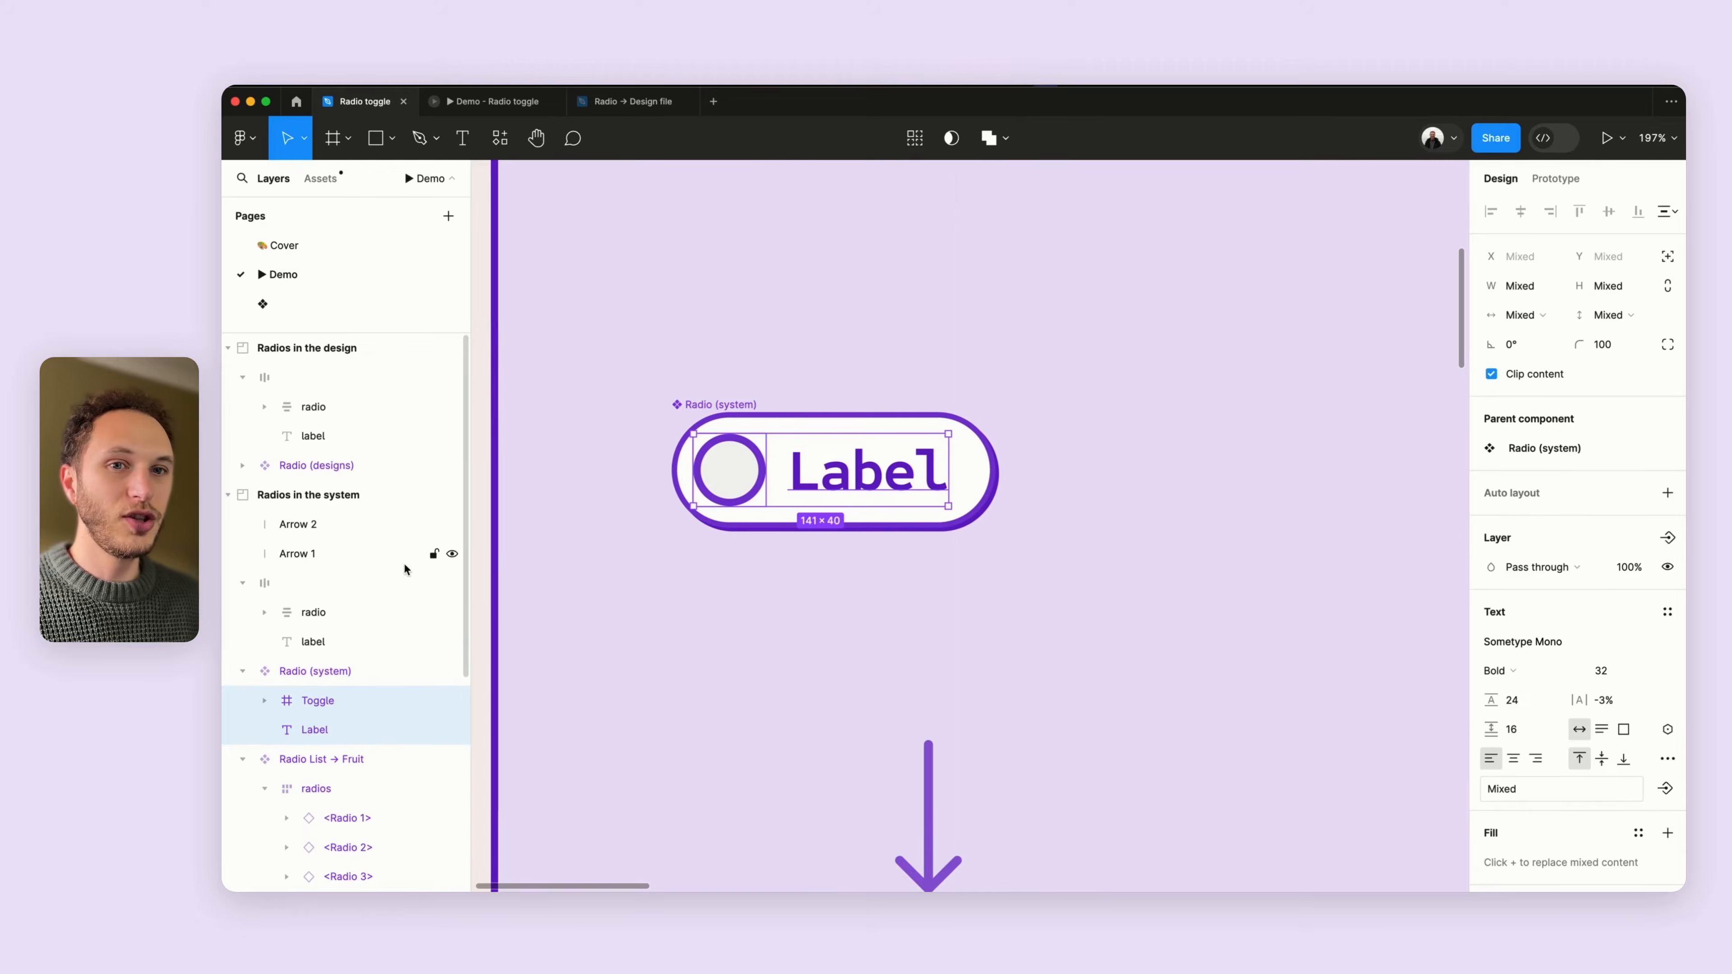
scroll(375, 559, "down", 3)
left_click(328, 572)
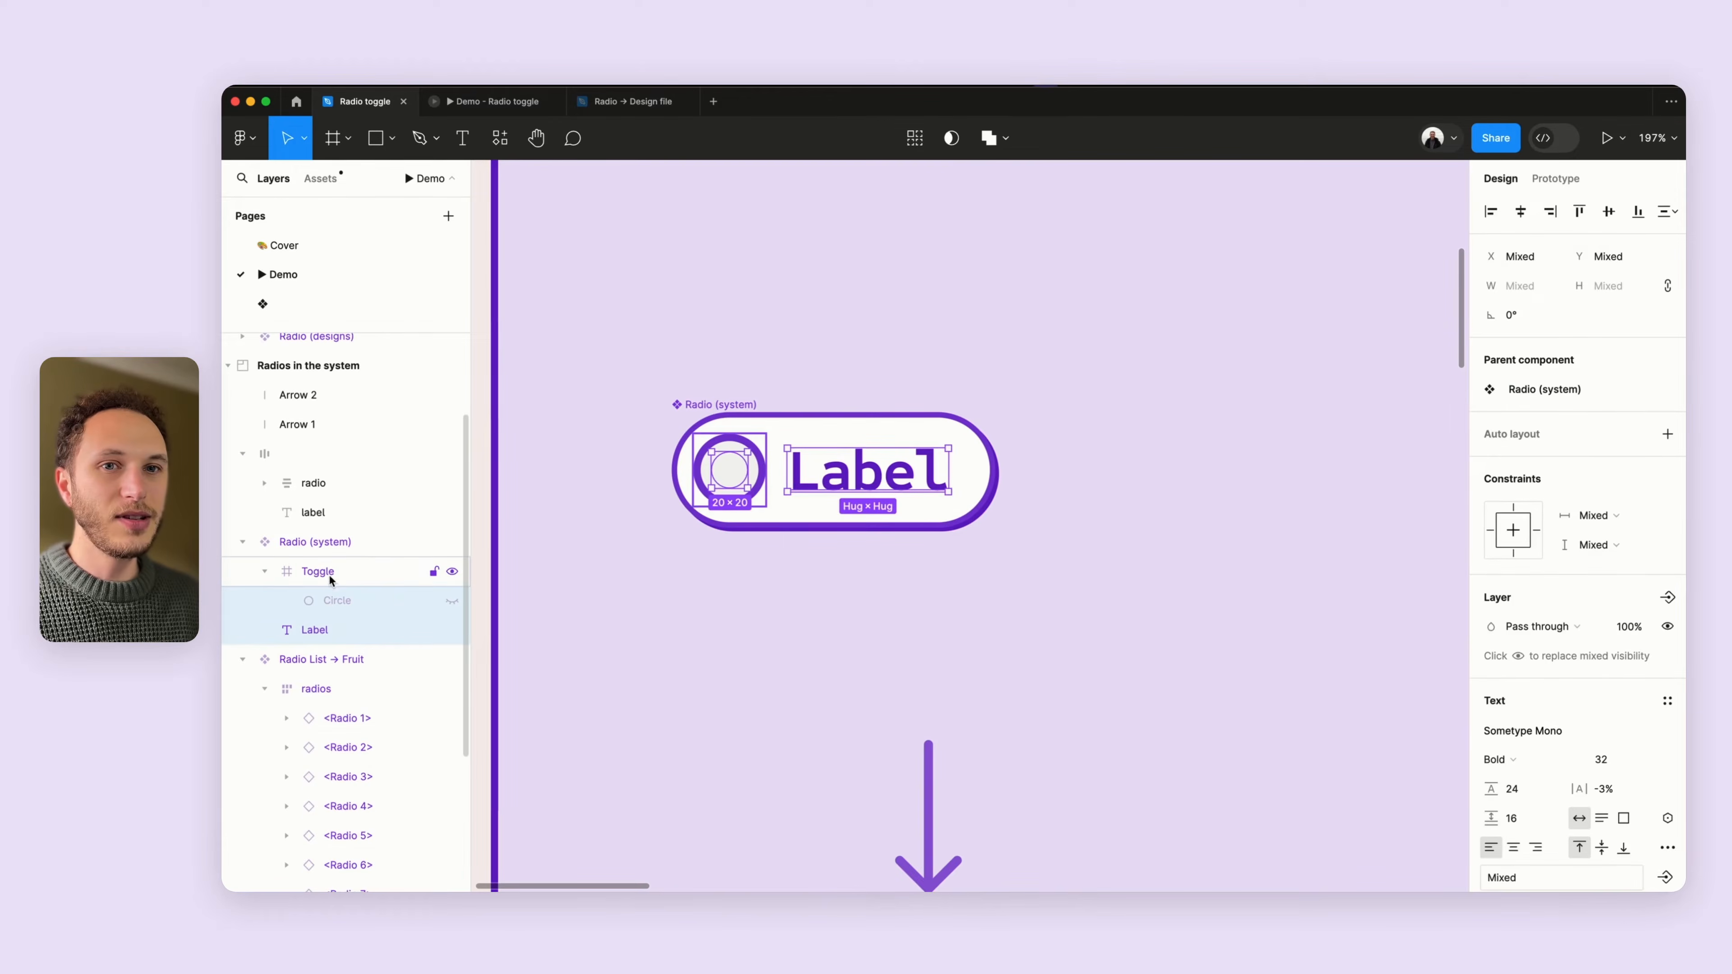
left_click(337, 600)
- Examine the Circle layer inside the Radio (system) component's toggle
scroll(881, 527, "up", 2)
scroll(881, 528, "left", 3)
scroll(881, 527, "down", 2)
scroll(882, 528, "right", 1)
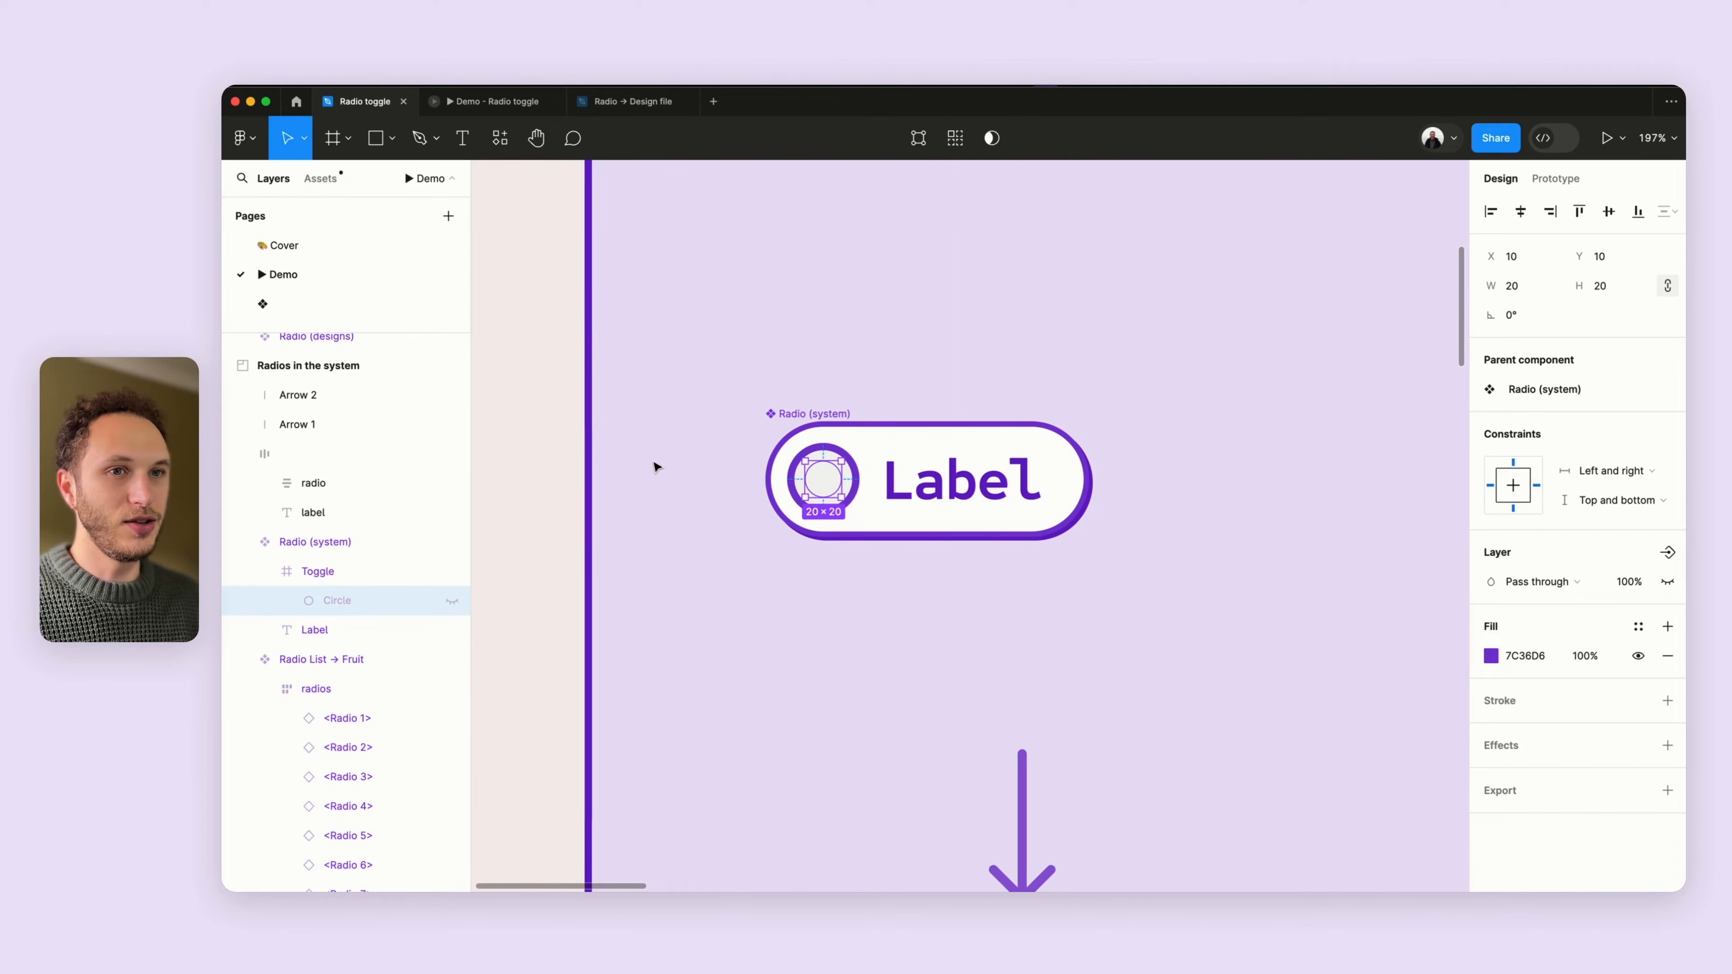
scroll(653, 466, "down", 10)
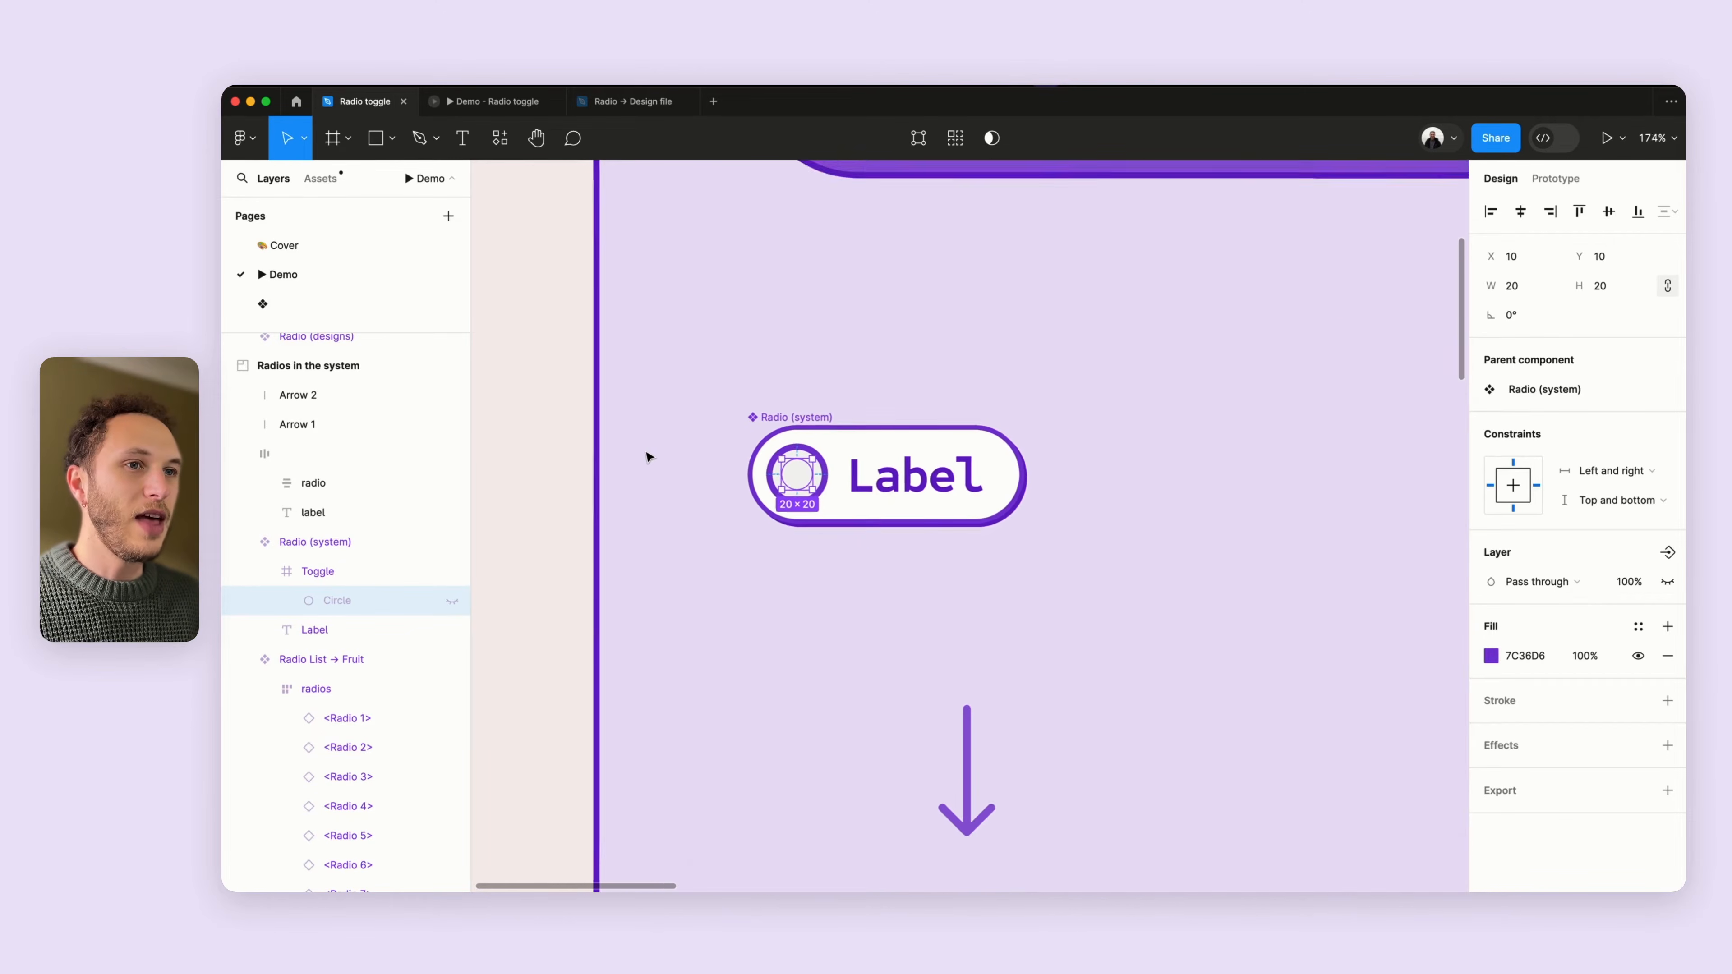
scroll(648, 457, "right", 3)
scroll(611, 480, "left", 2)
left_click(552, 372)
- Inspect the text labels of the Apple, Date and Honeydew radios in the Radio List → Fruit component
scroll(609, 414, "down", 3)
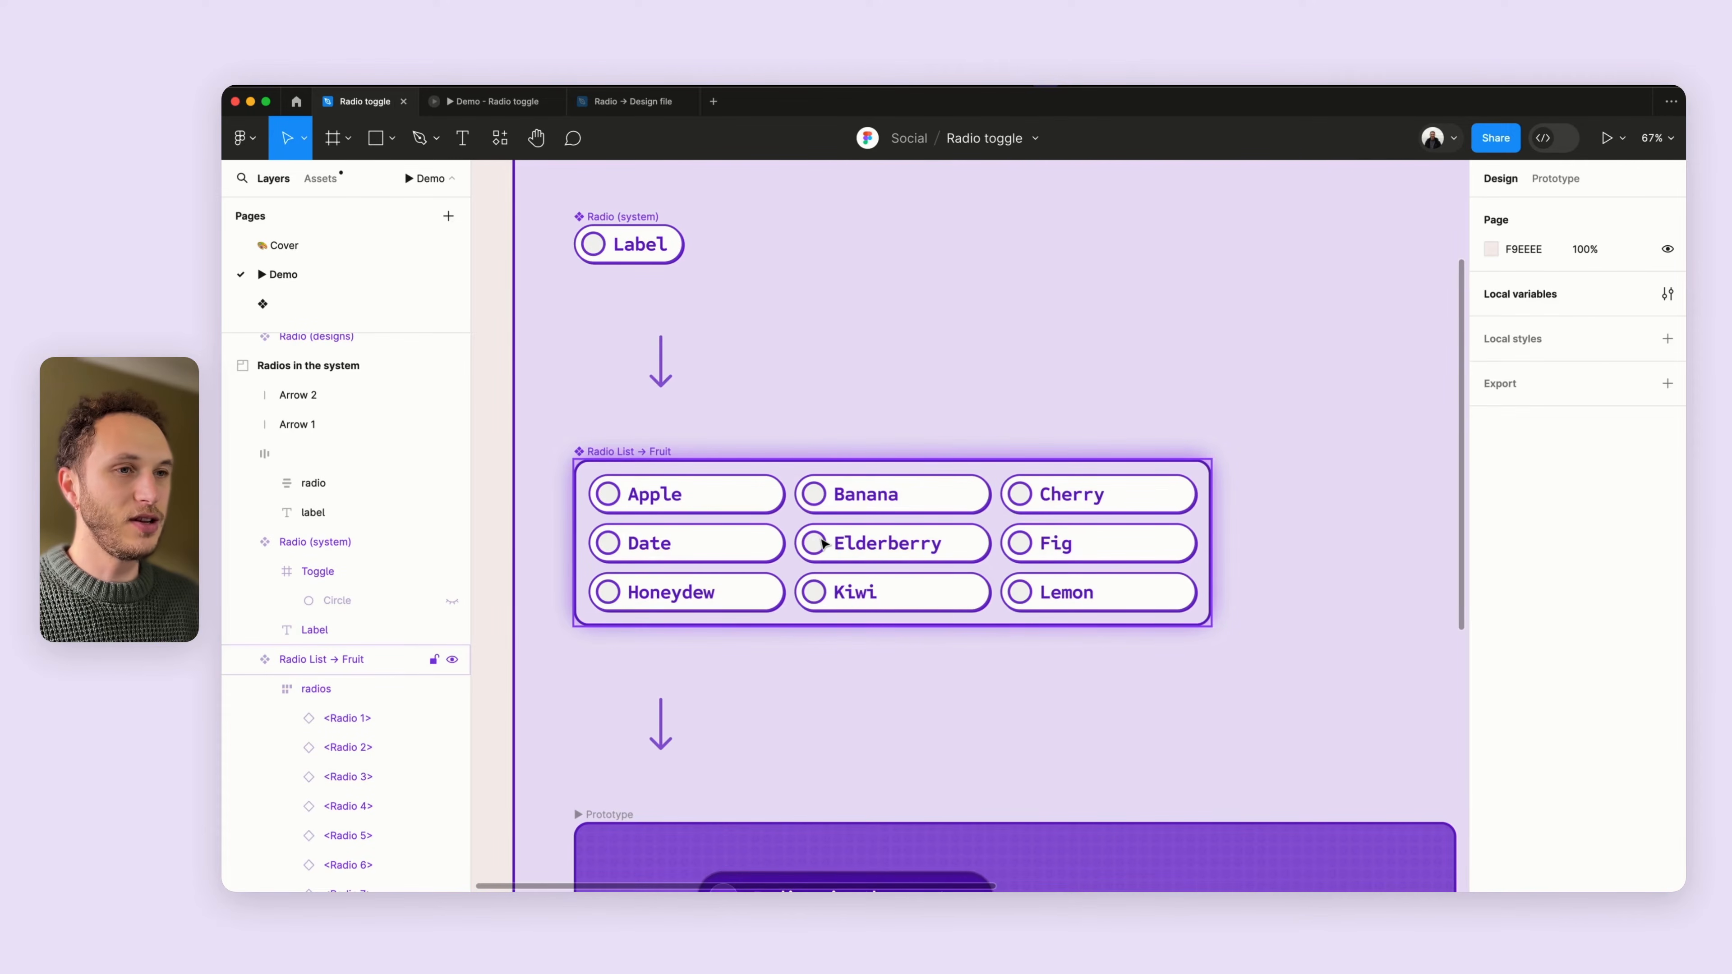
scroll(587, 524, "up", 5)
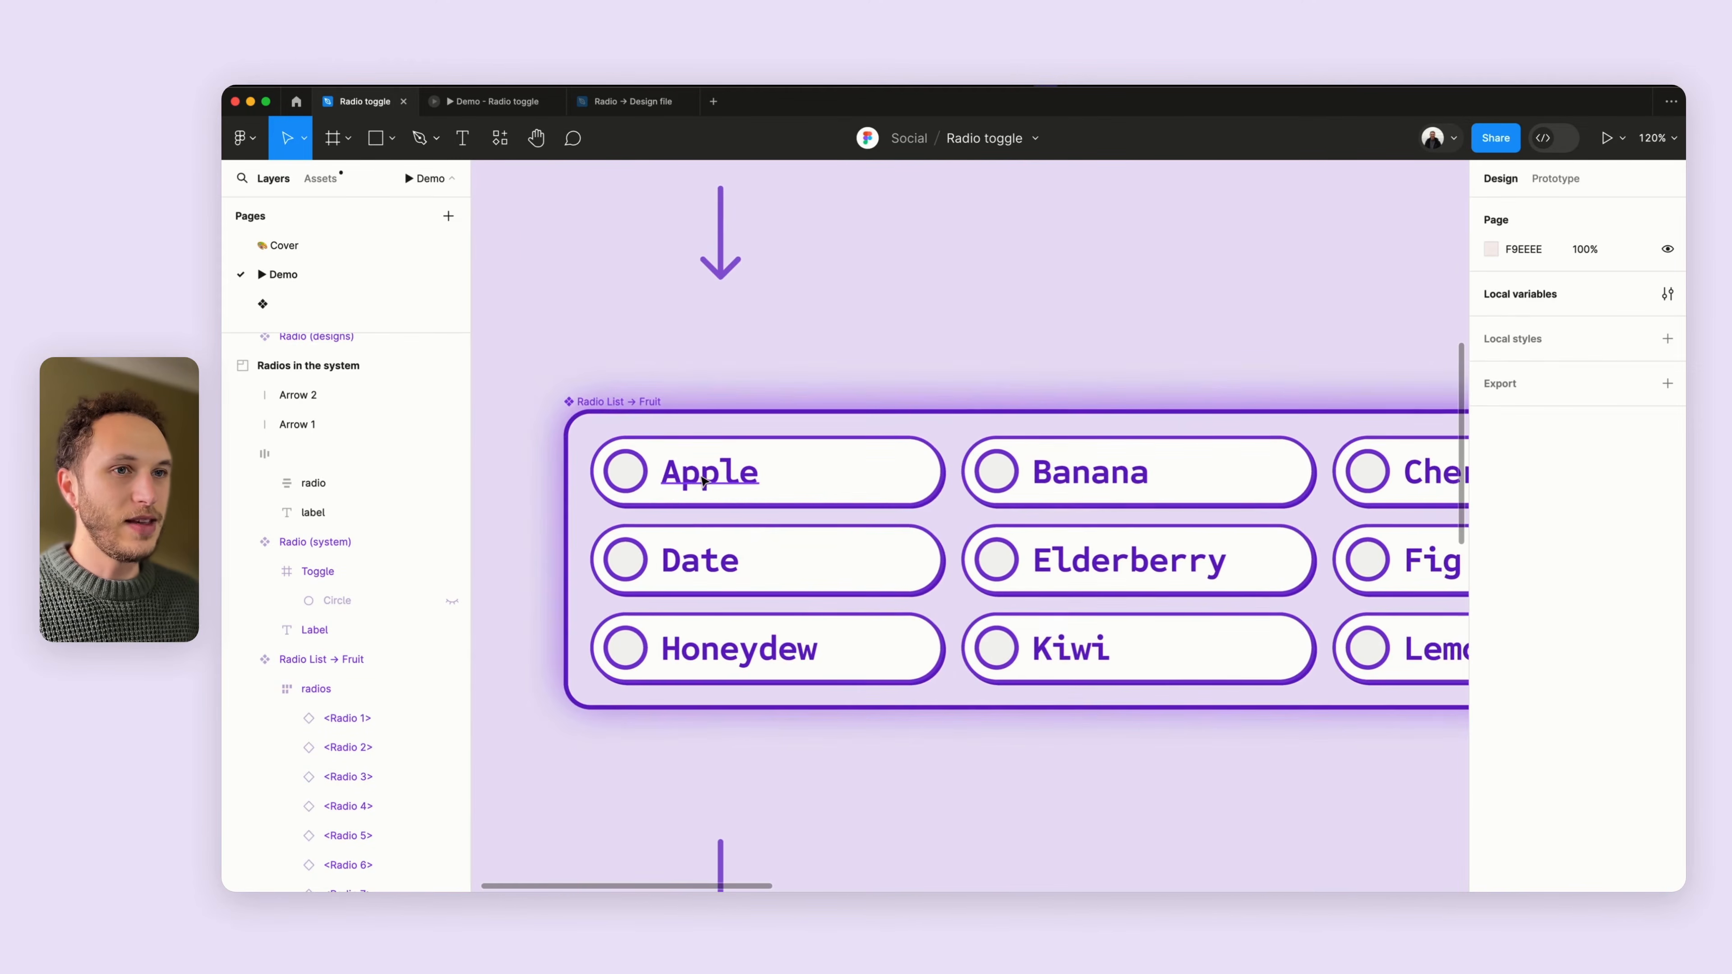
left_click(699, 481, "super")
scroll(1680, 572, "down", 3)
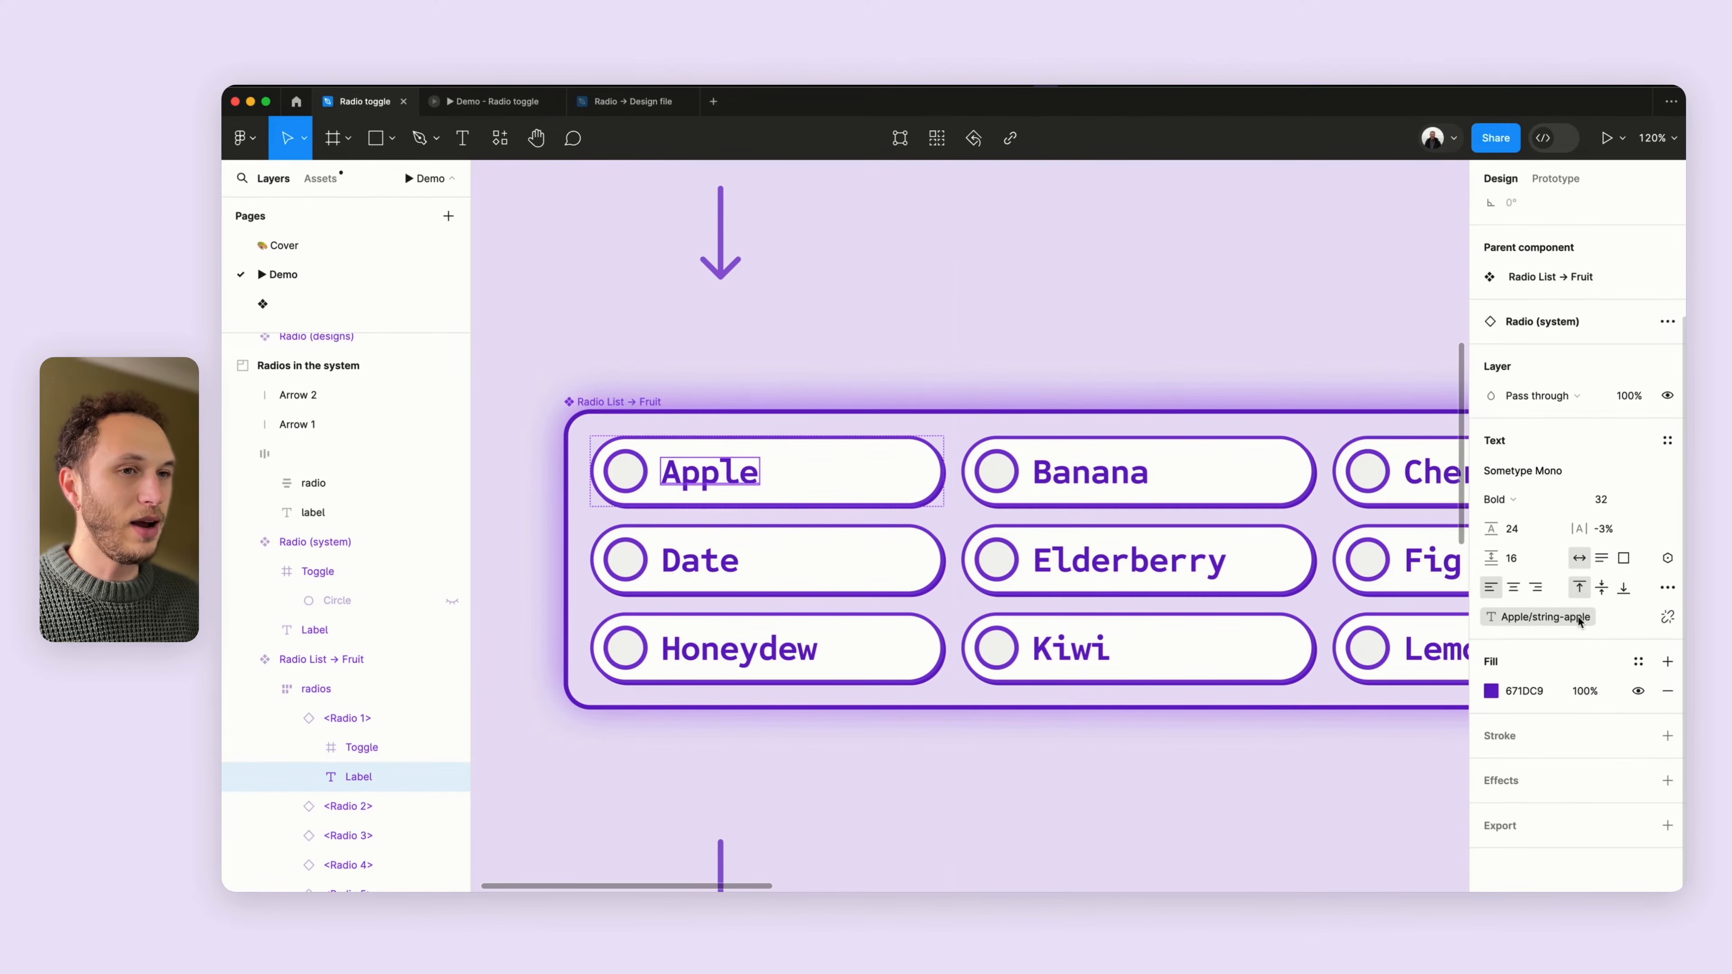
left_click(709, 563, "super")
left_click(729, 655, "super")
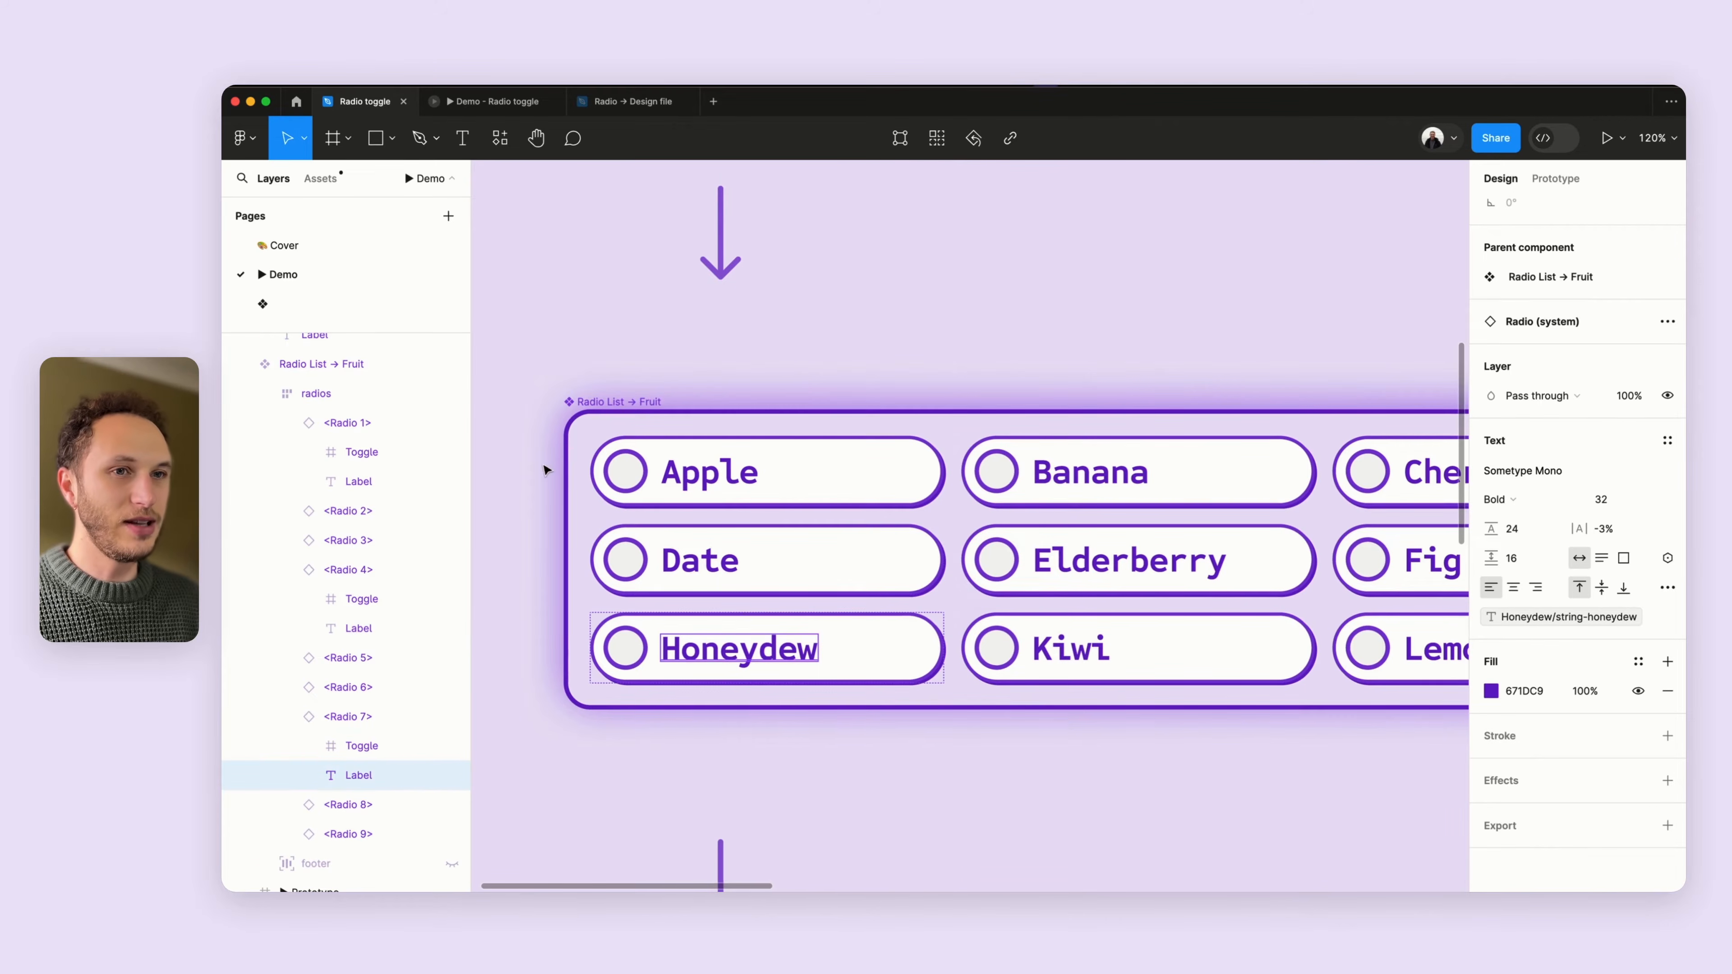
- Inspect the circle layers of the Apple, Date and Honeydew radios and the Apple radio's toggle
scroll(546, 473, "up", 5)
left_click(671, 473, "super")
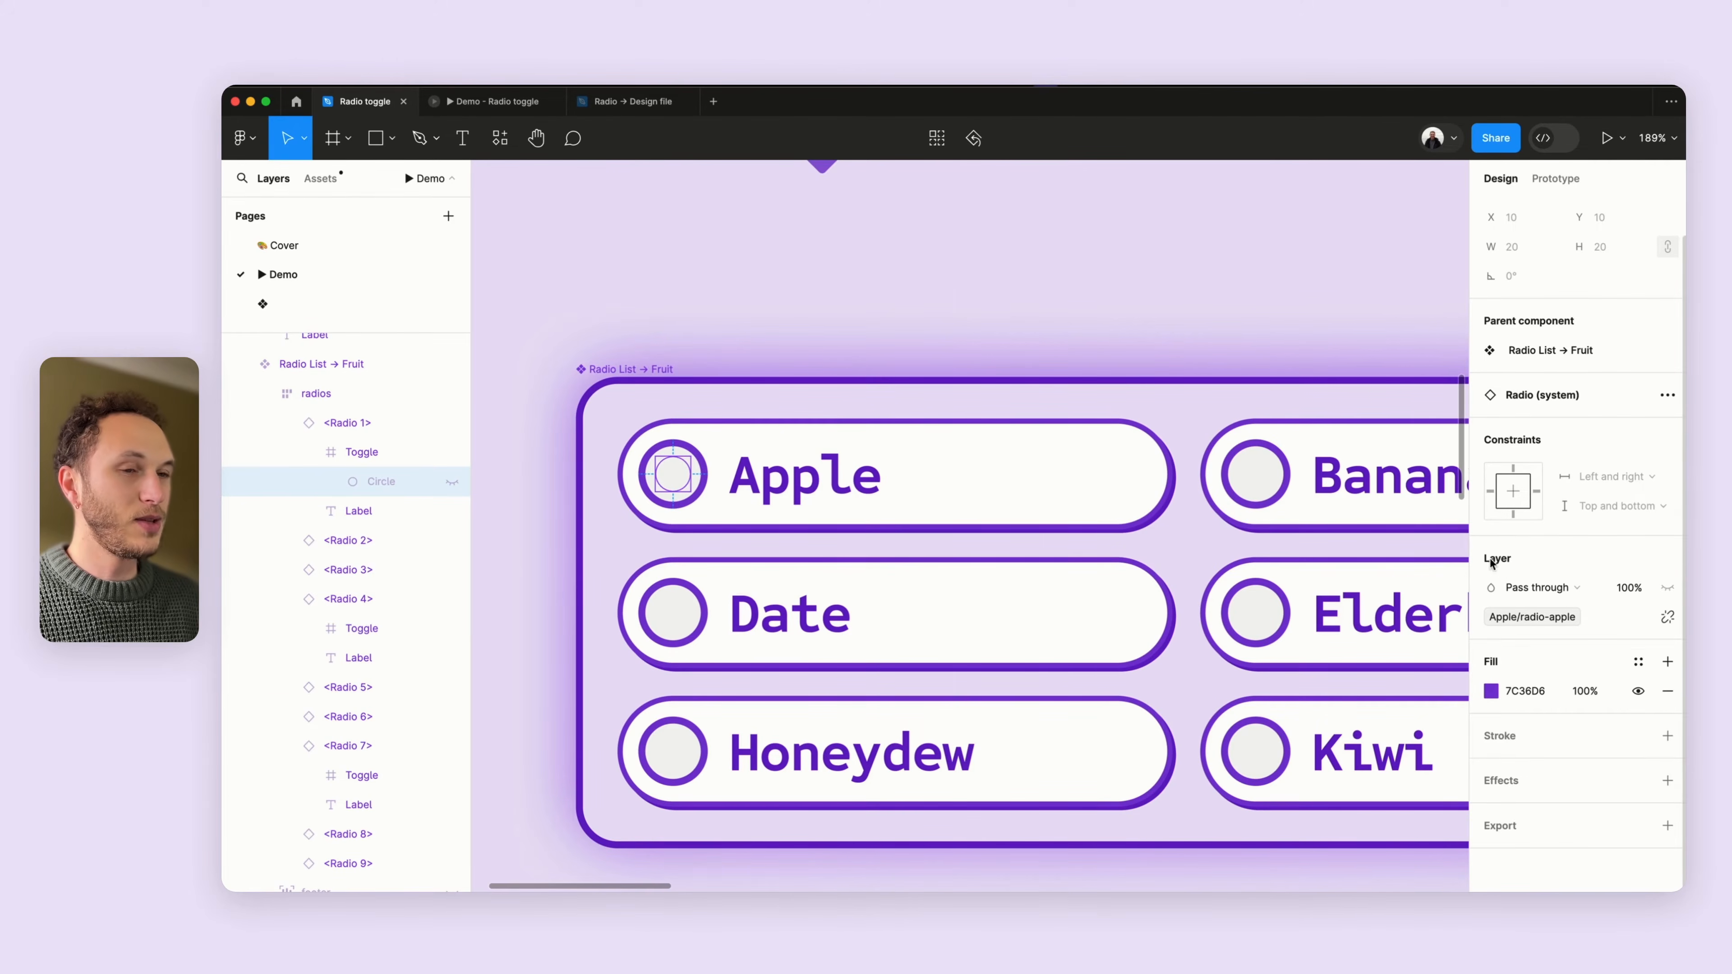
left_click(672, 612)
left_click(671, 612)
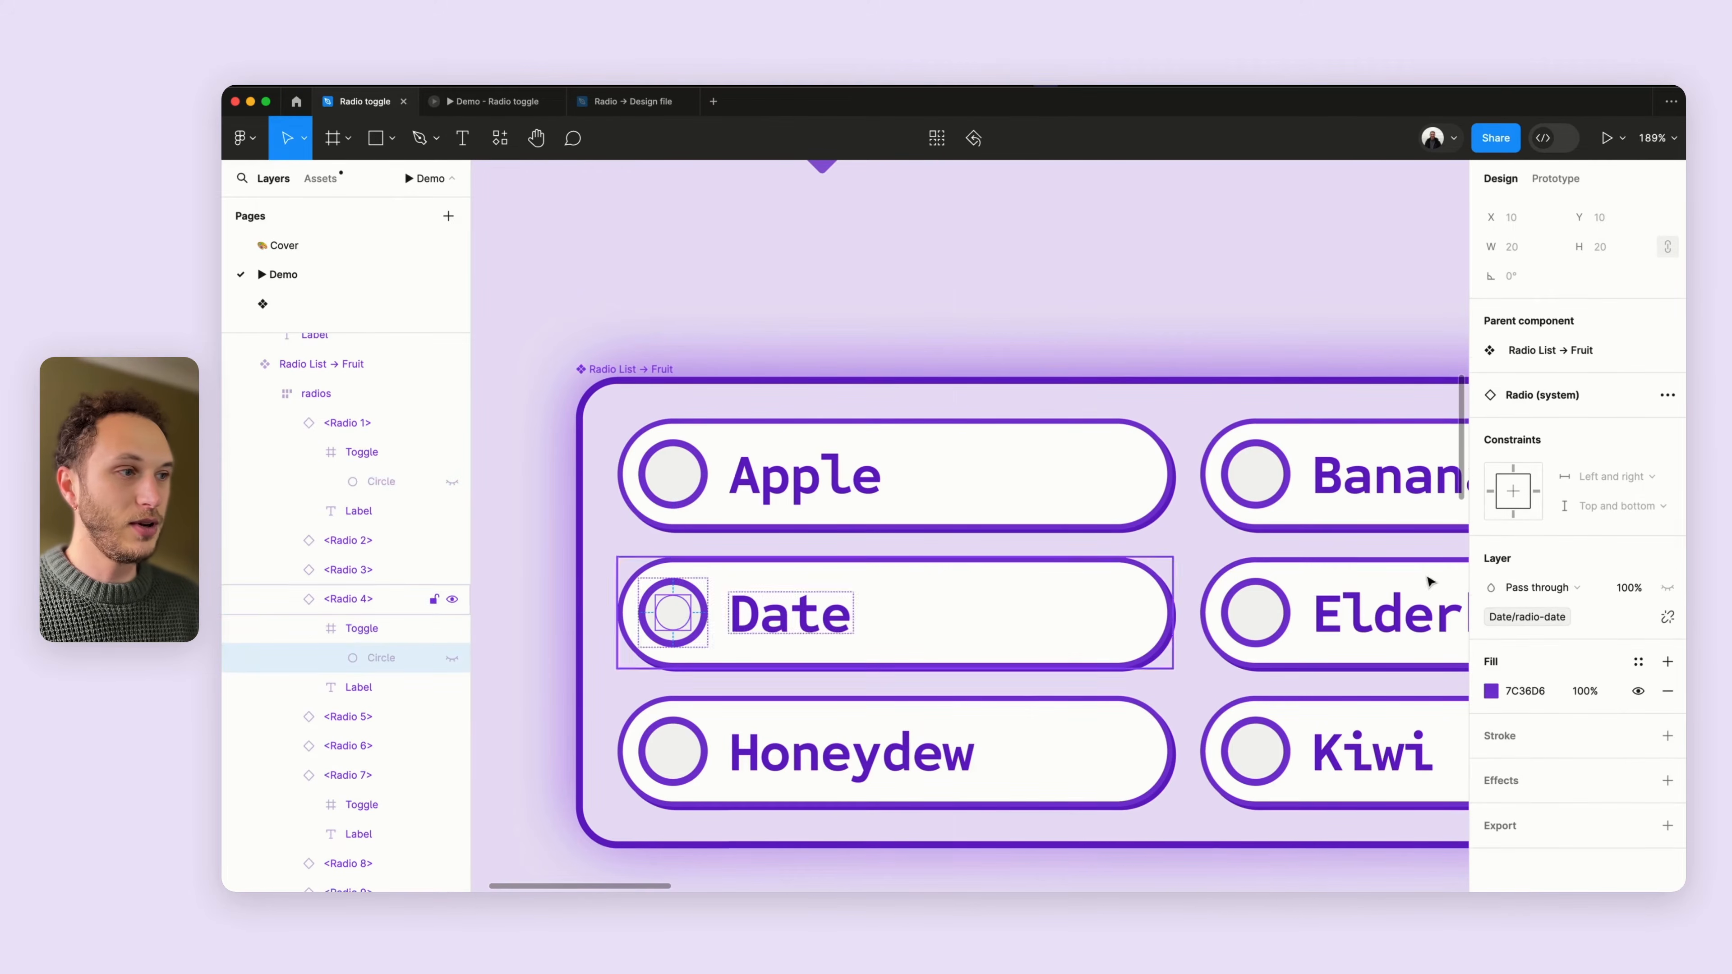
left_click(672, 751)
left_click(672, 751)
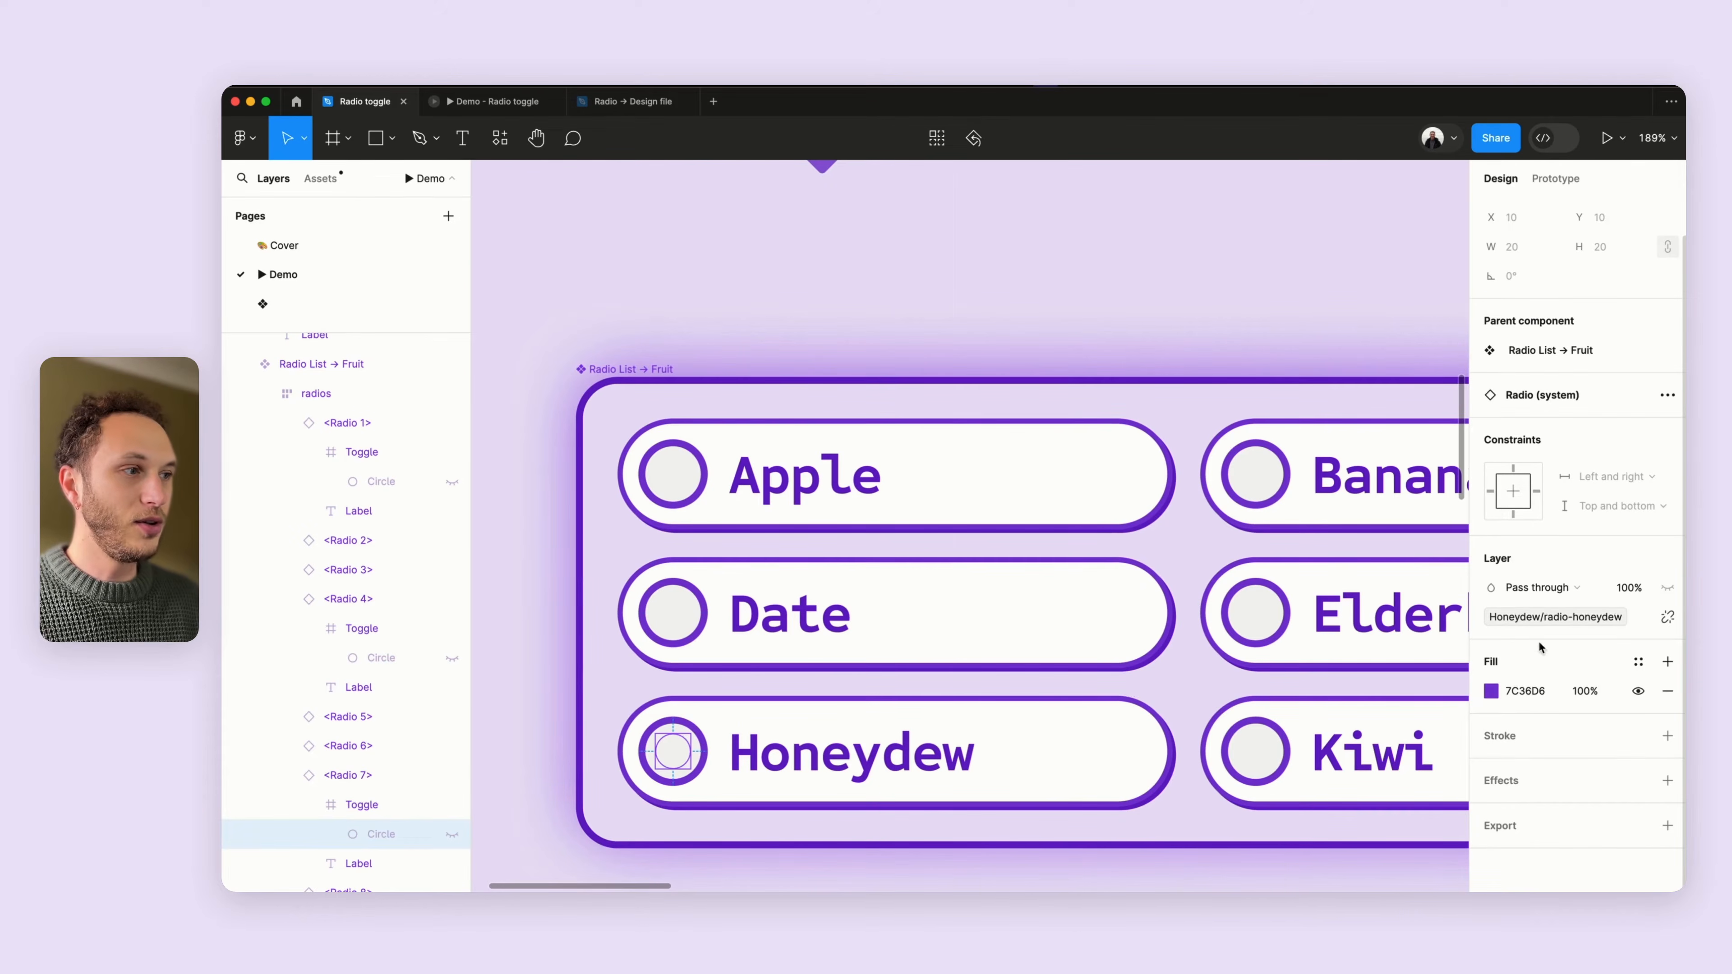
left_click(743, 488)
left_click(676, 474)
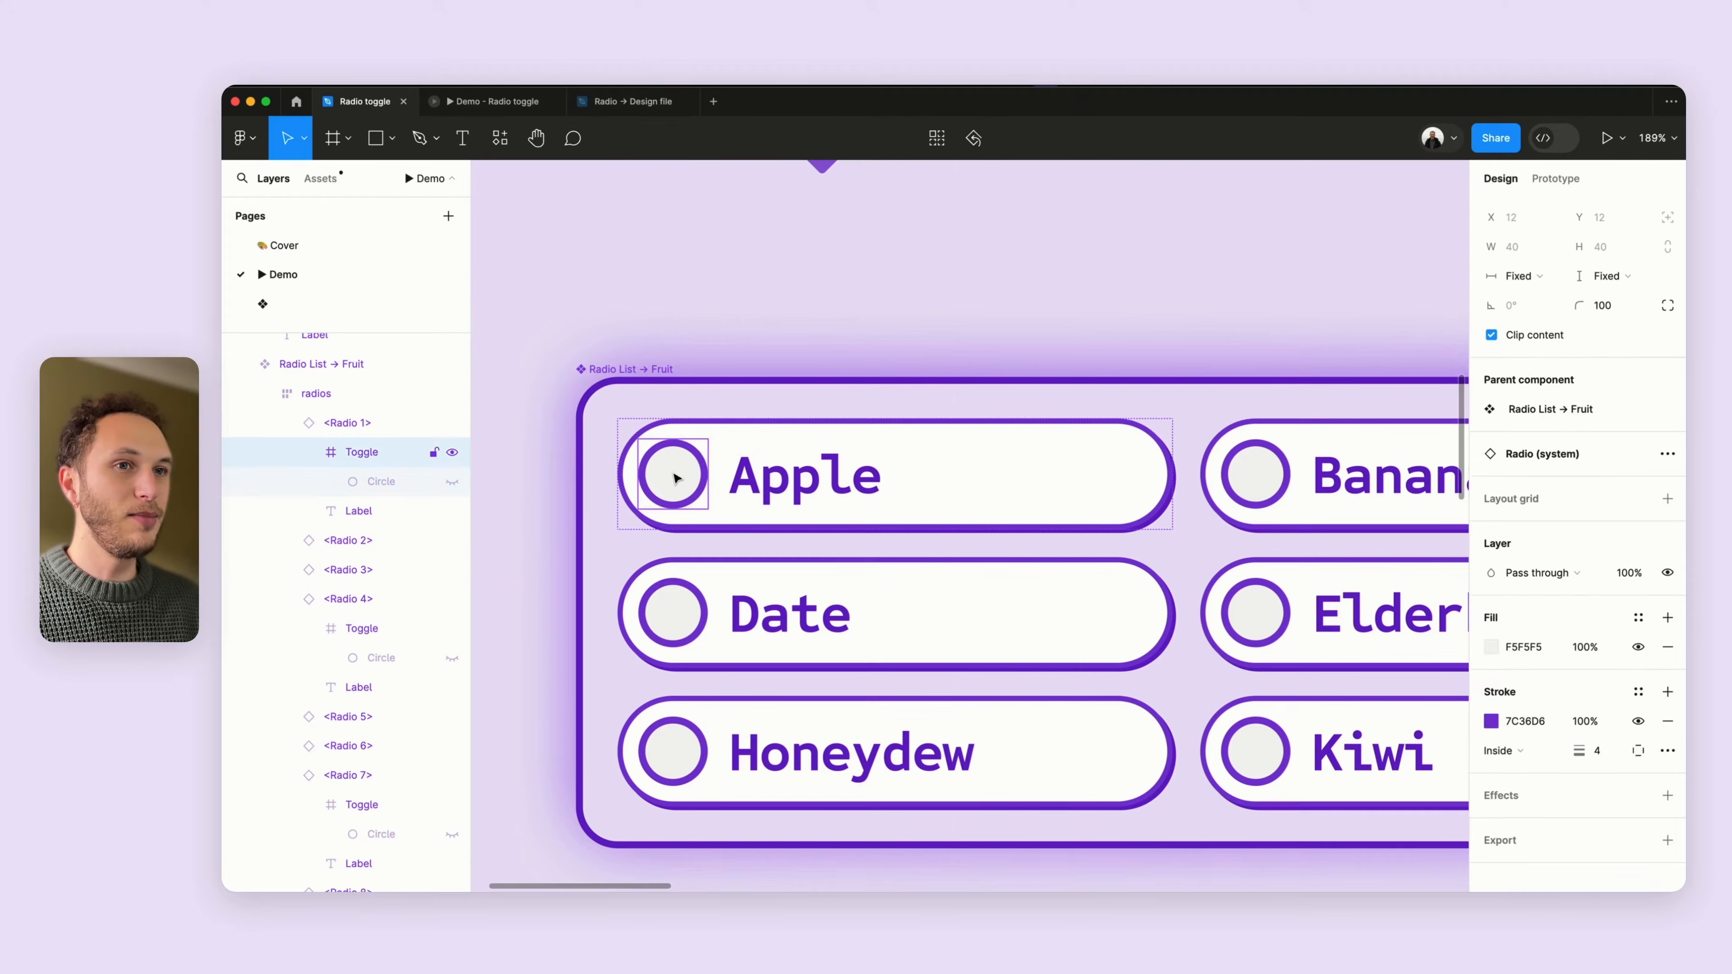
left_click(674, 475)
- Select the Apple radio instance inside the Prototype frame
scroll(676, 476, "down", 10)
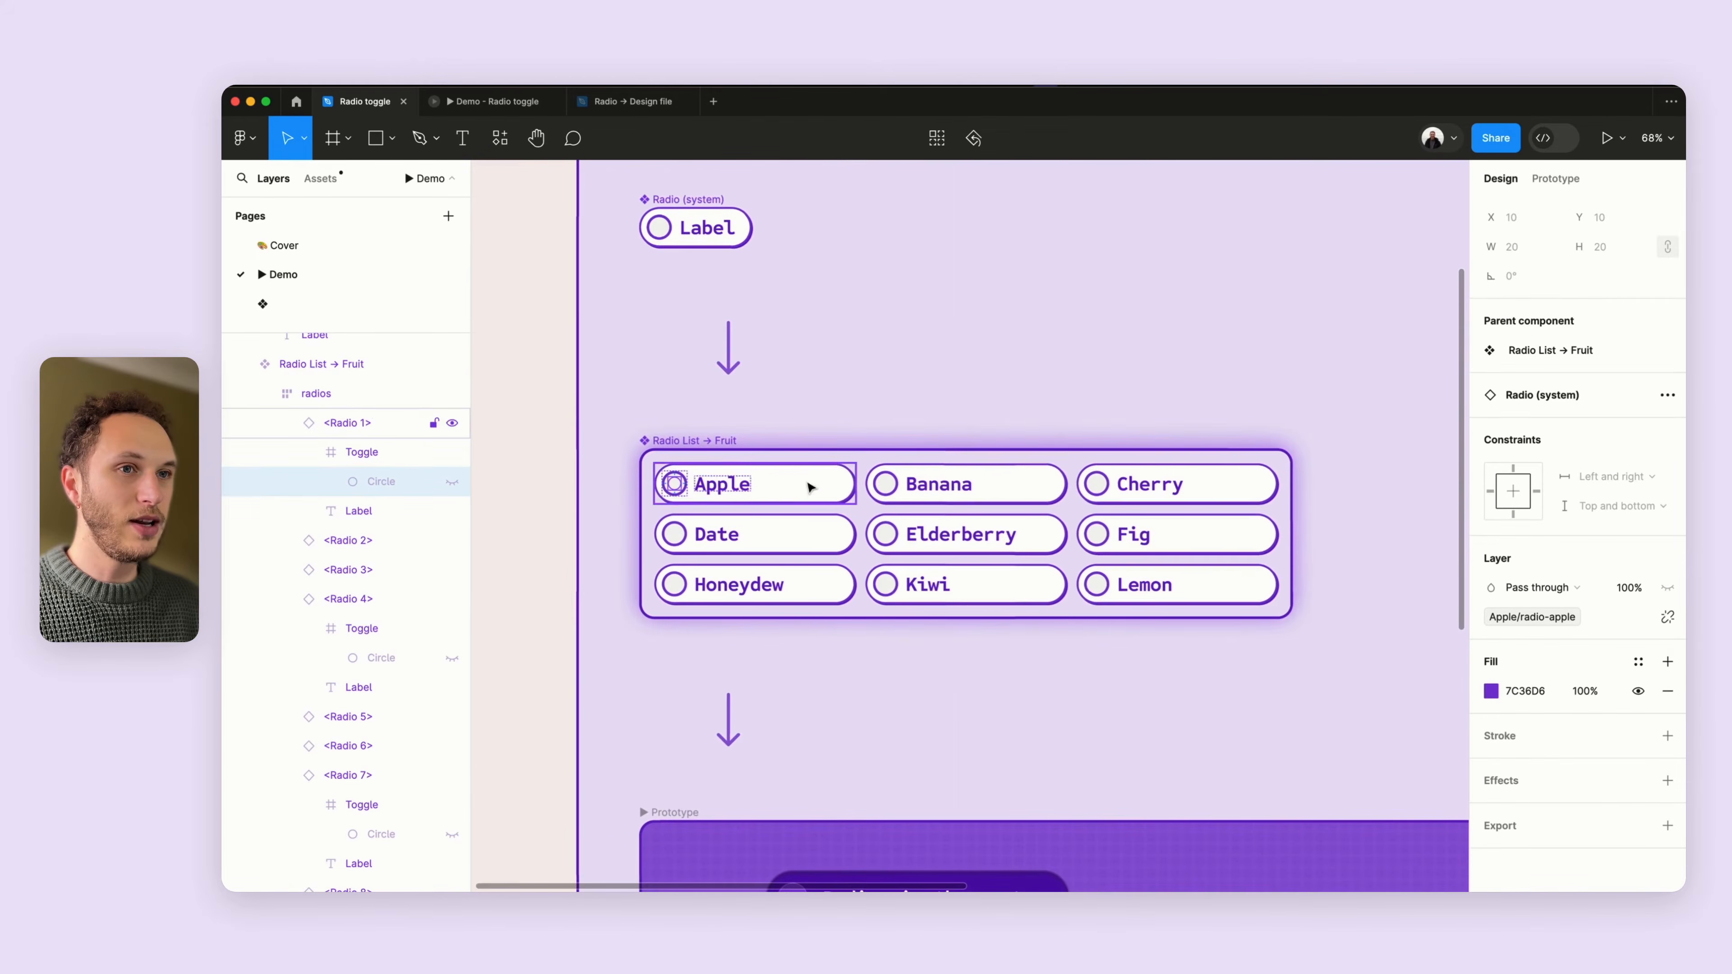
left_click(530, 468)
scroll(691, 447, "down", 10)
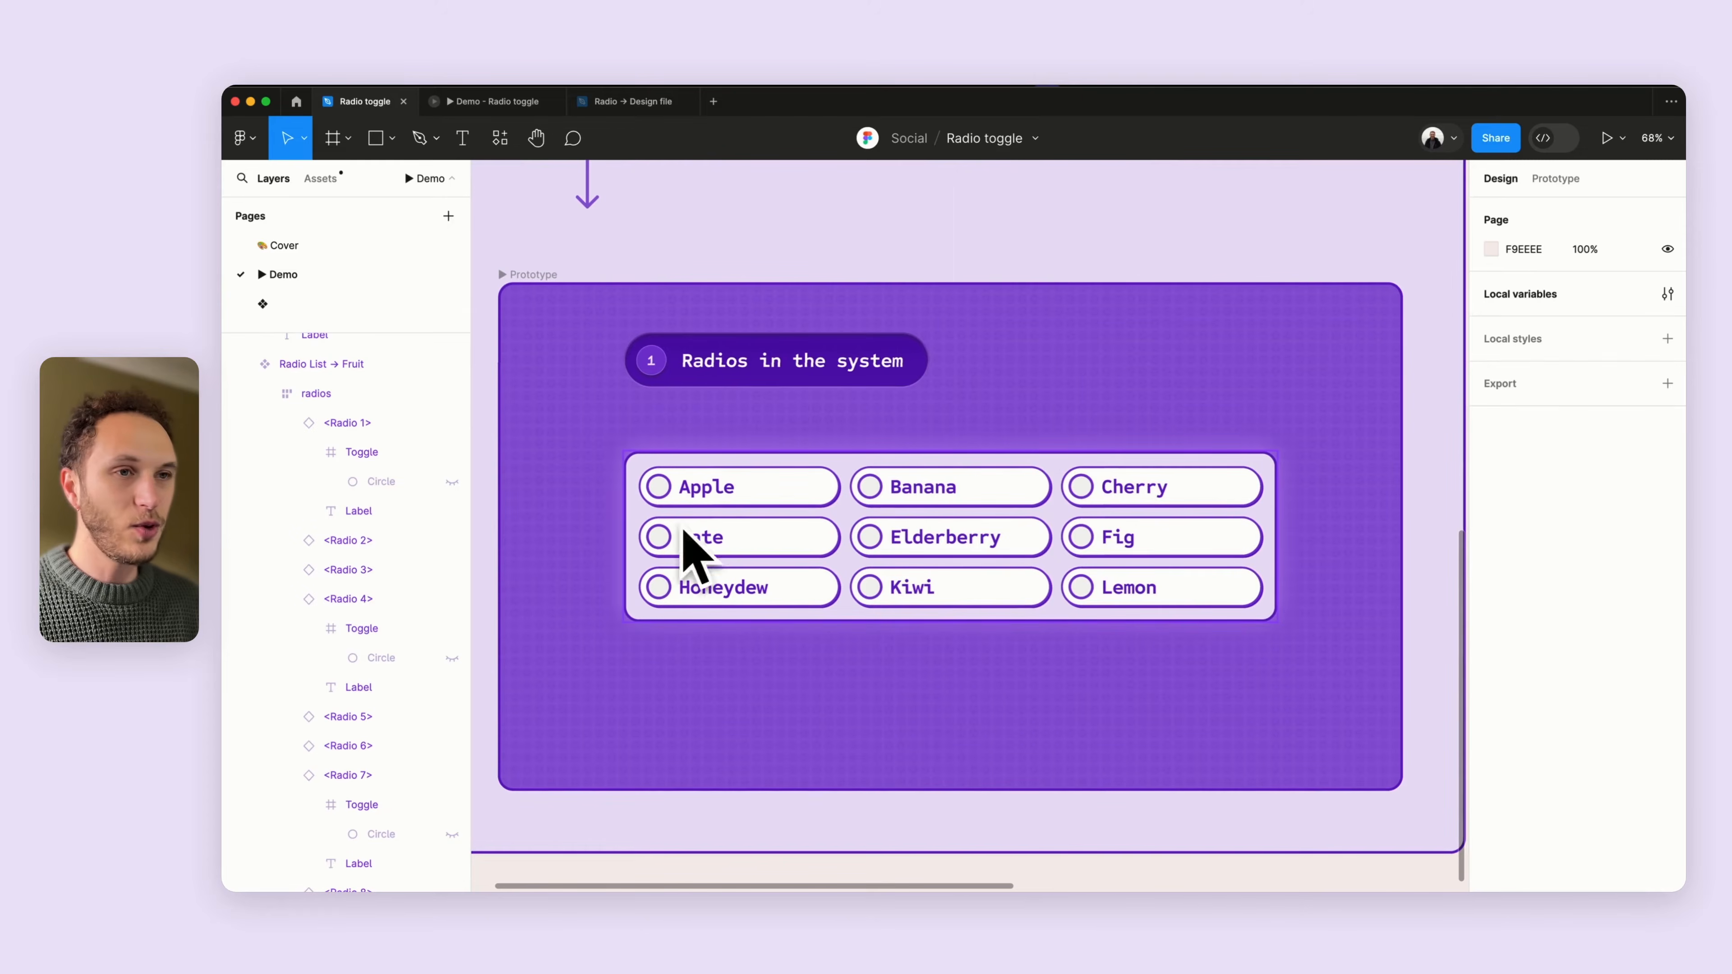
scroll(823, 572, "left", 2)
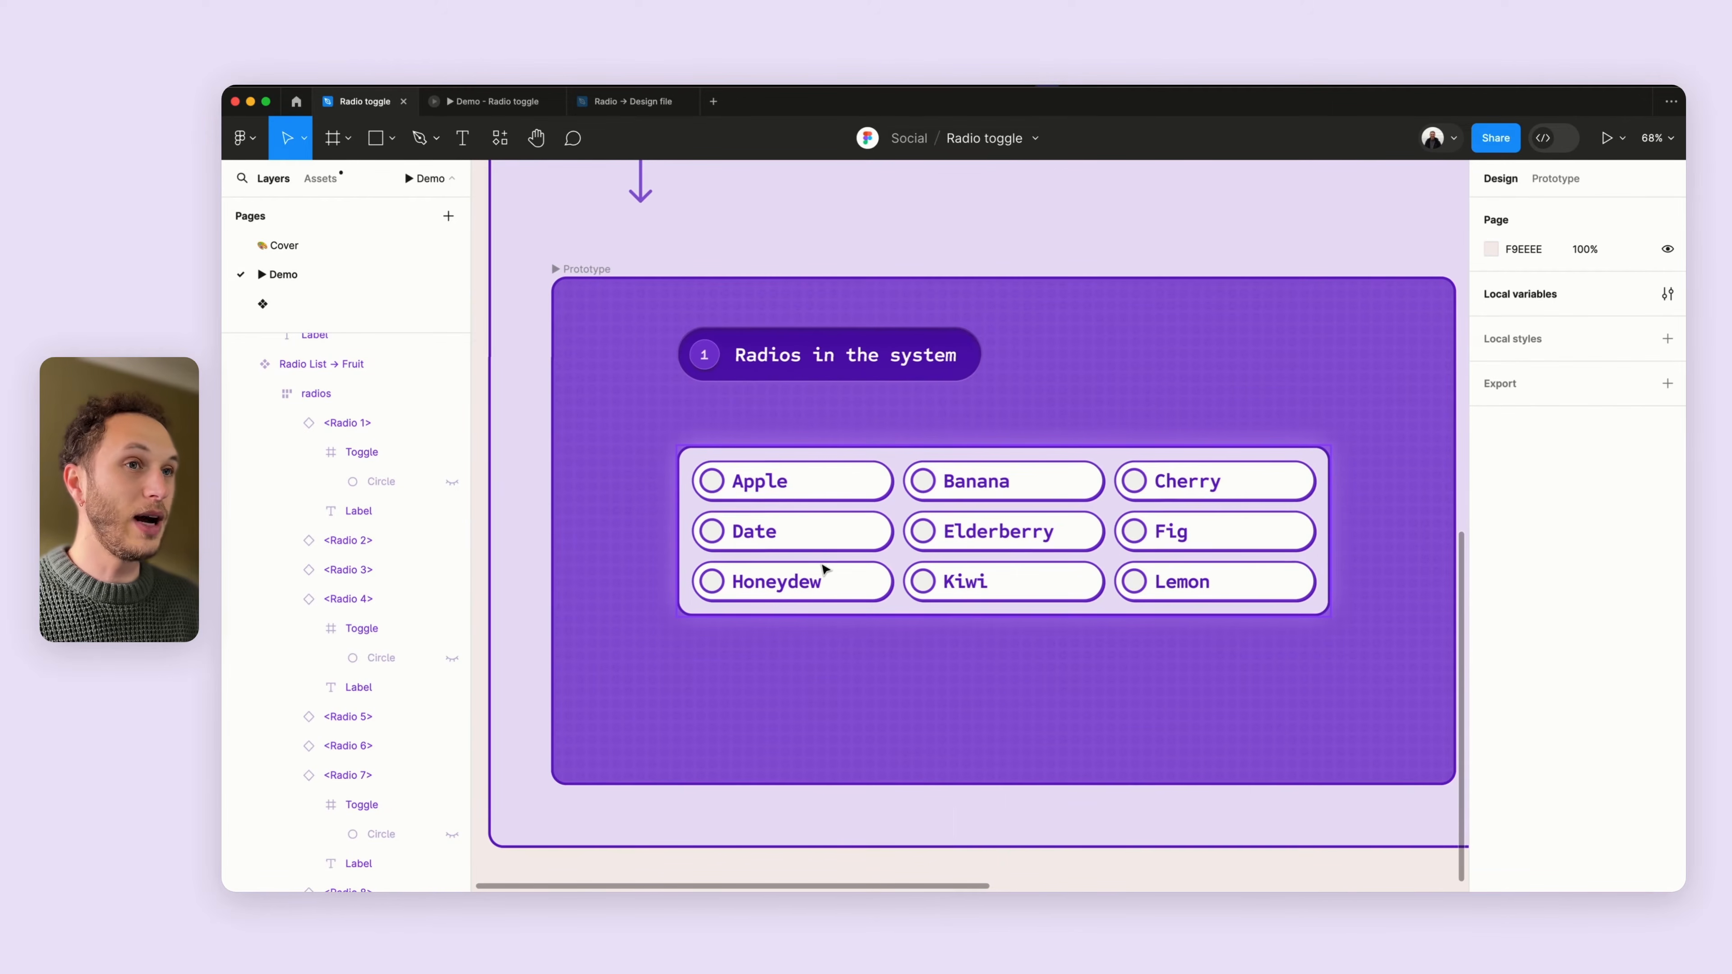
scroll(798, 519, "up", 1)
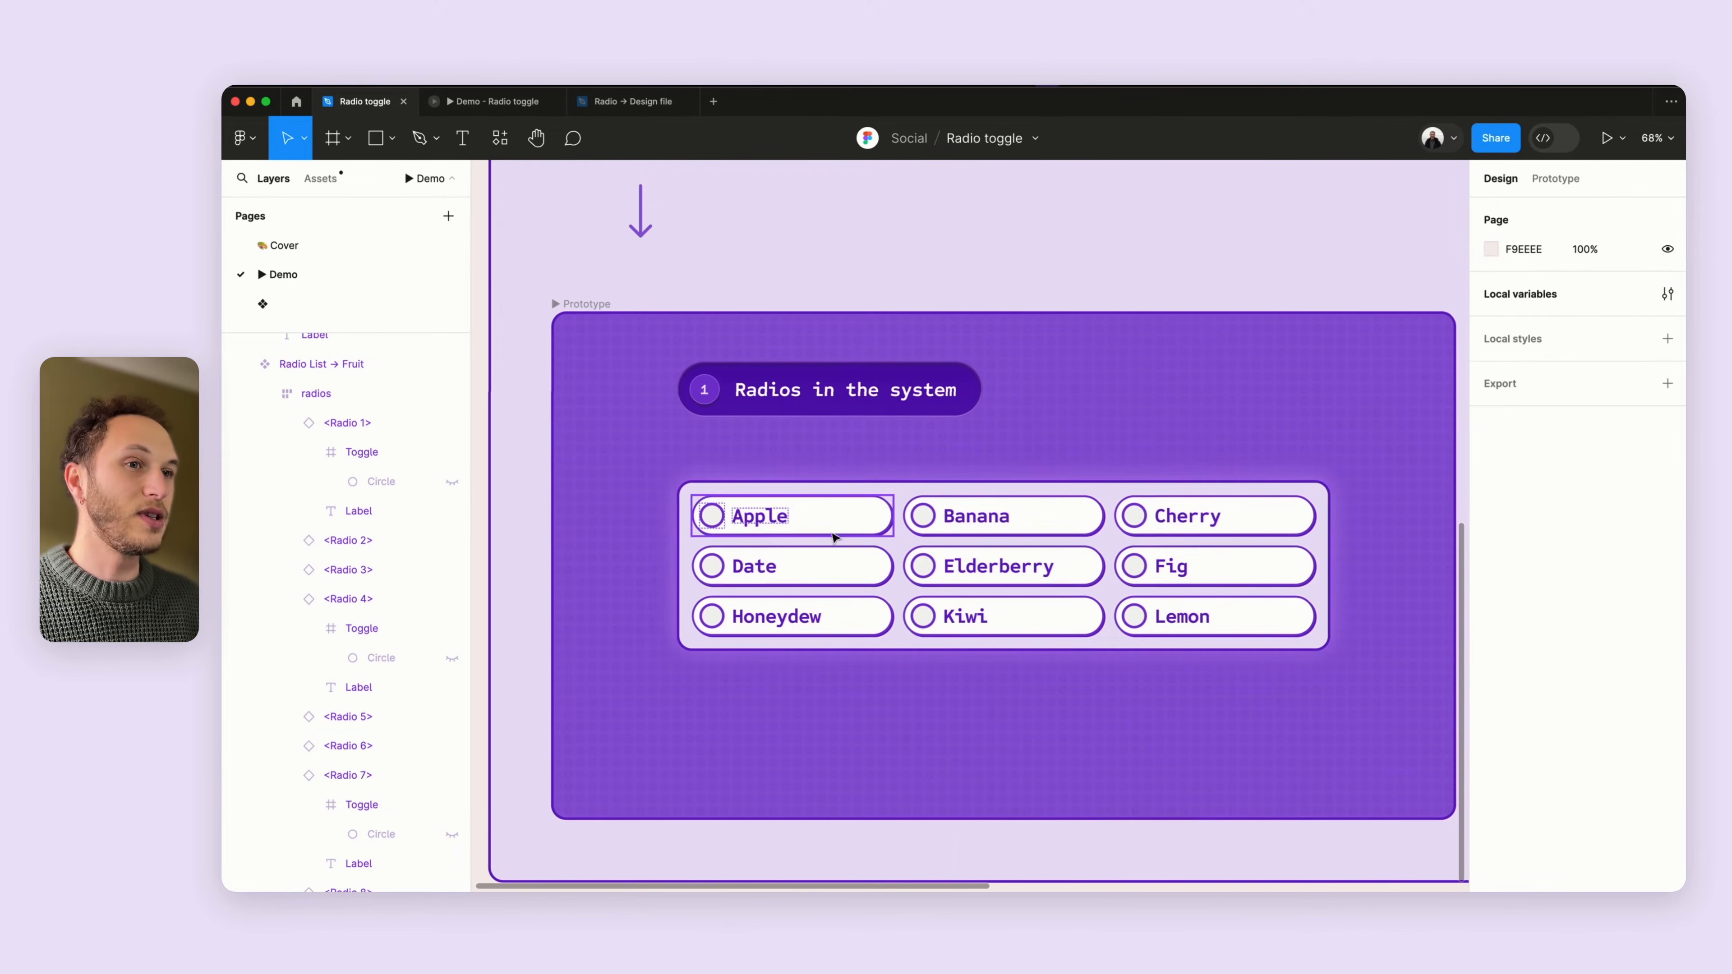
left_click(840, 517, "super")
- Review the Apple radio's on-click Set variable actions in its prototype interactions
scroll(799, 518, "up", 3)
scroll(801, 519, "up", 1)
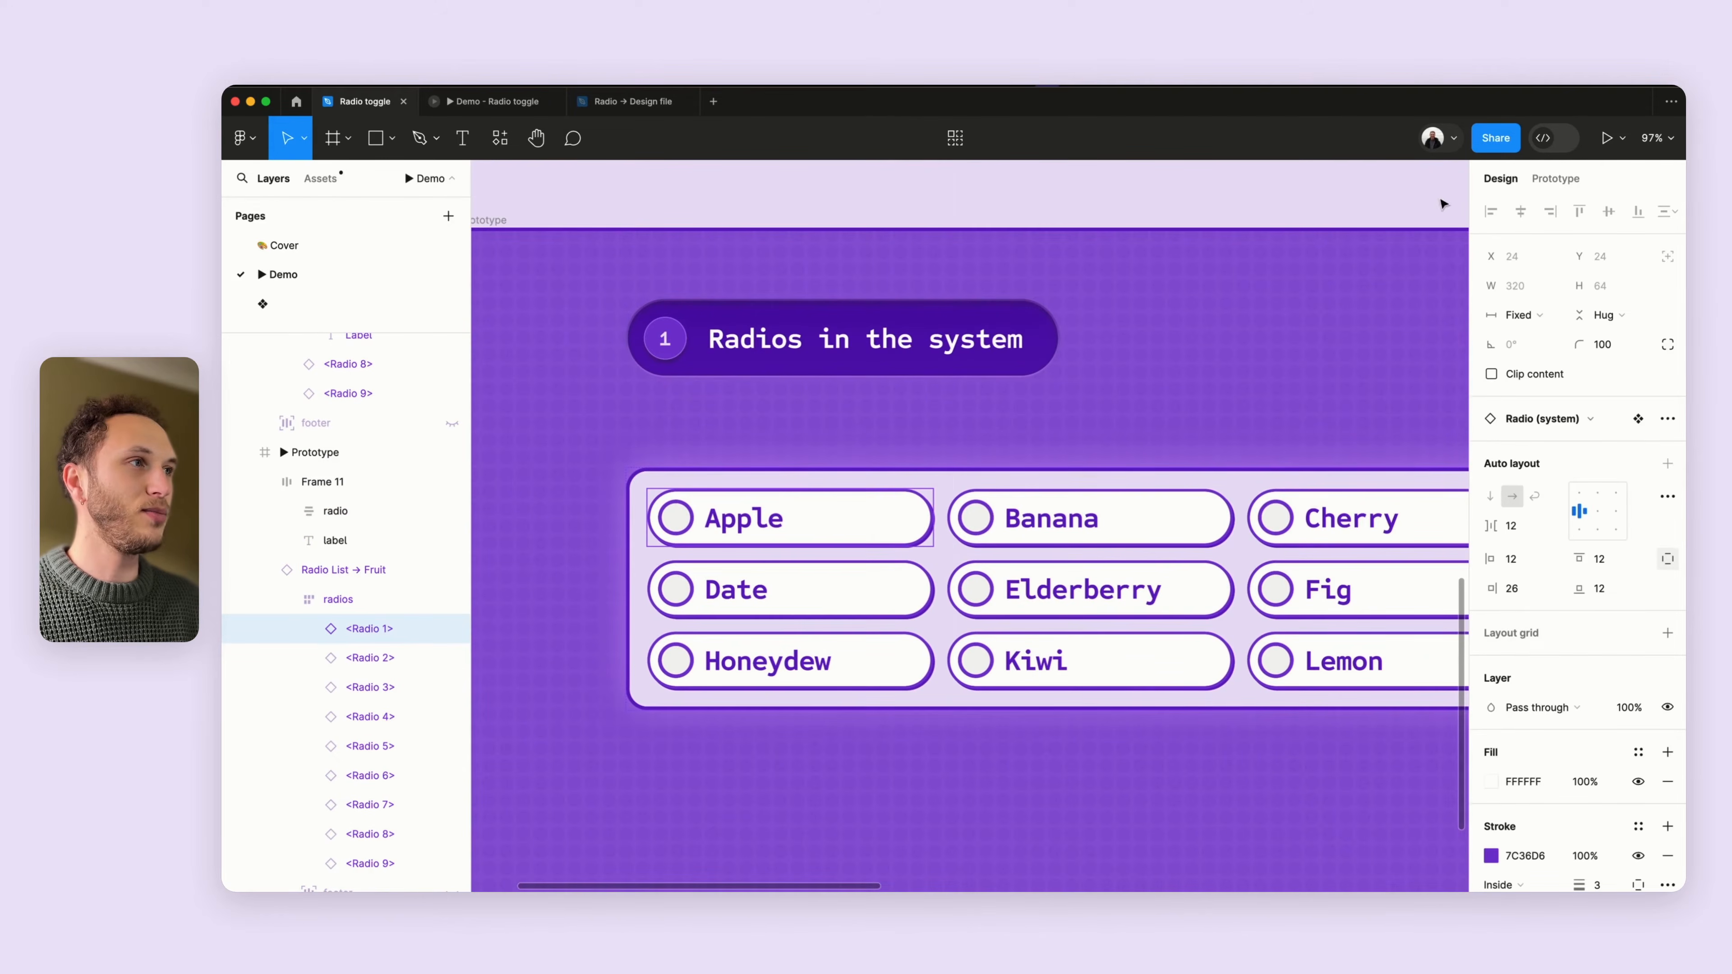
left_click(1556, 178)
left_click(1569, 249)
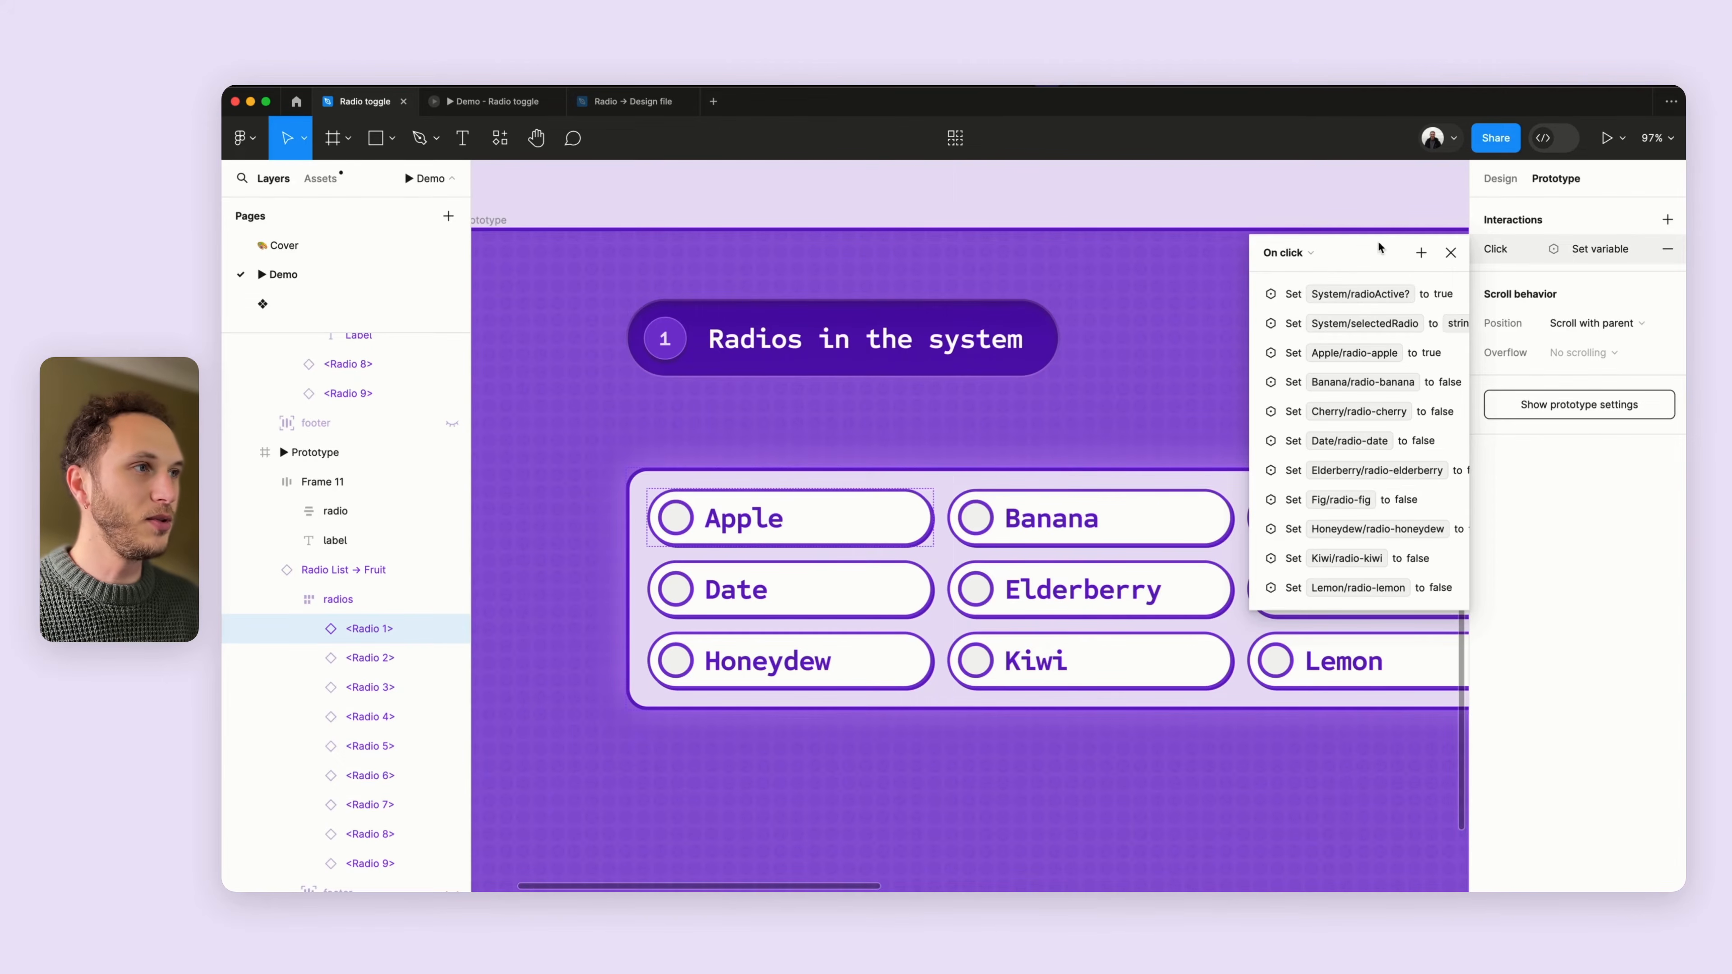
left_click(1451, 252)
left_click(1204, 199)
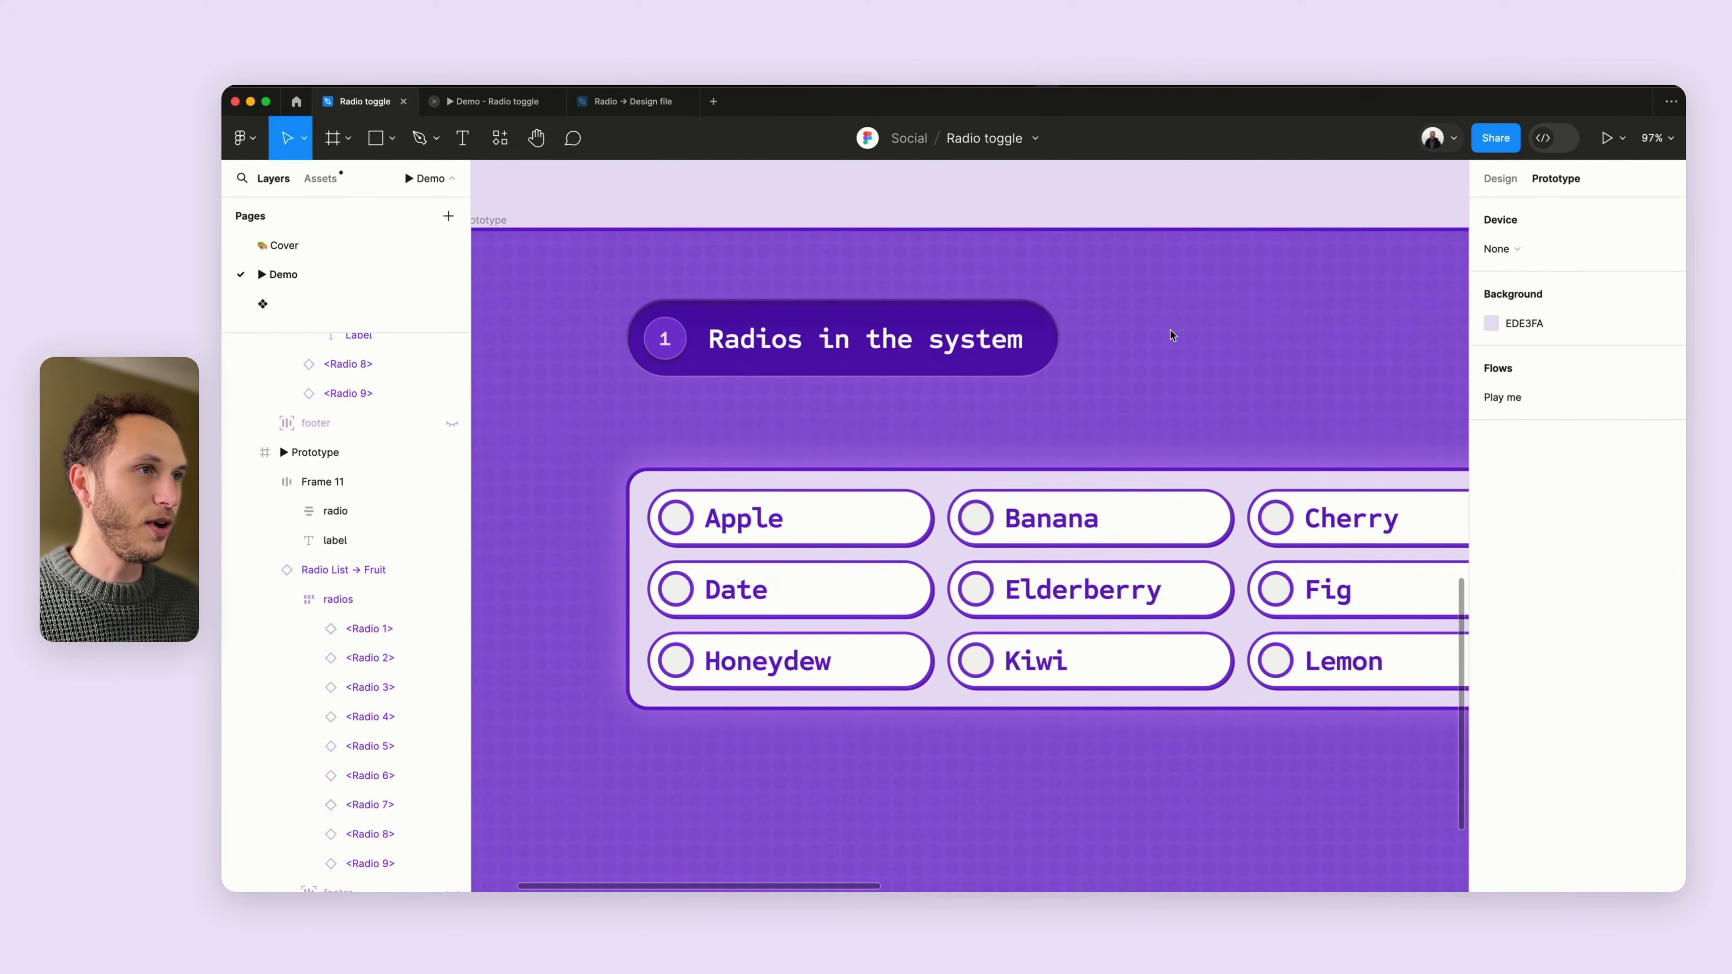
- Open the local variables window, reposition it, and expand its collections sidebar
left_click(1500, 178)
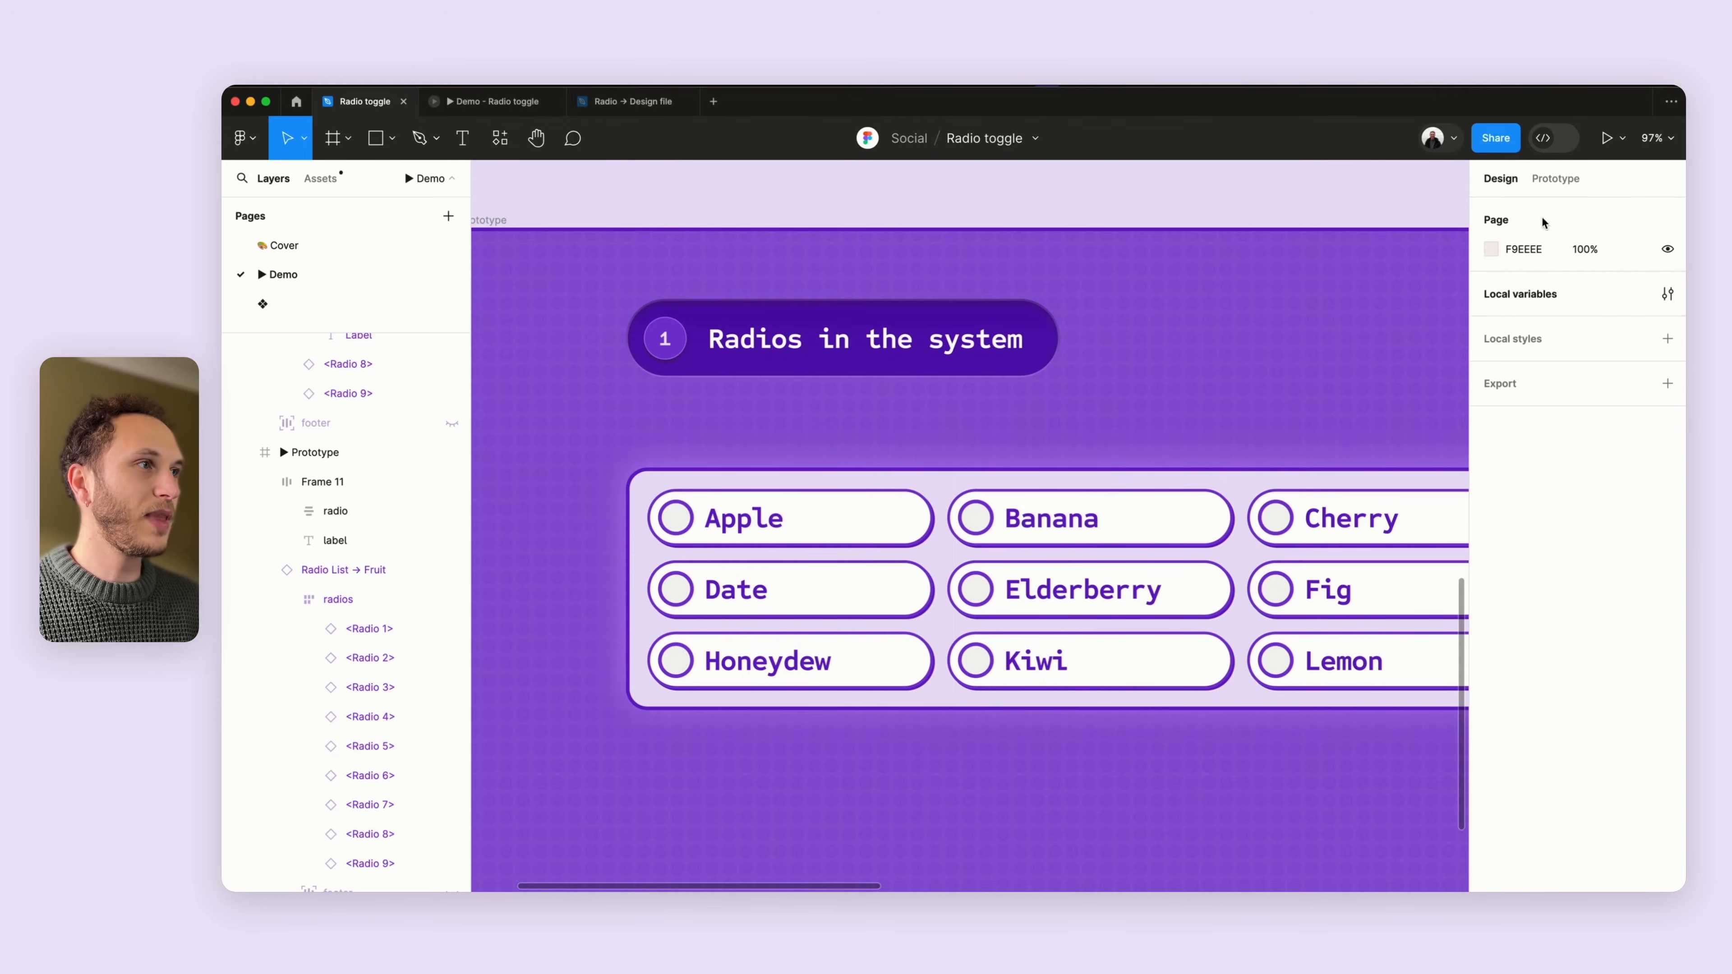
left_click(1667, 293)
left_click_drag(1035, 301, 809, 218)
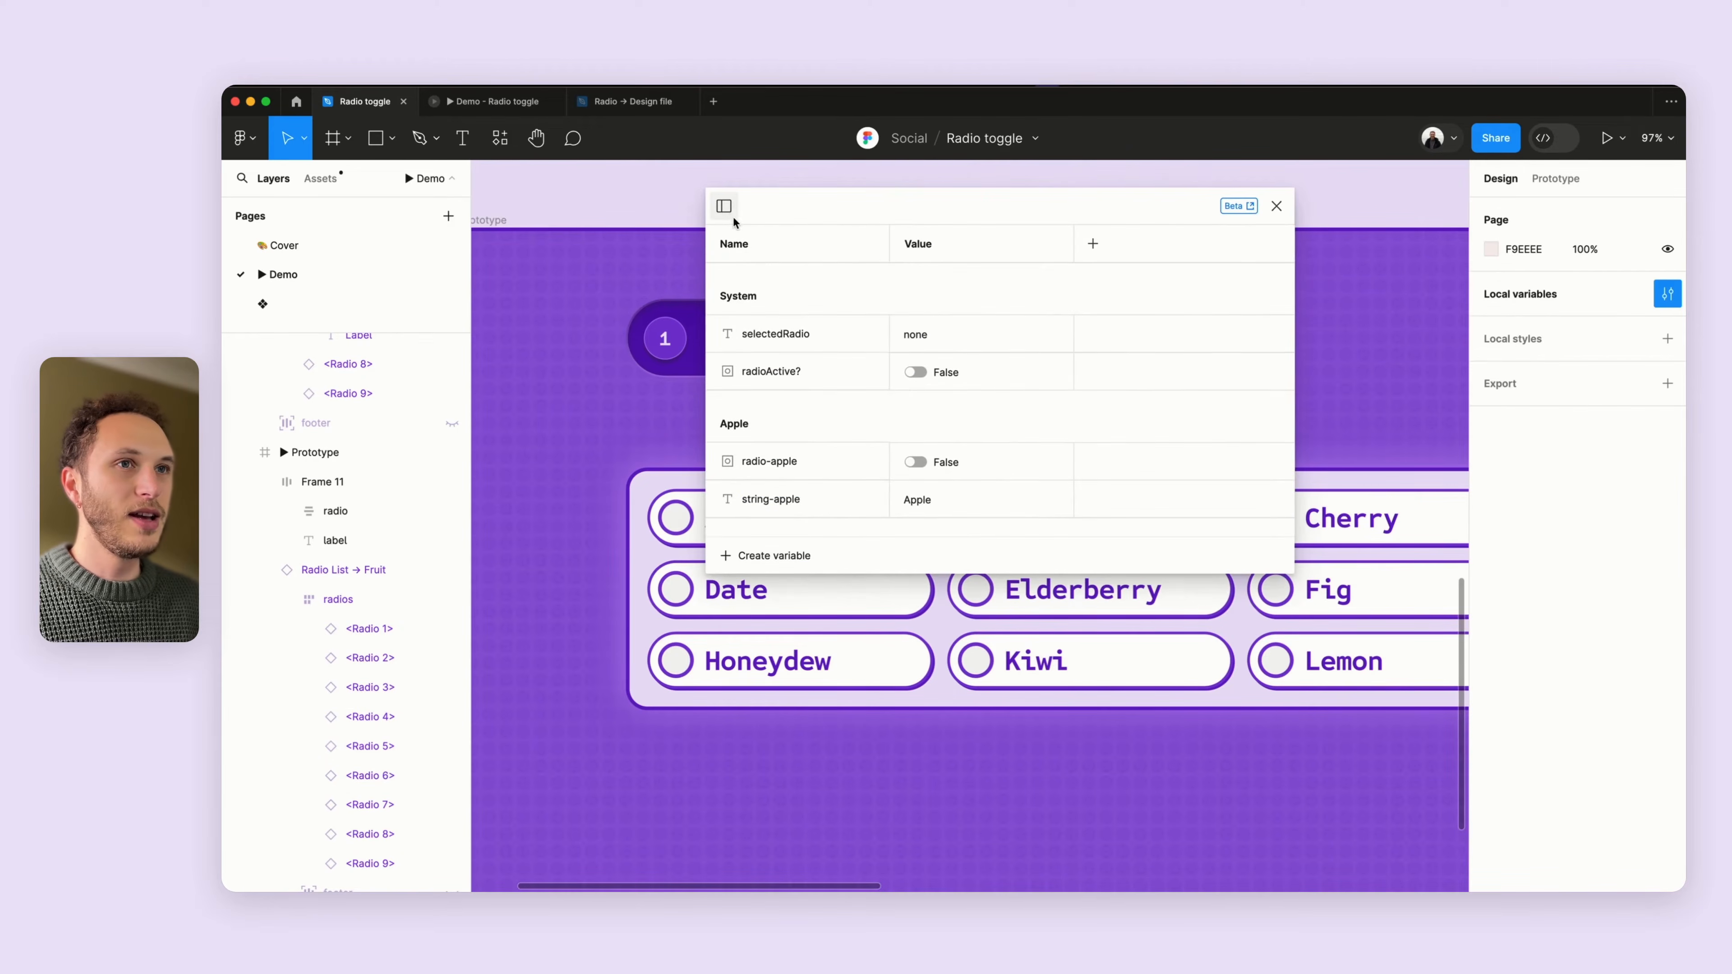
left_click(721, 205)
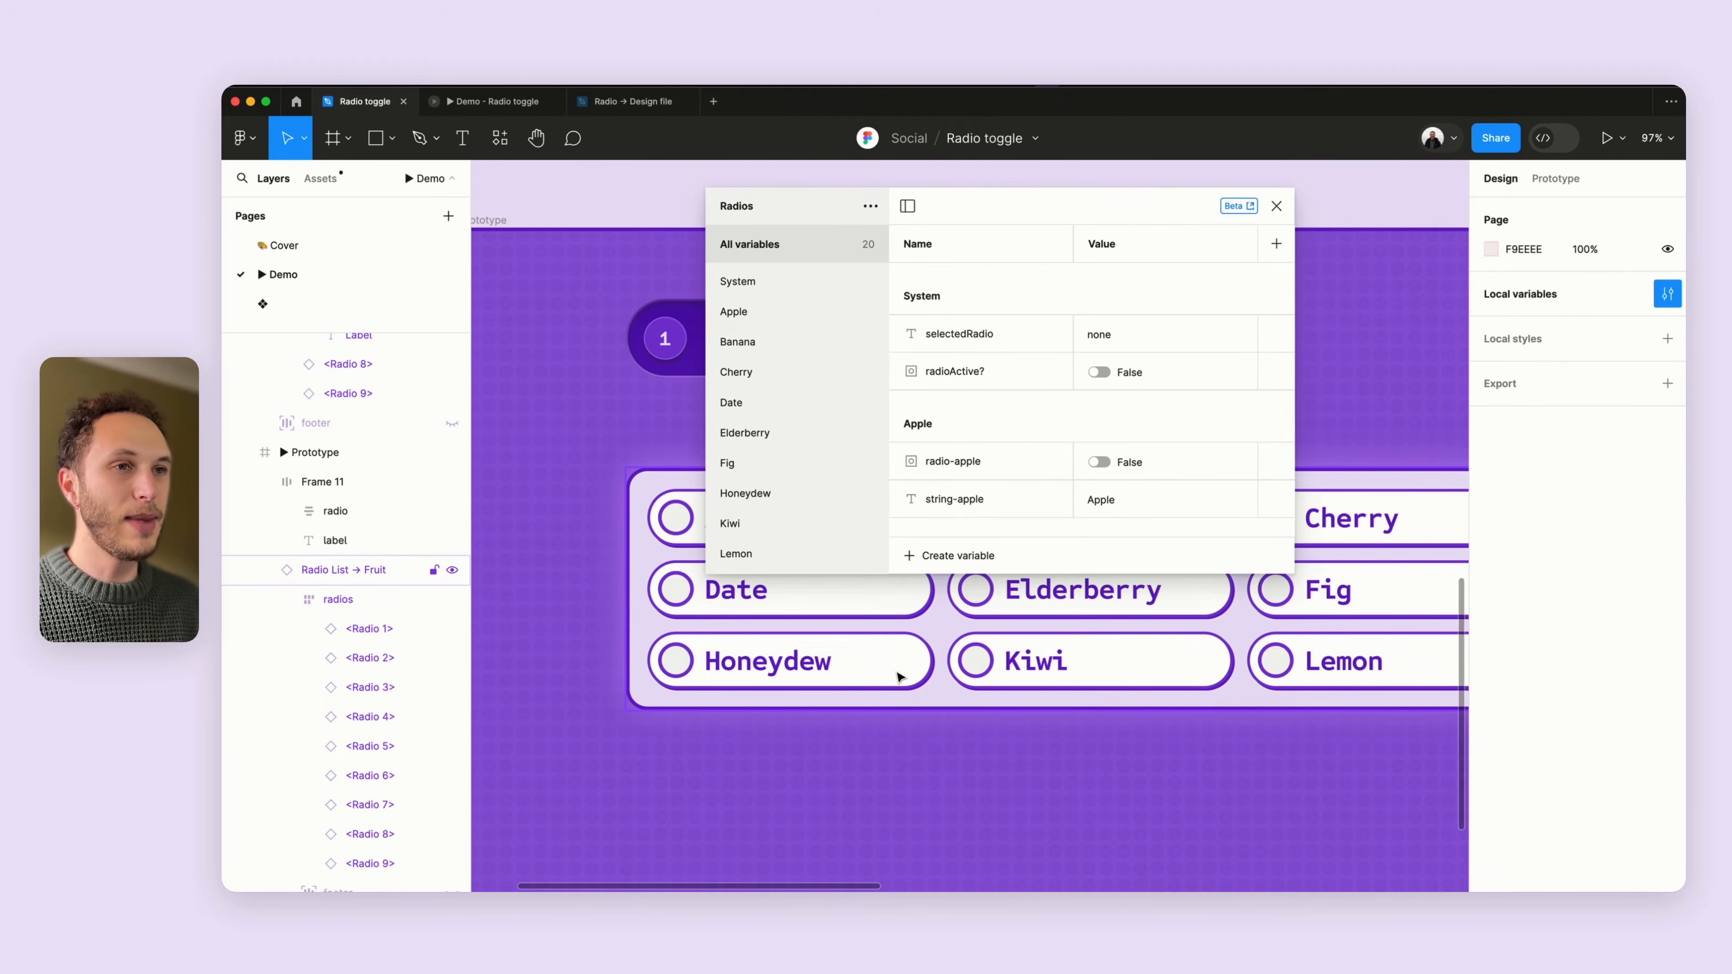
- Move the variables window aside and briefly compare with the running prototype tab
scroll(941, 658, "down", 5)
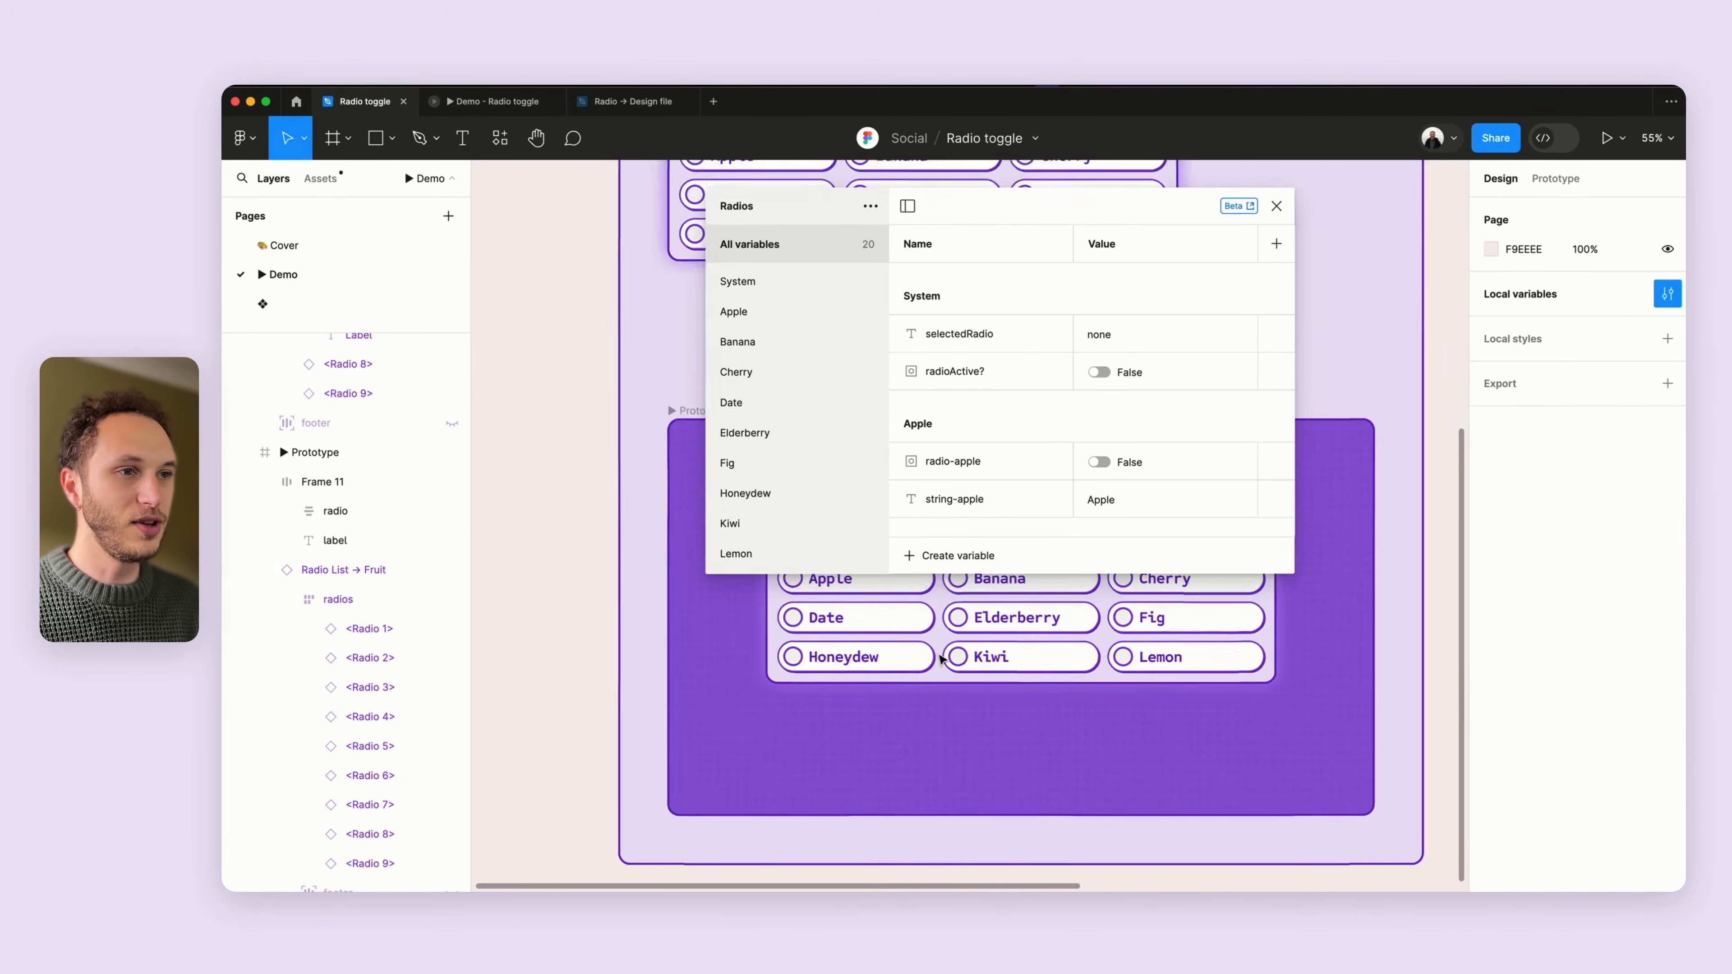
scroll(941, 658, "up", 3)
left_click_drag(980, 215, 1338, 261)
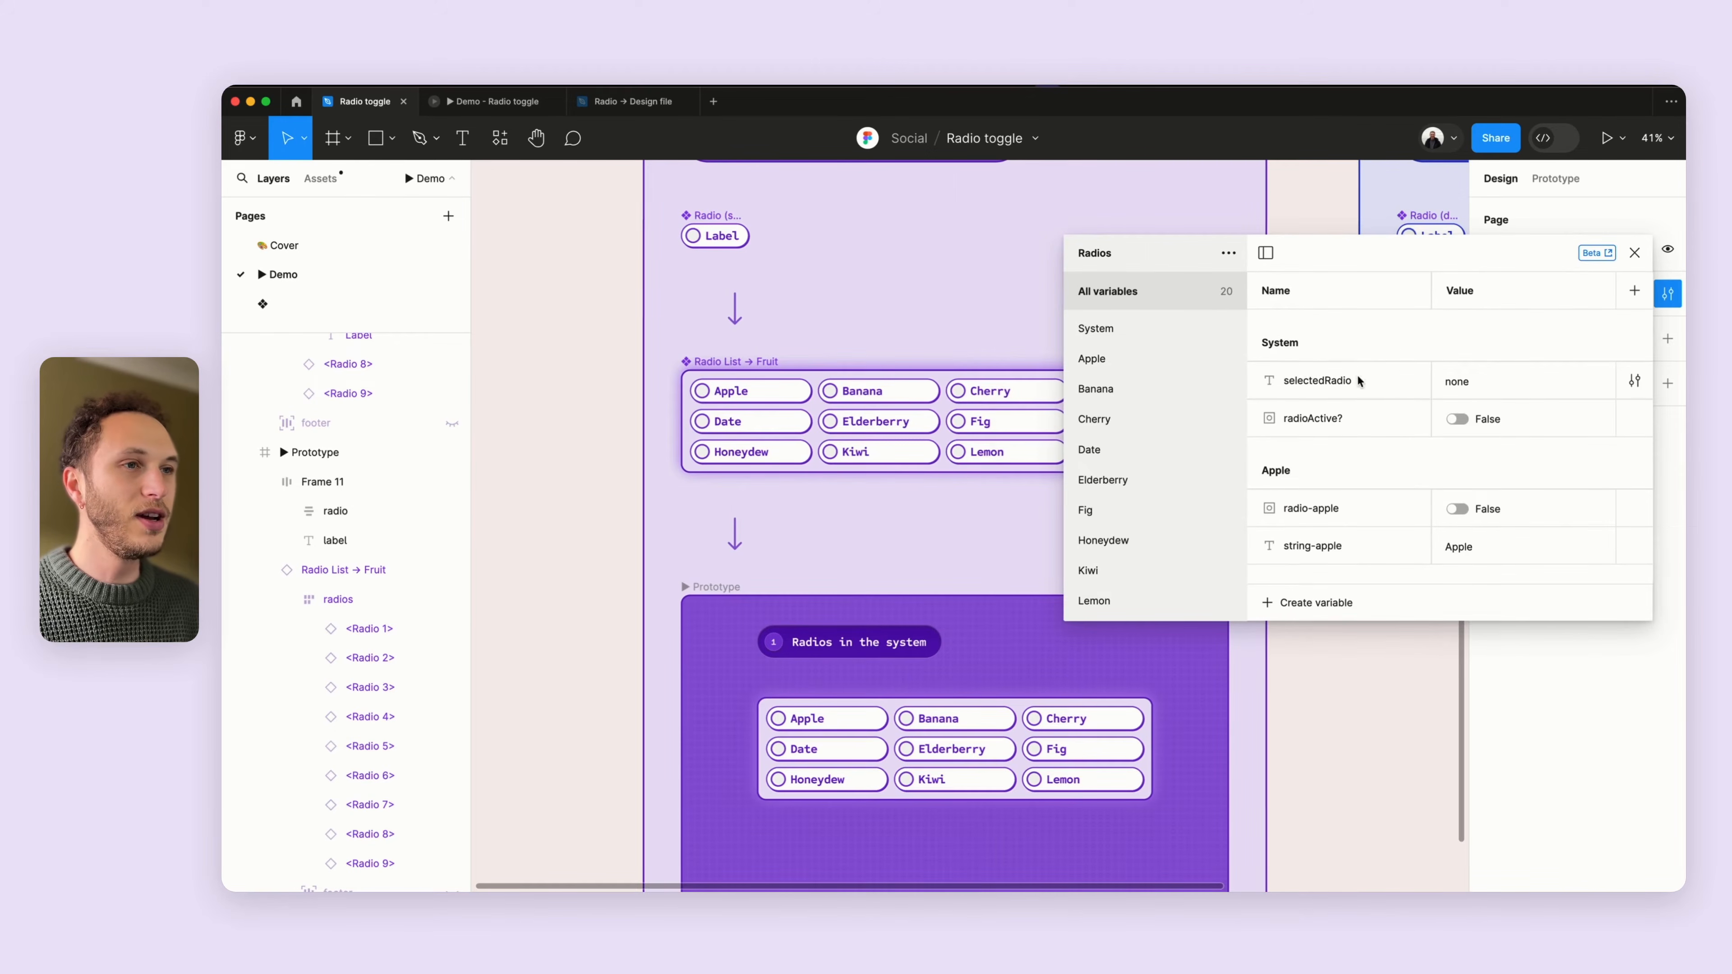
left_click(493, 101)
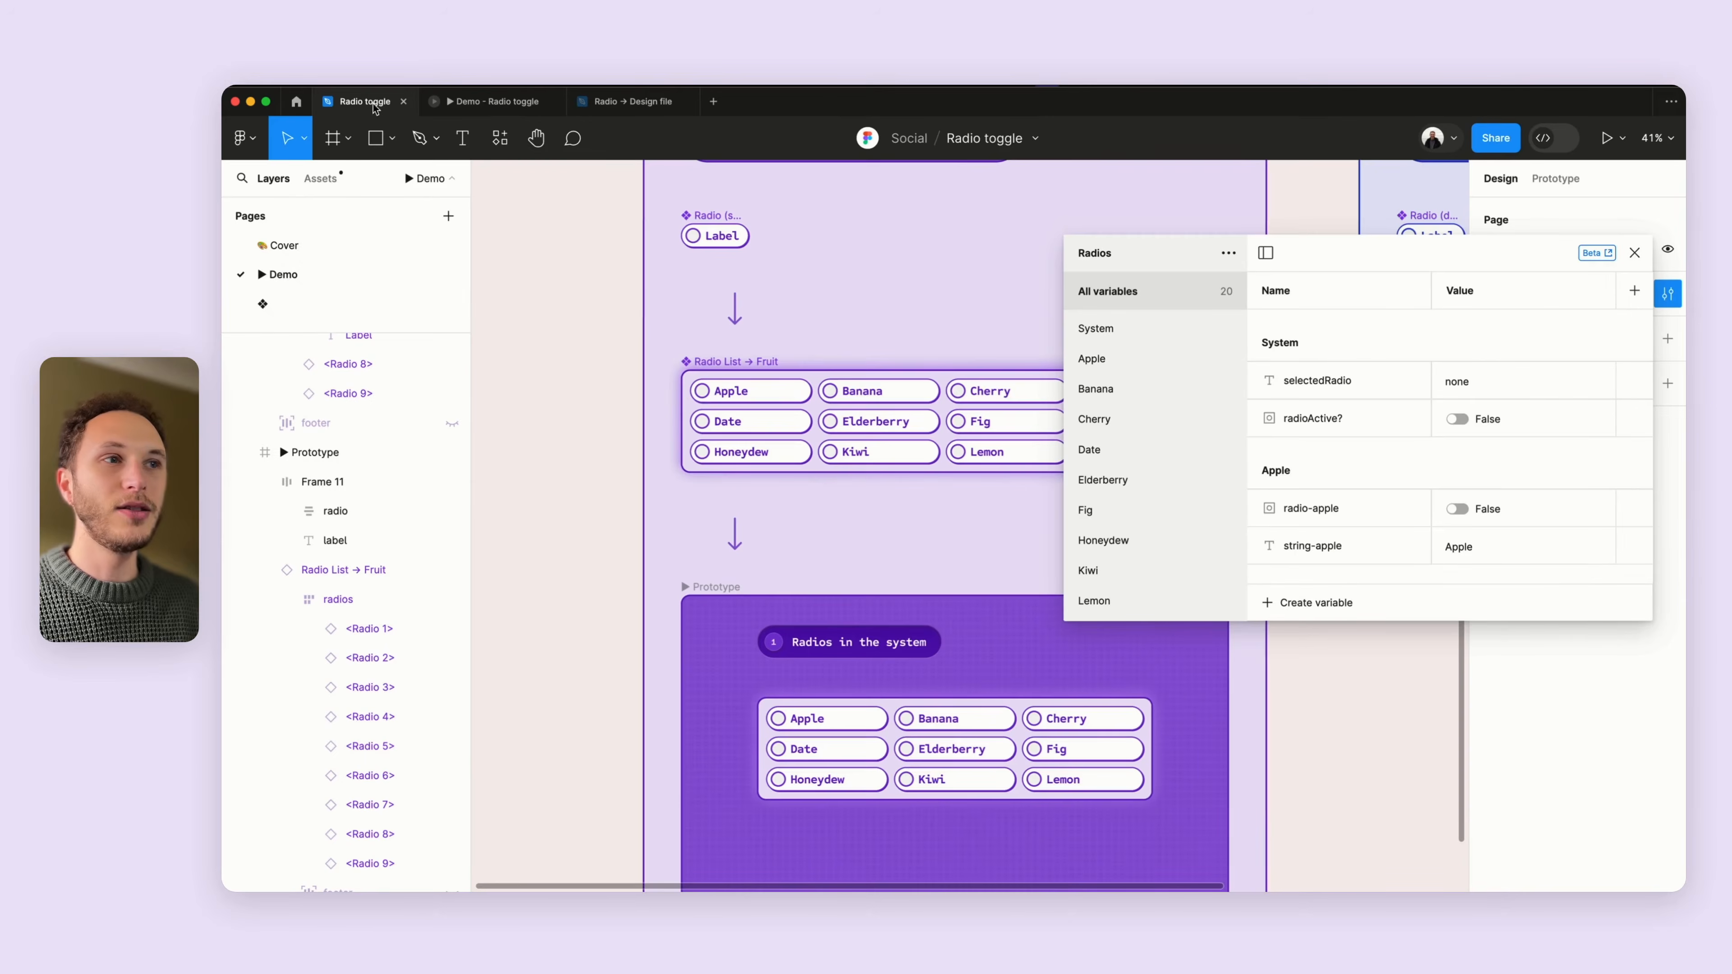
left_click(365, 101)
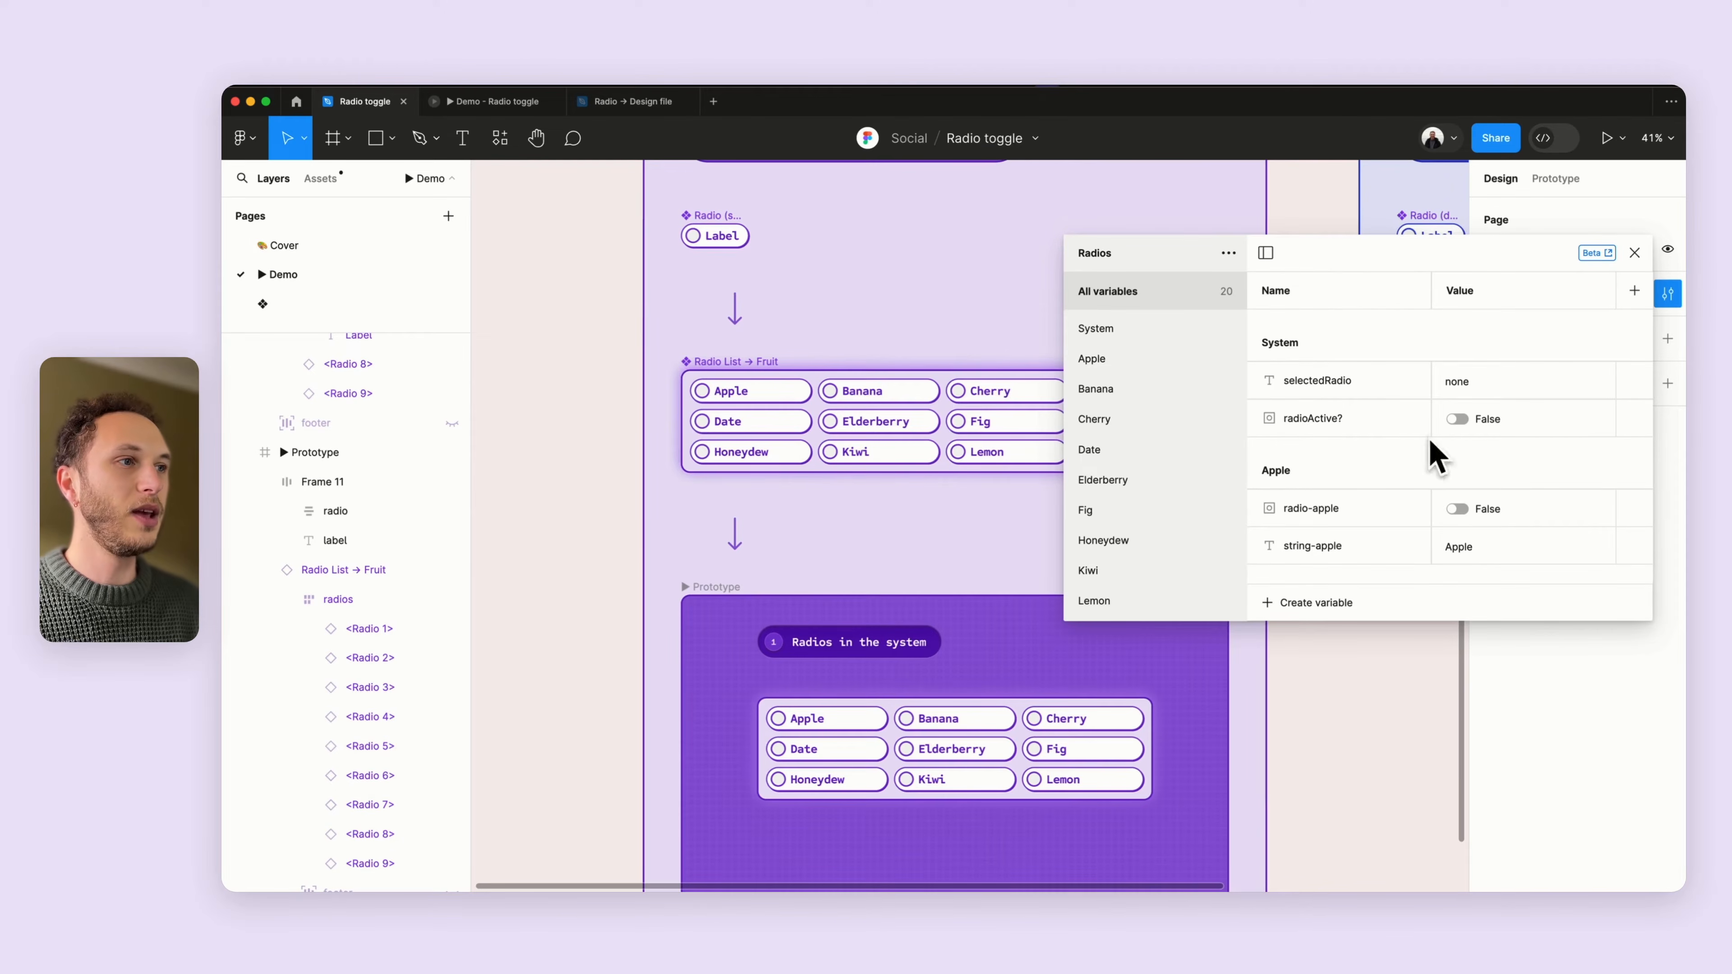
- Toggle the radioActive? variable's value back and forth
scroll(1010, 495, "down", 3)
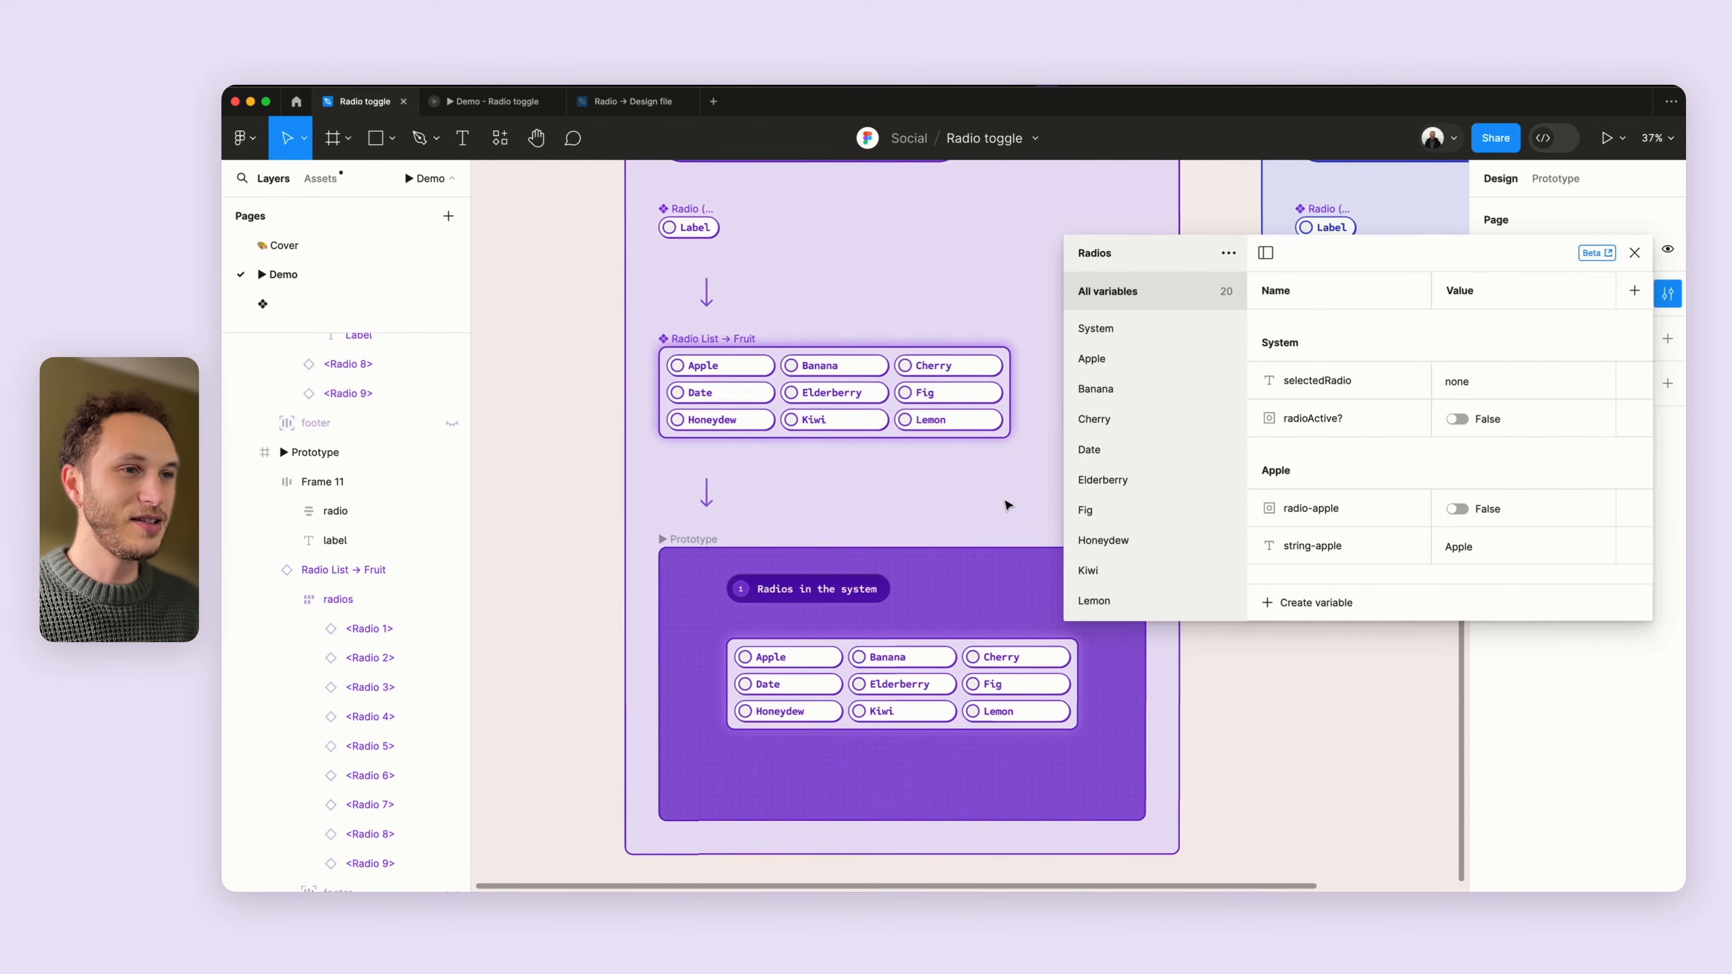
left_click(1458, 419)
left_click(1458, 419)
left_click(1457, 420)
left_click(1457, 419)
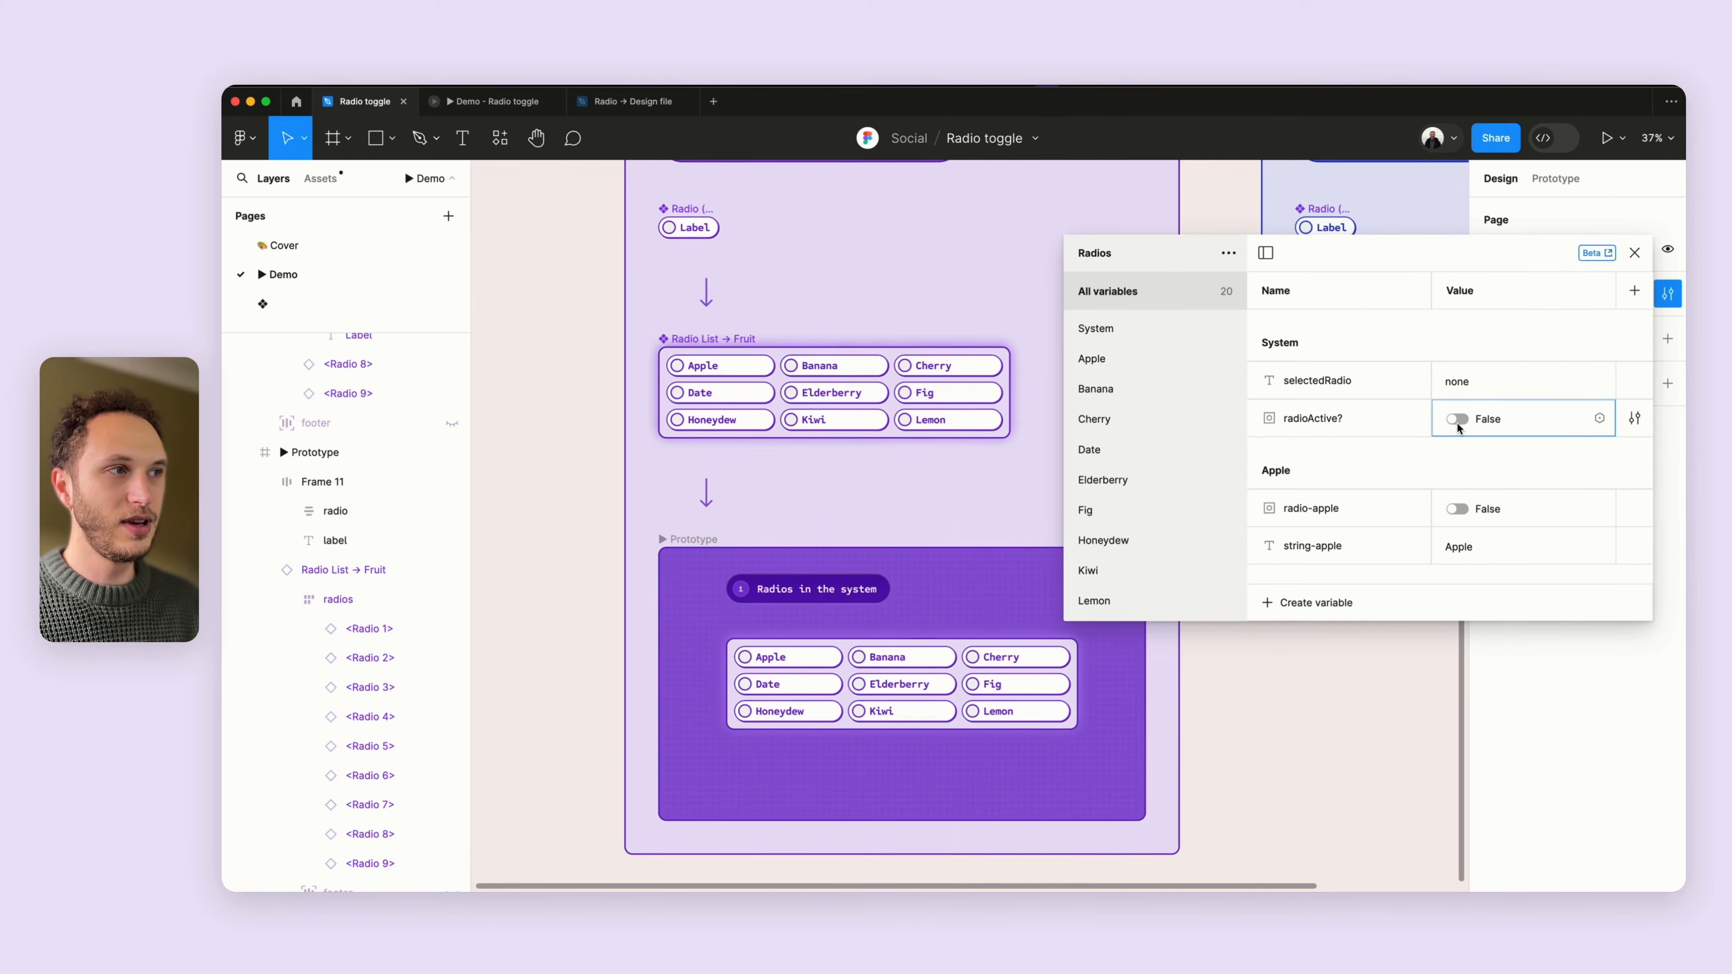
- Switch radioActive? to true and set selectedRadio's value to Hello
left_click(1458, 419)
key("shift+2")
double_click(1459, 381)
type("Hell")
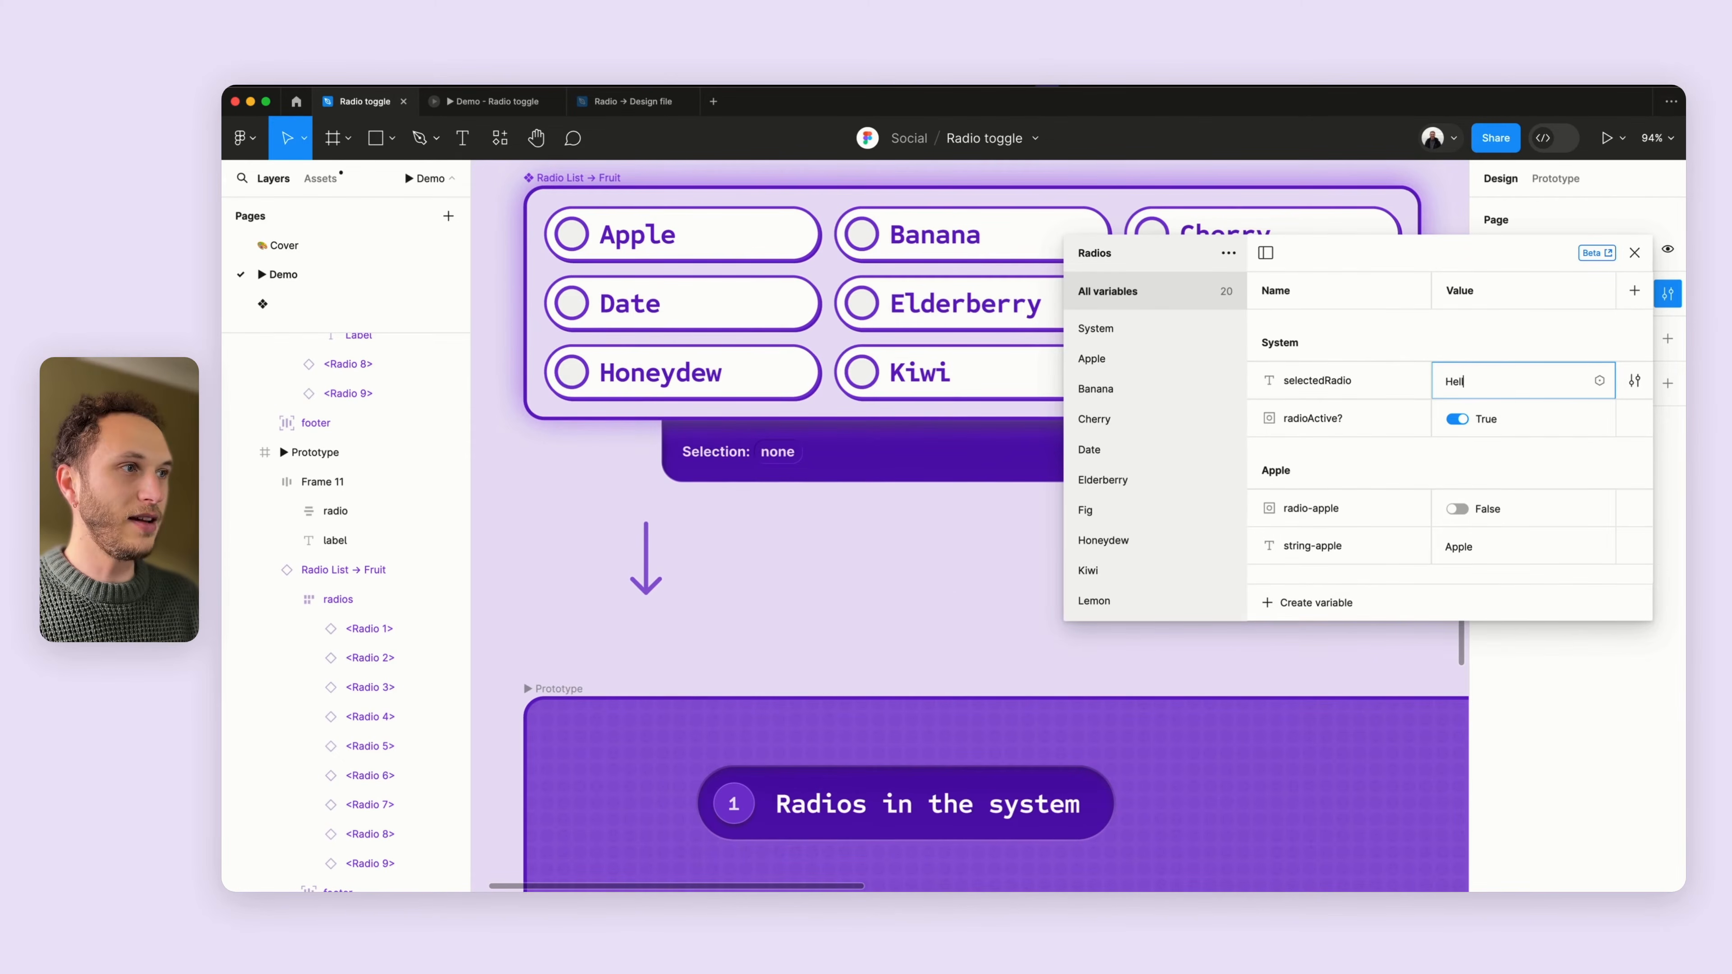
type("o")
key("Return")
- Set selectedRadio's value back to none and switch radioActive? back to false
double_click(1456, 381)
type("one")
key("Return")
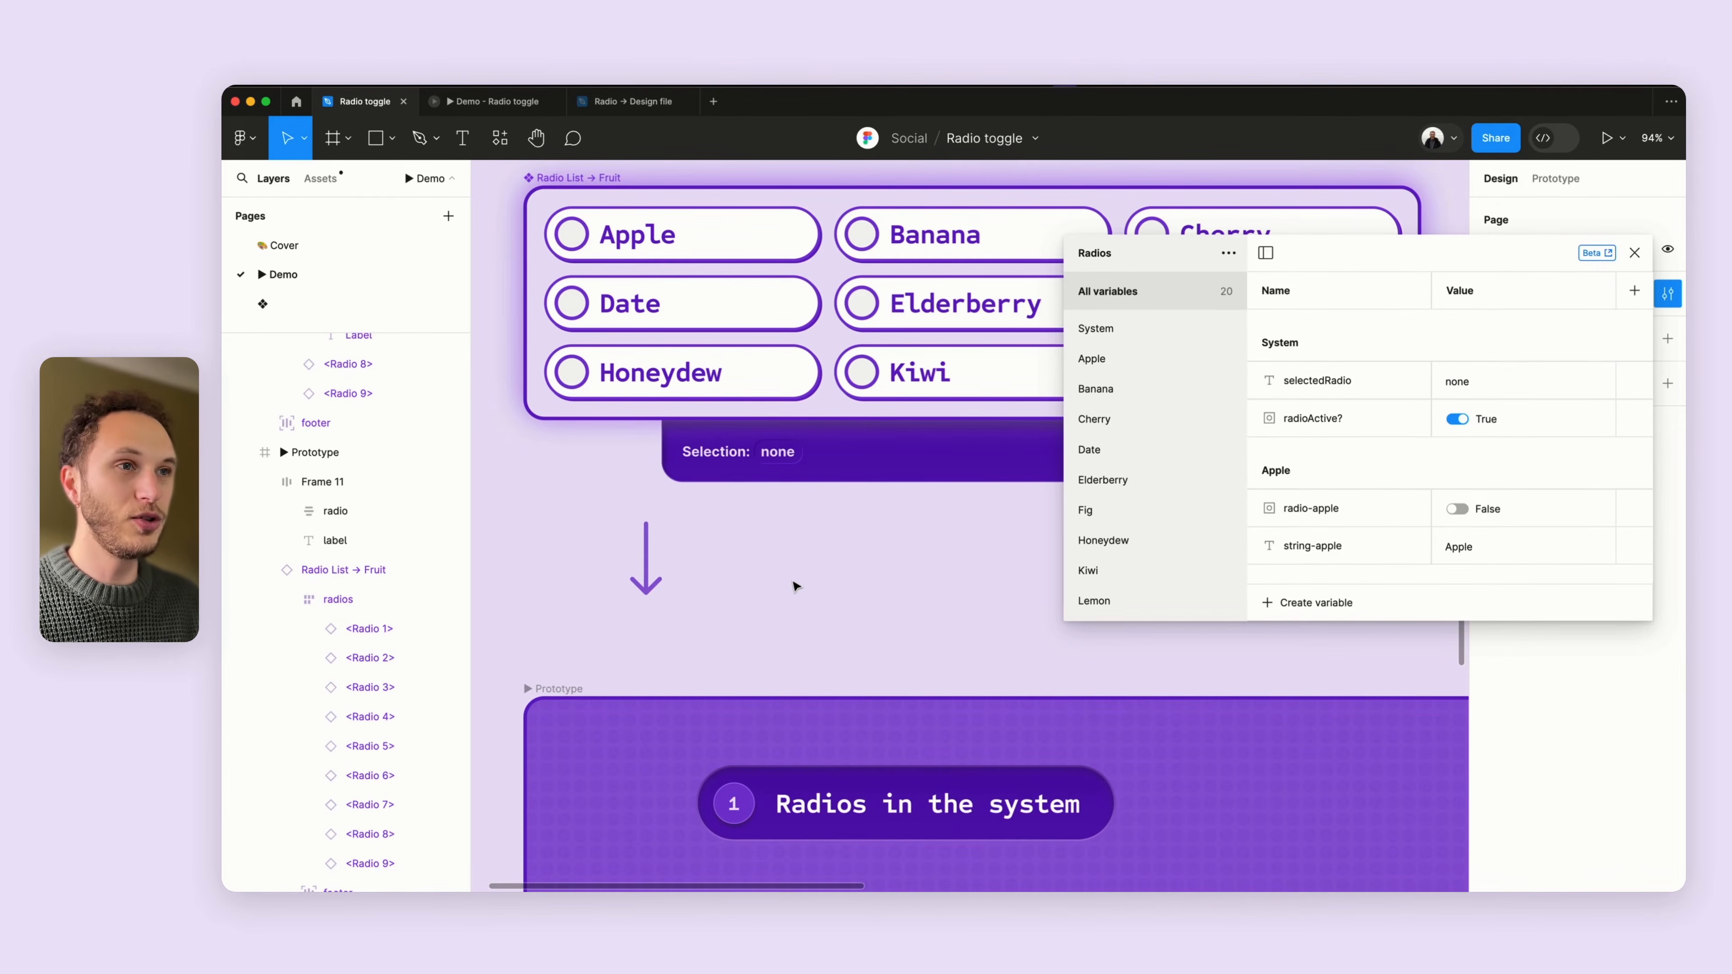
scroll(795, 586, "down", 5)
left_click(1457, 420)
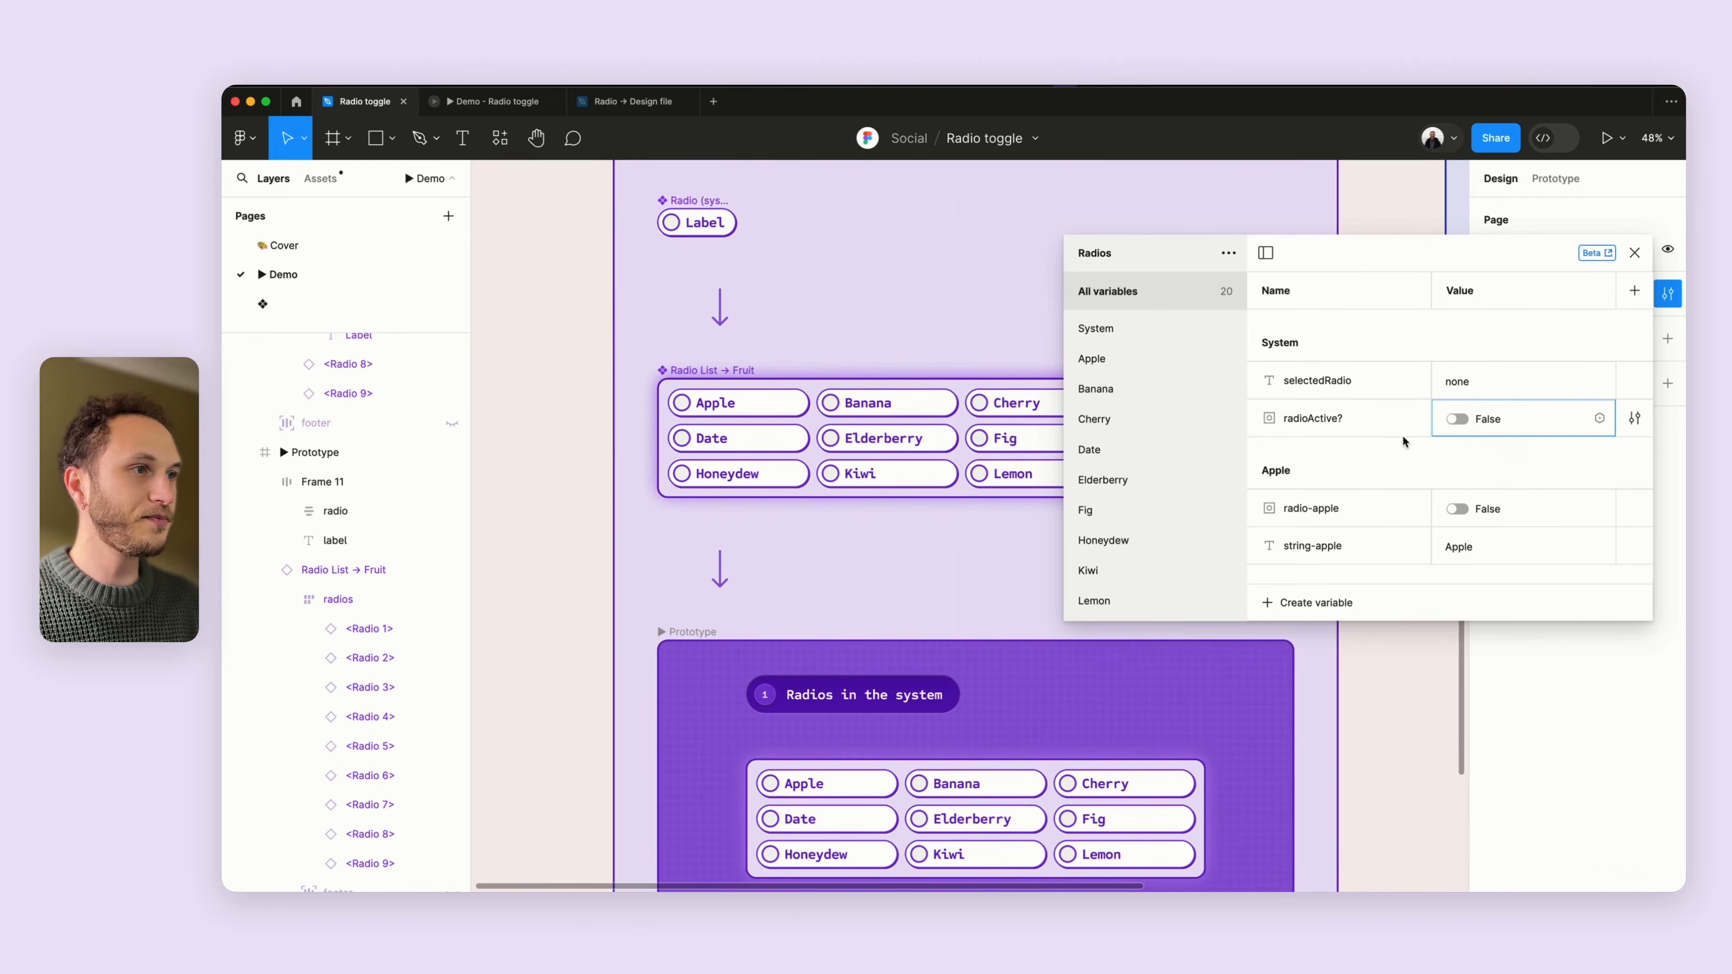
- Move the variables window and browse the Apple, Banana, Cherry and Date variable groups
left_click_drag(1234, 242, 850, 197)
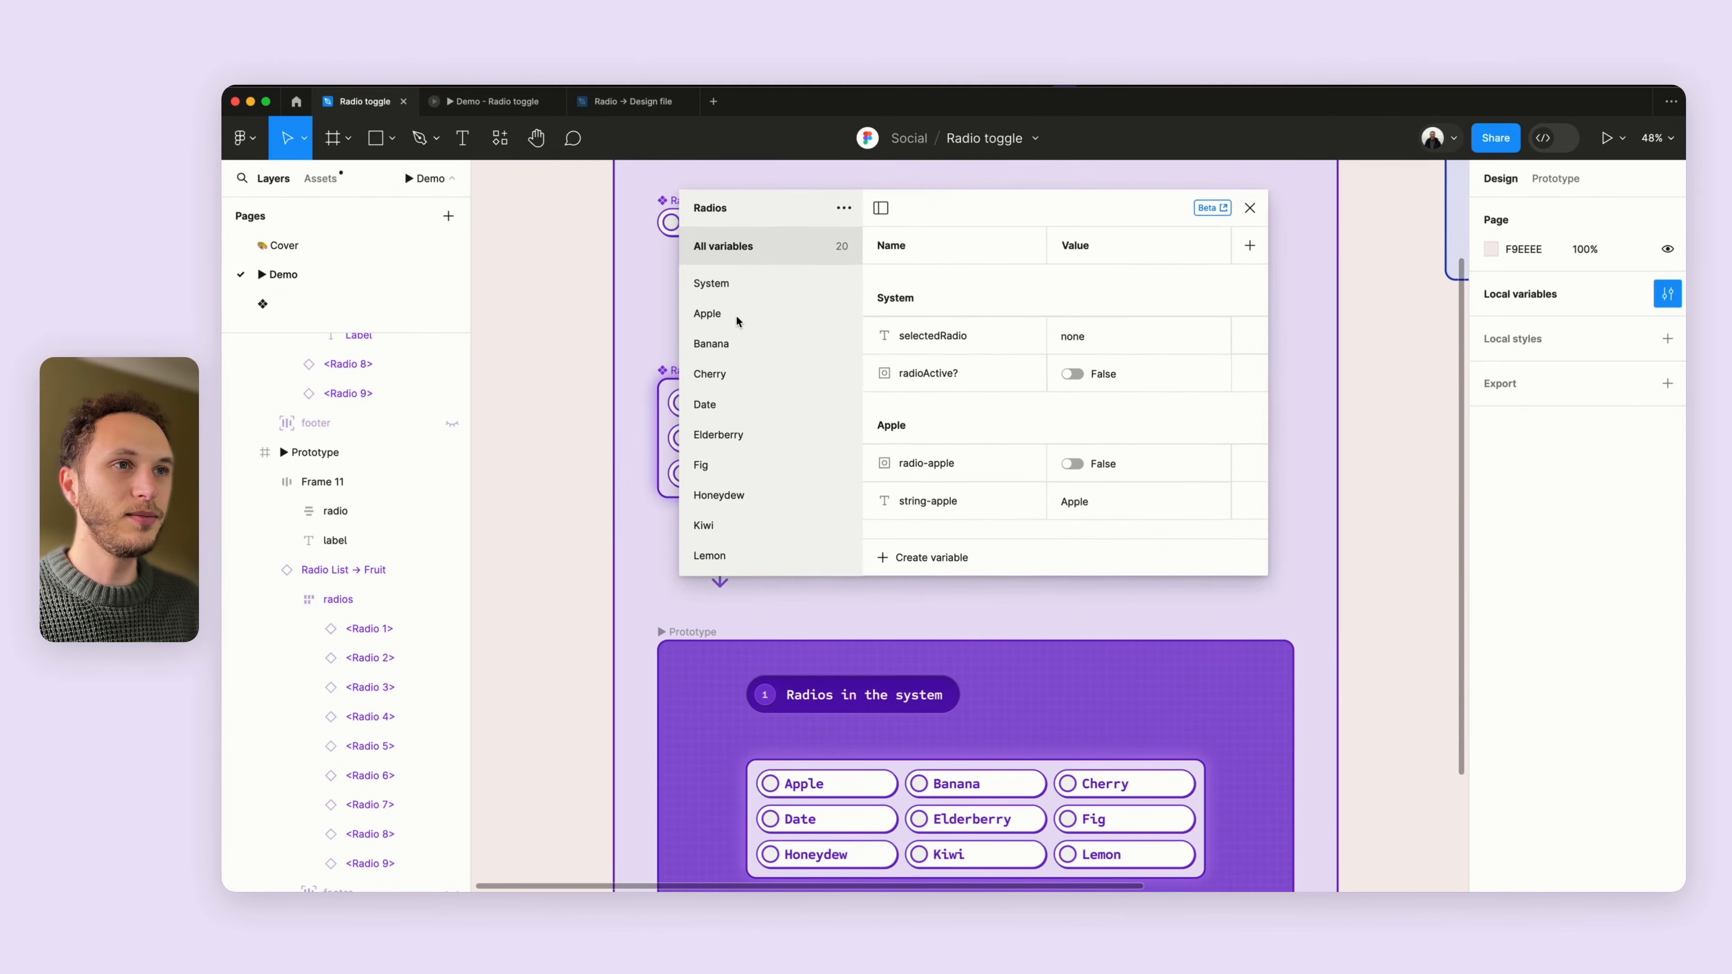
left_click(735, 318)
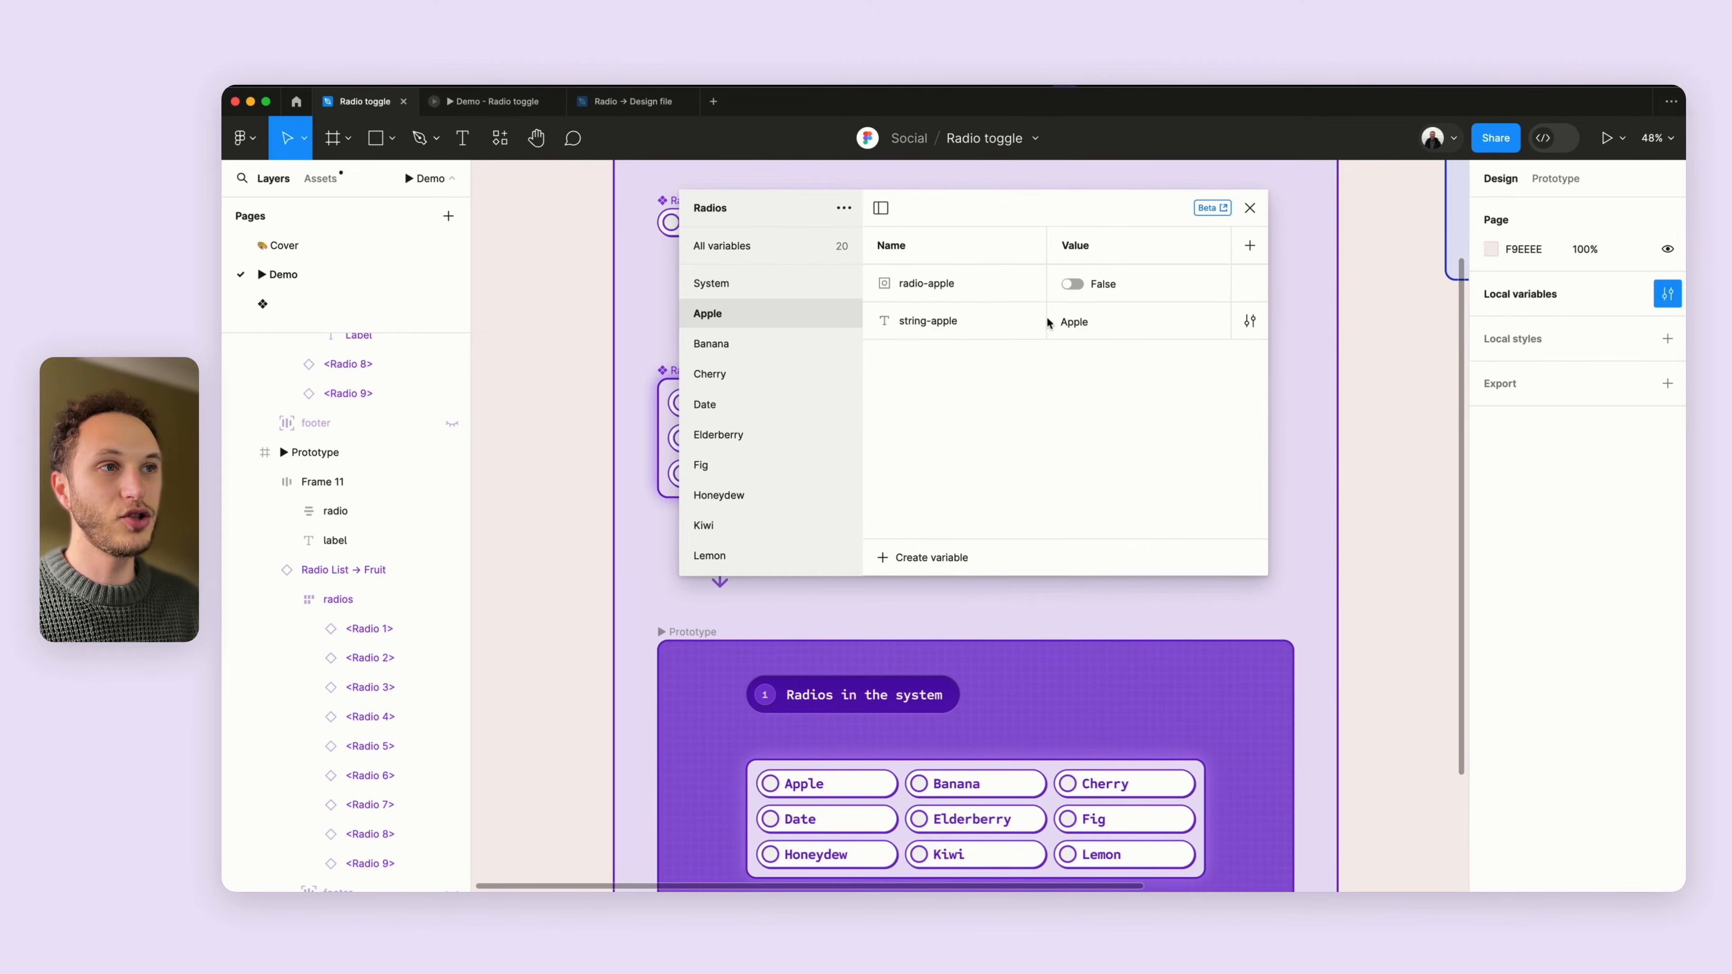
left_click(780, 349)
left_click(767, 375)
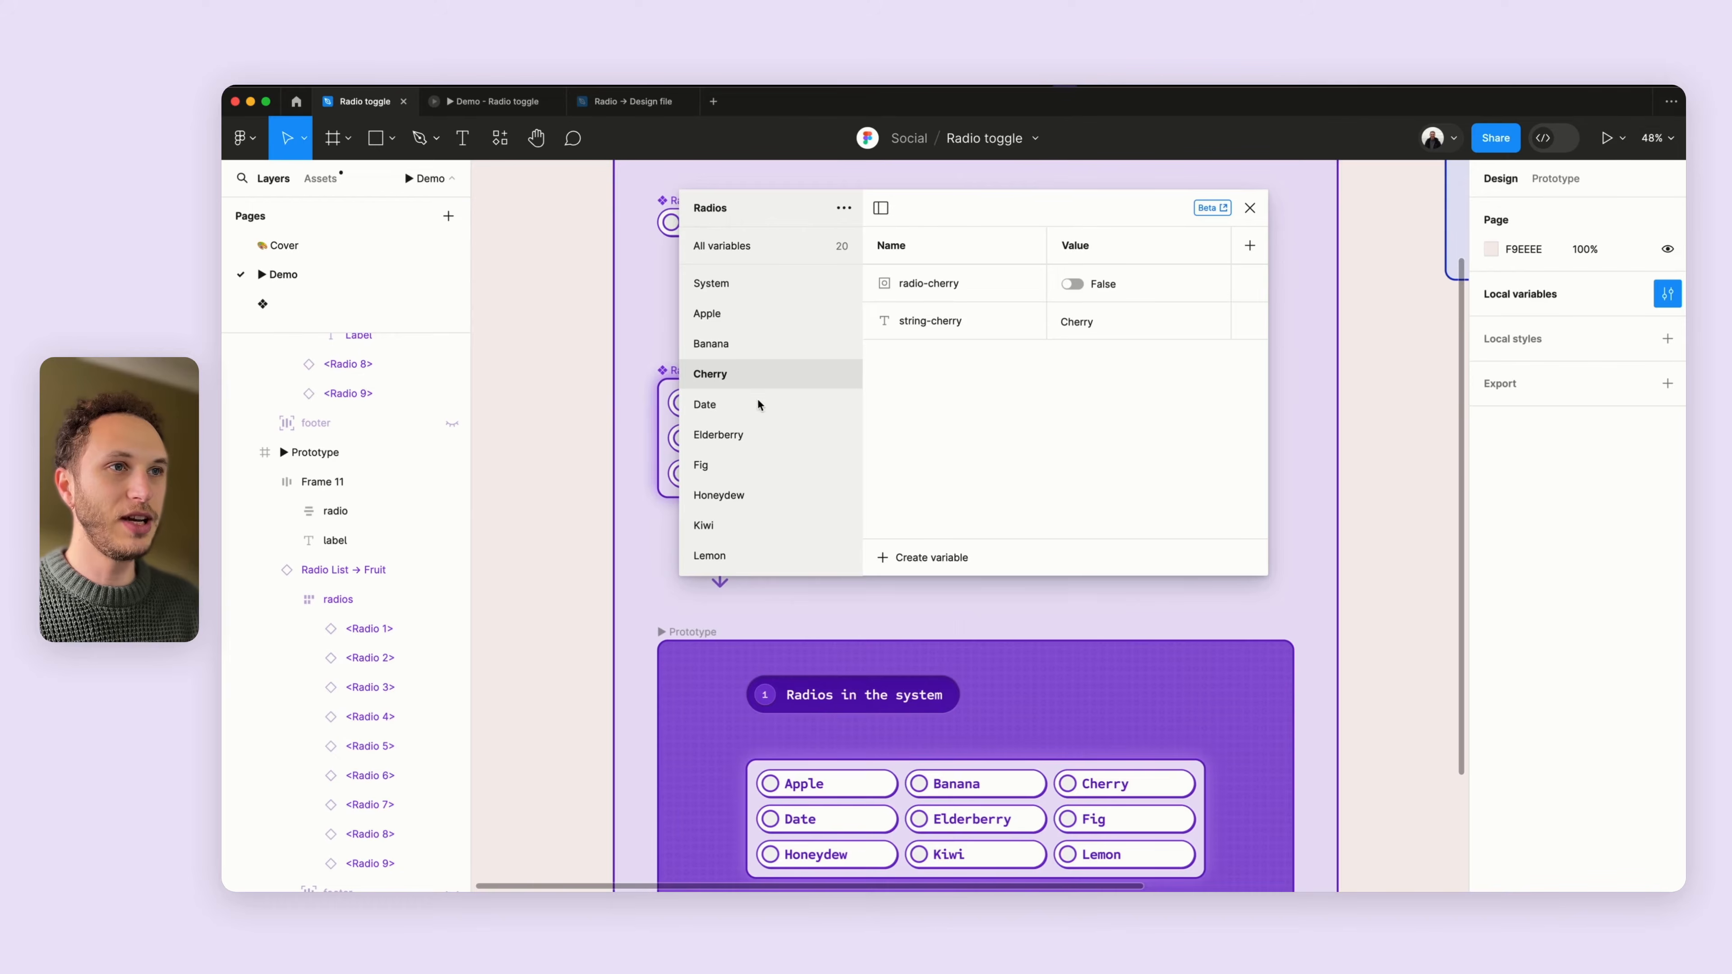
left_click(759, 405)
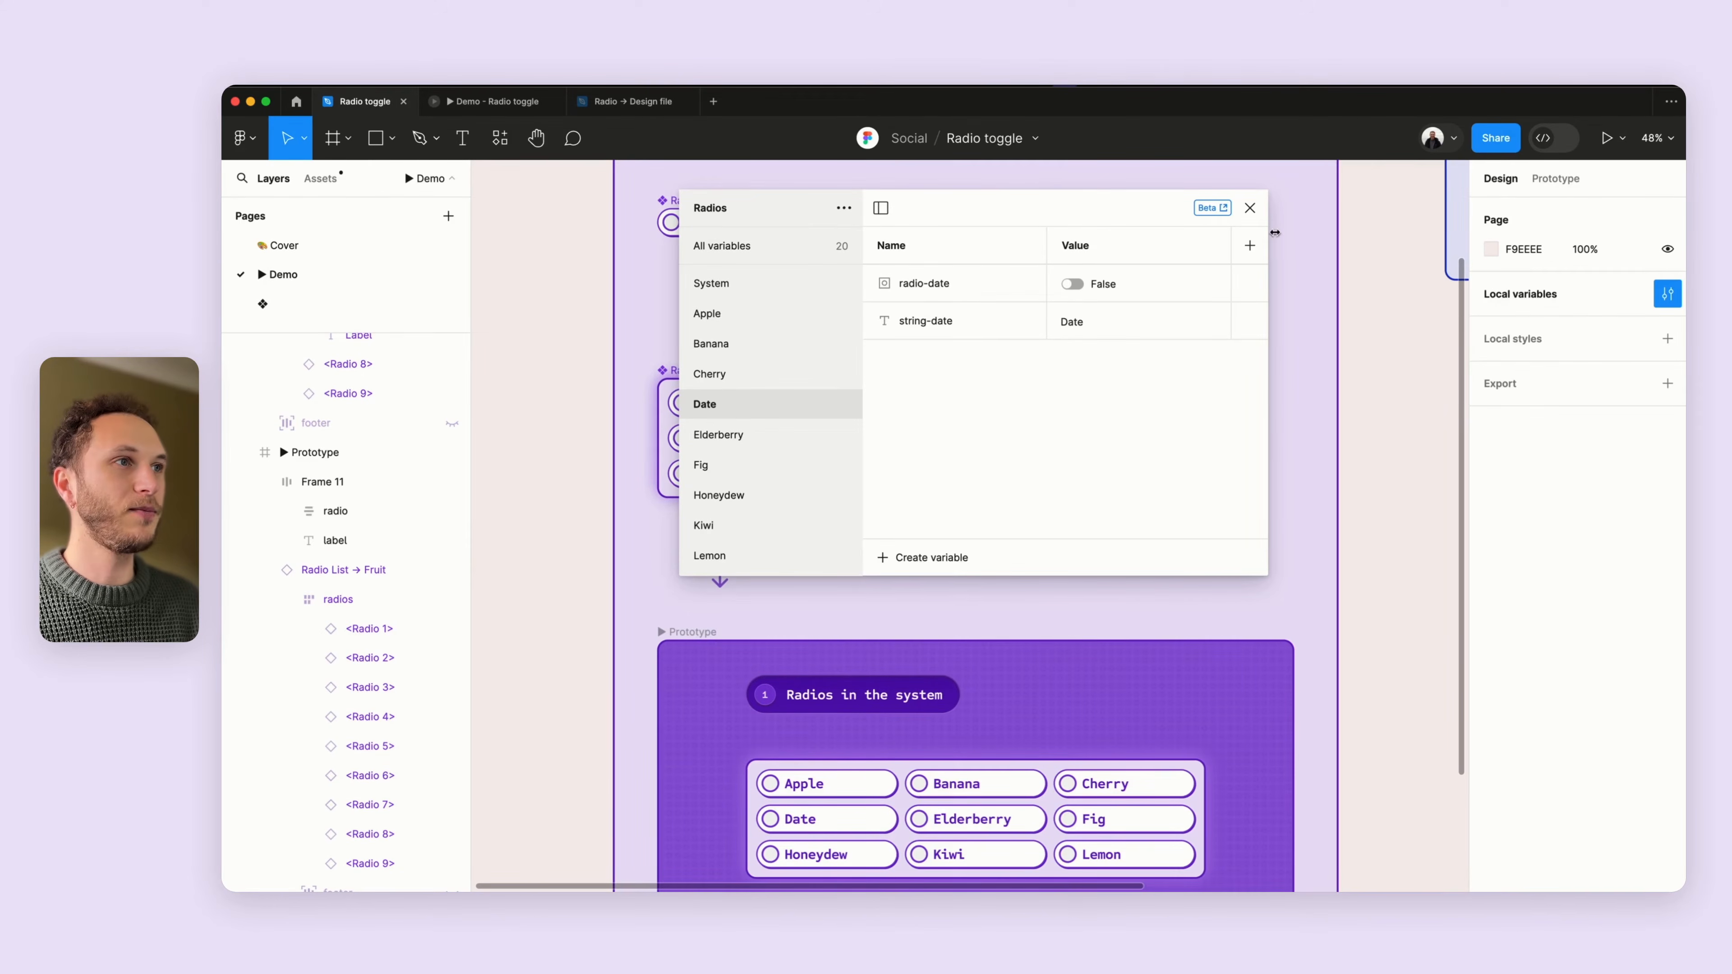
- Close the variables window, select the Apple radio in the prototype frame, and inspect its click interaction's radioActive? action
left_click(1254, 210)
scroll(859, 469, "down", 3)
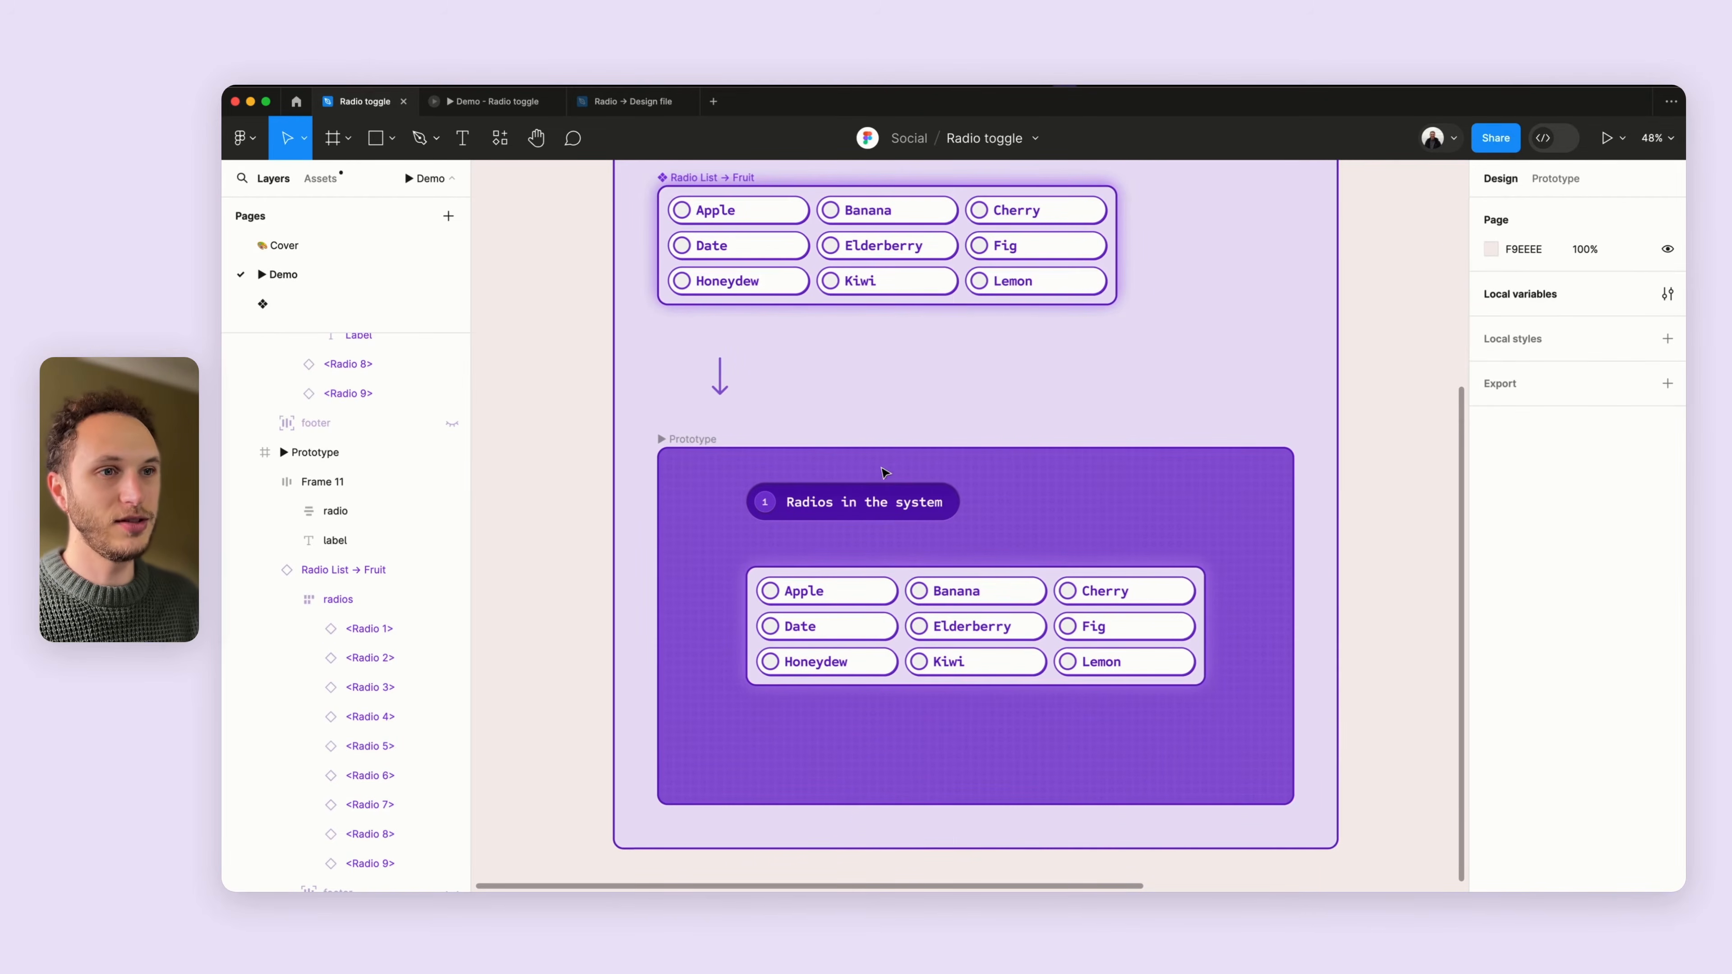
scroll(893, 491, "down", 2)
left_click(897, 517)
scroll(899, 505, "up", 5)
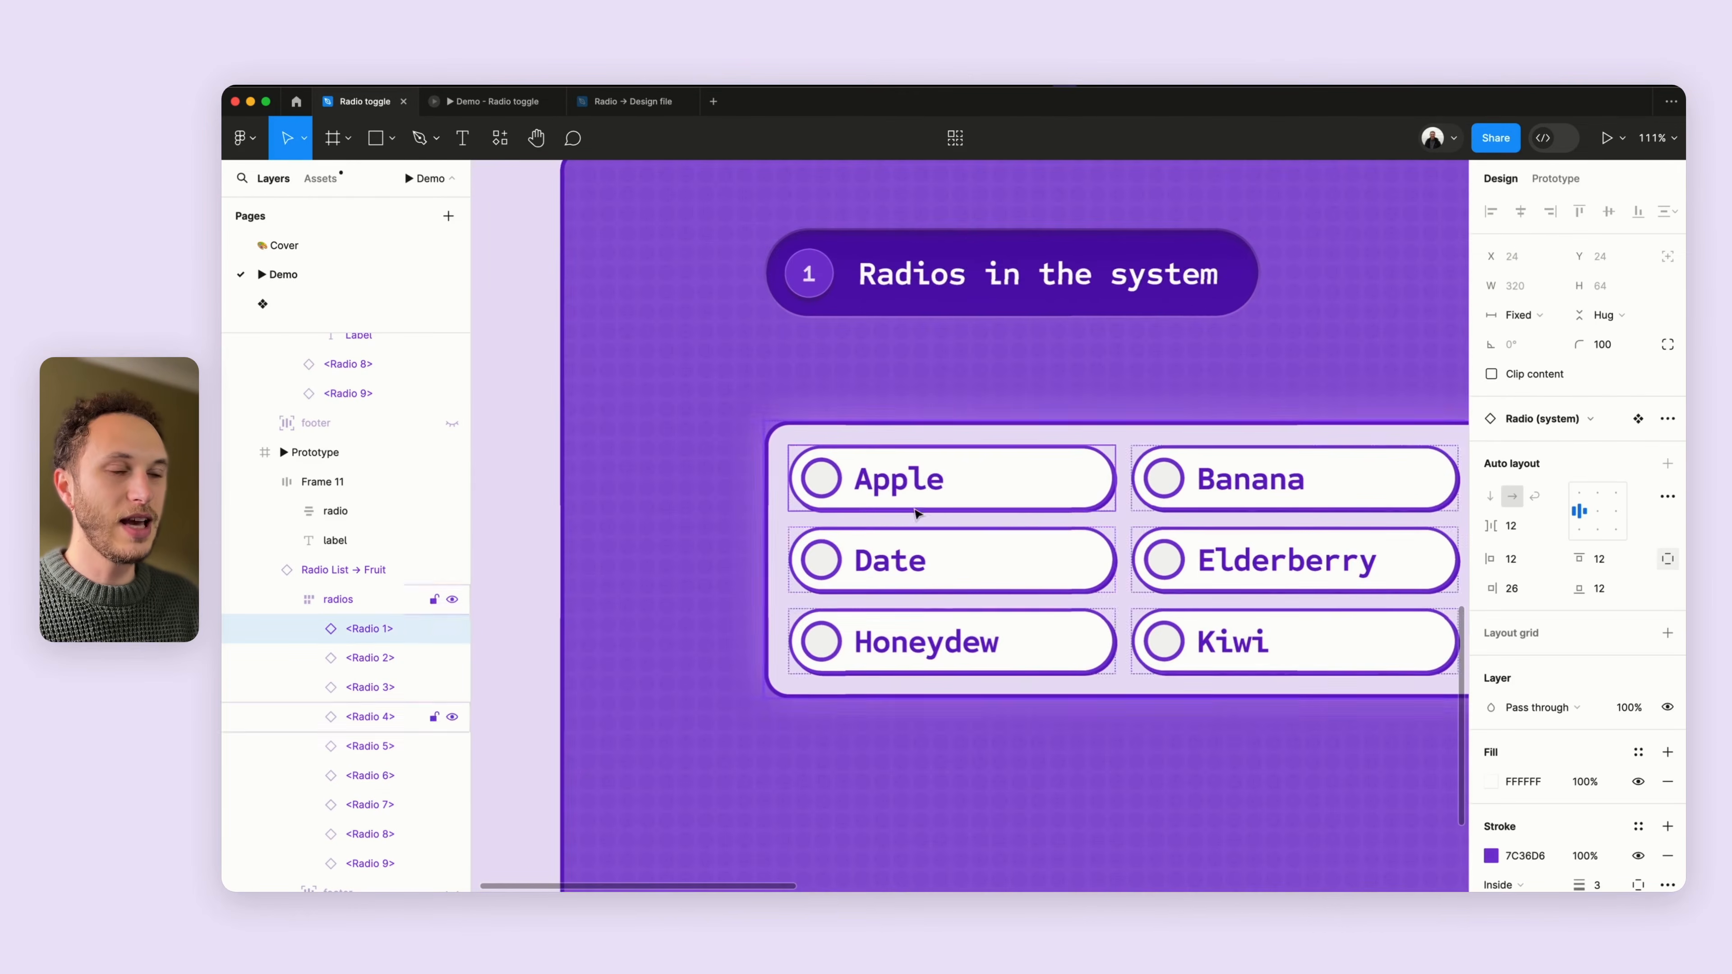
scroll(900, 488, "right", 3)
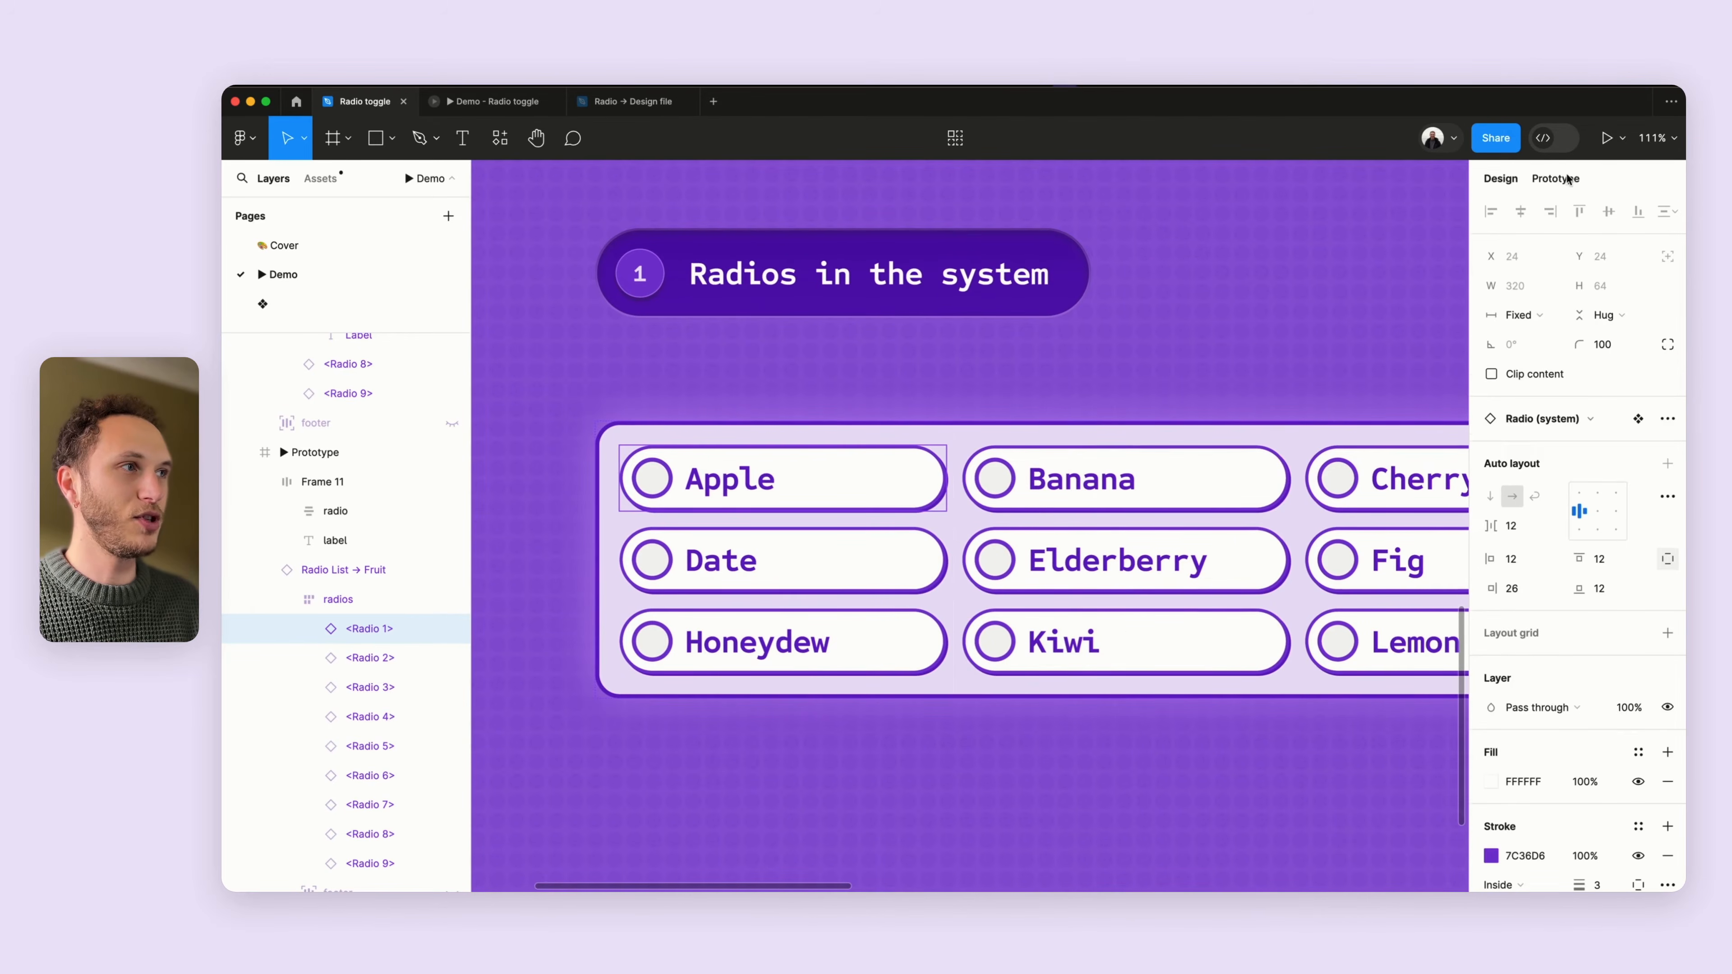
left_click(1556, 178)
left_click(1596, 248)
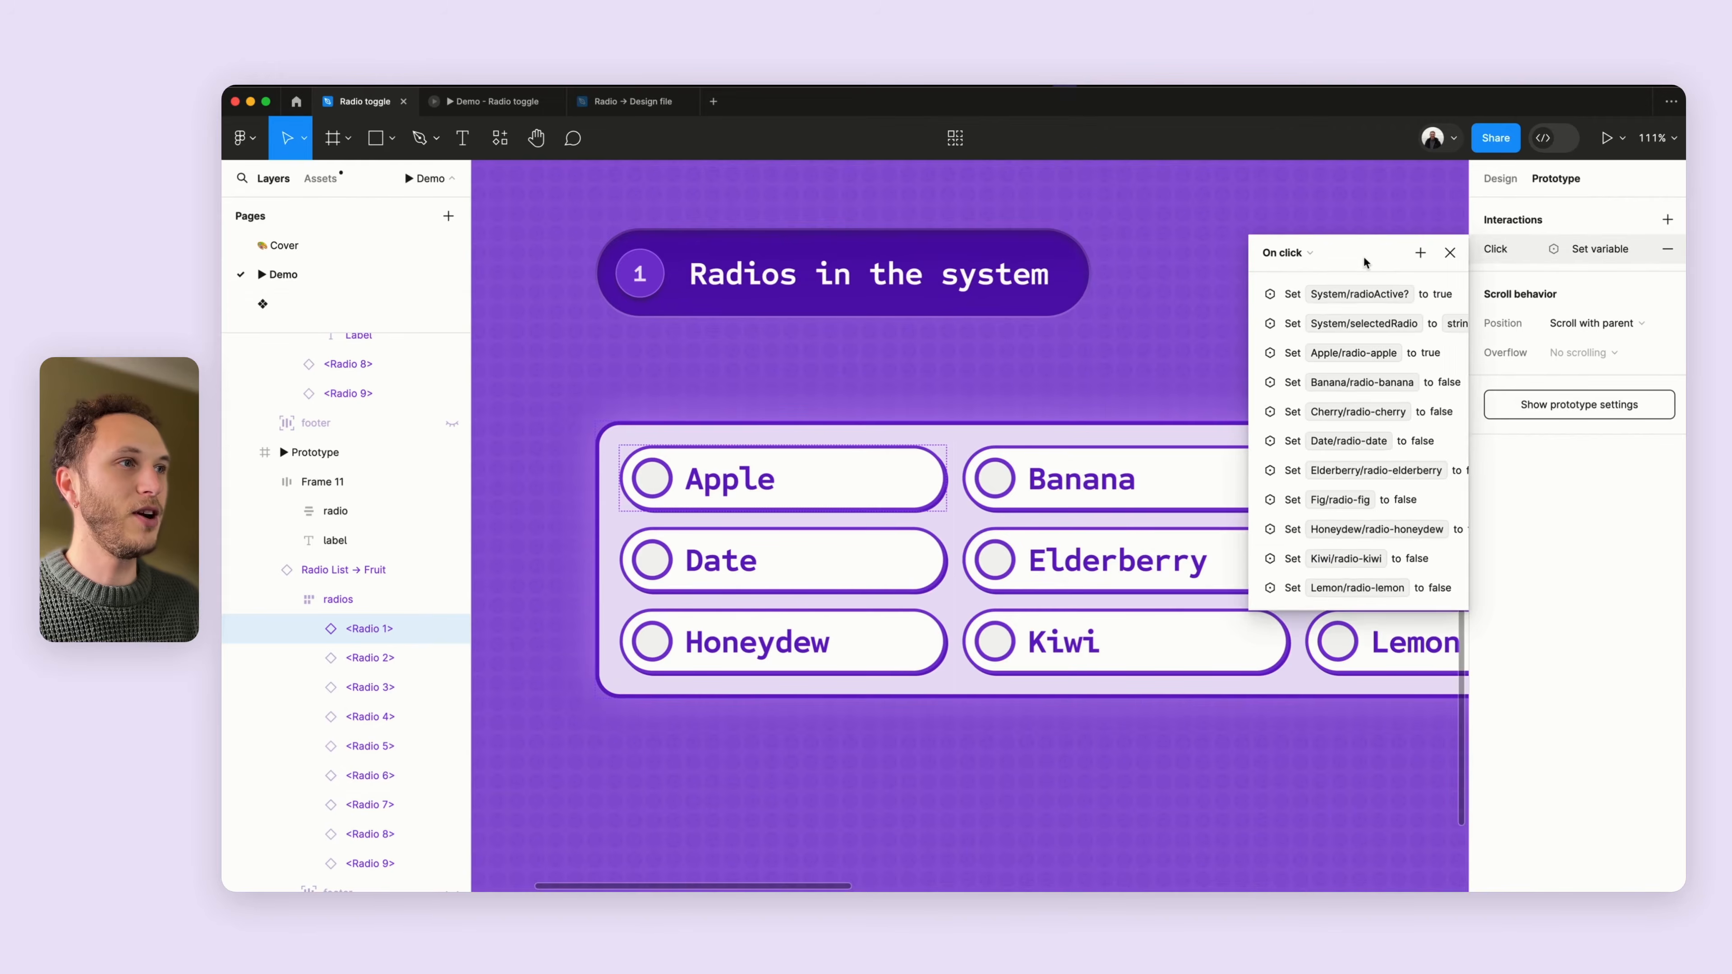
left_click_drag(1374, 260, 1170, 203)
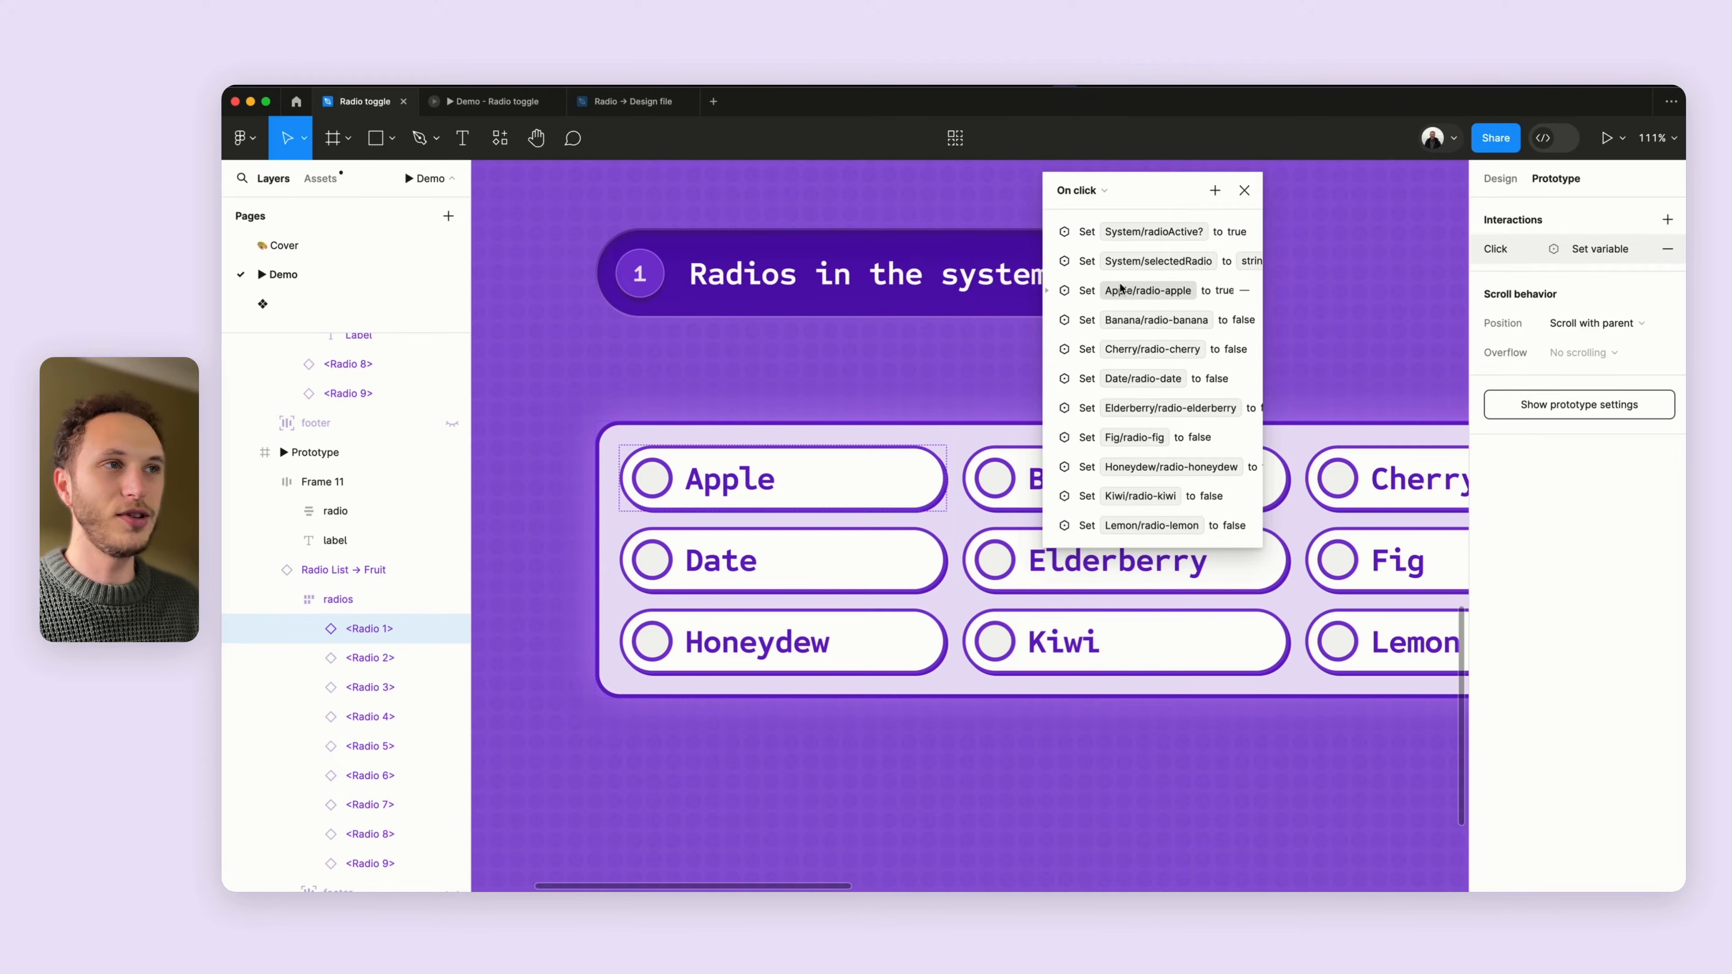
left_click(1129, 240)
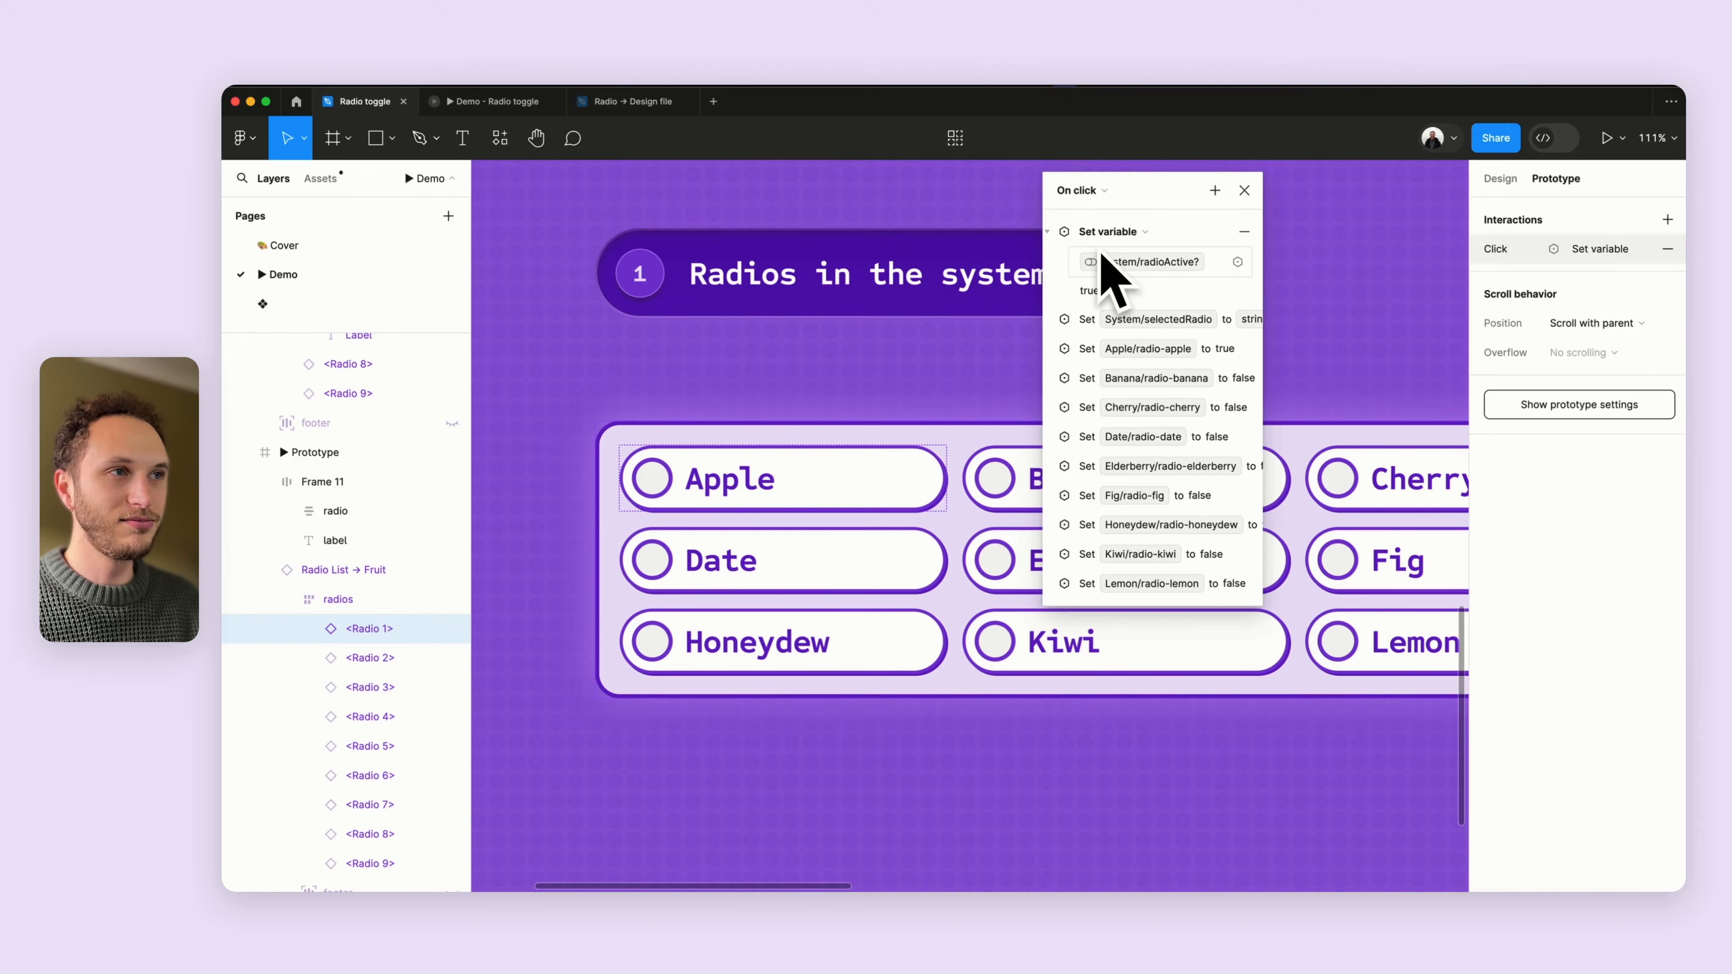
- Select Kiwi in the running prototype tab and return to the design file
scroll(909, 379, "down", 10)
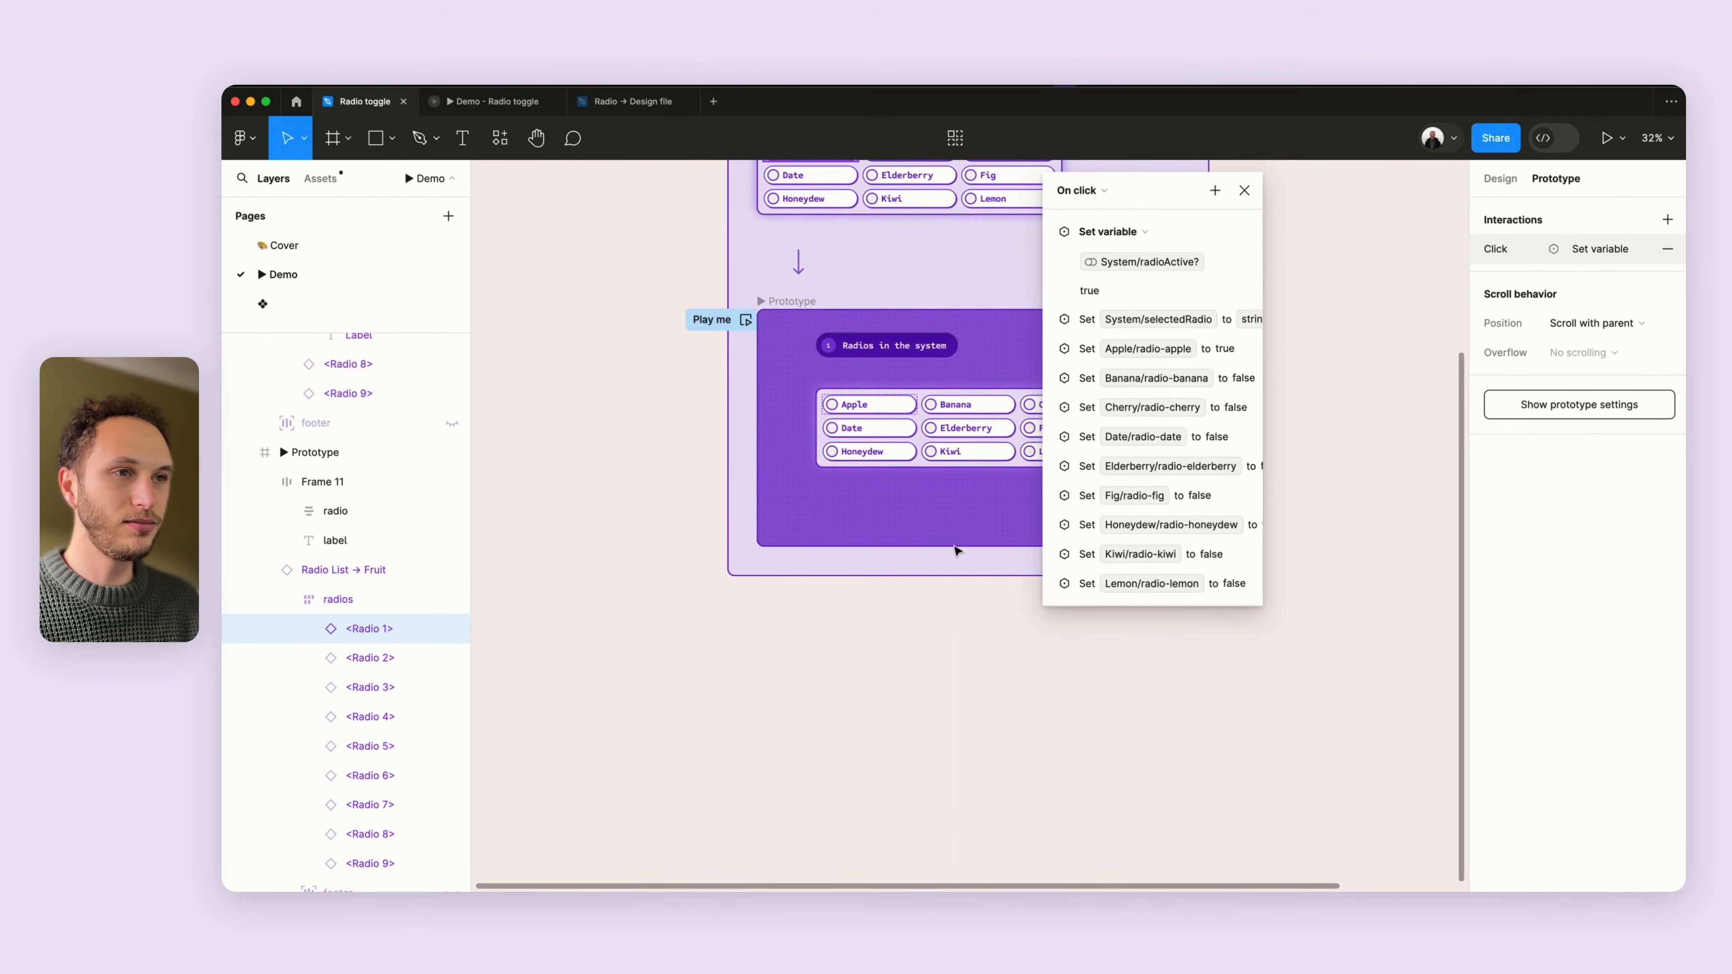
left_click(502, 104)
left_click(882, 595)
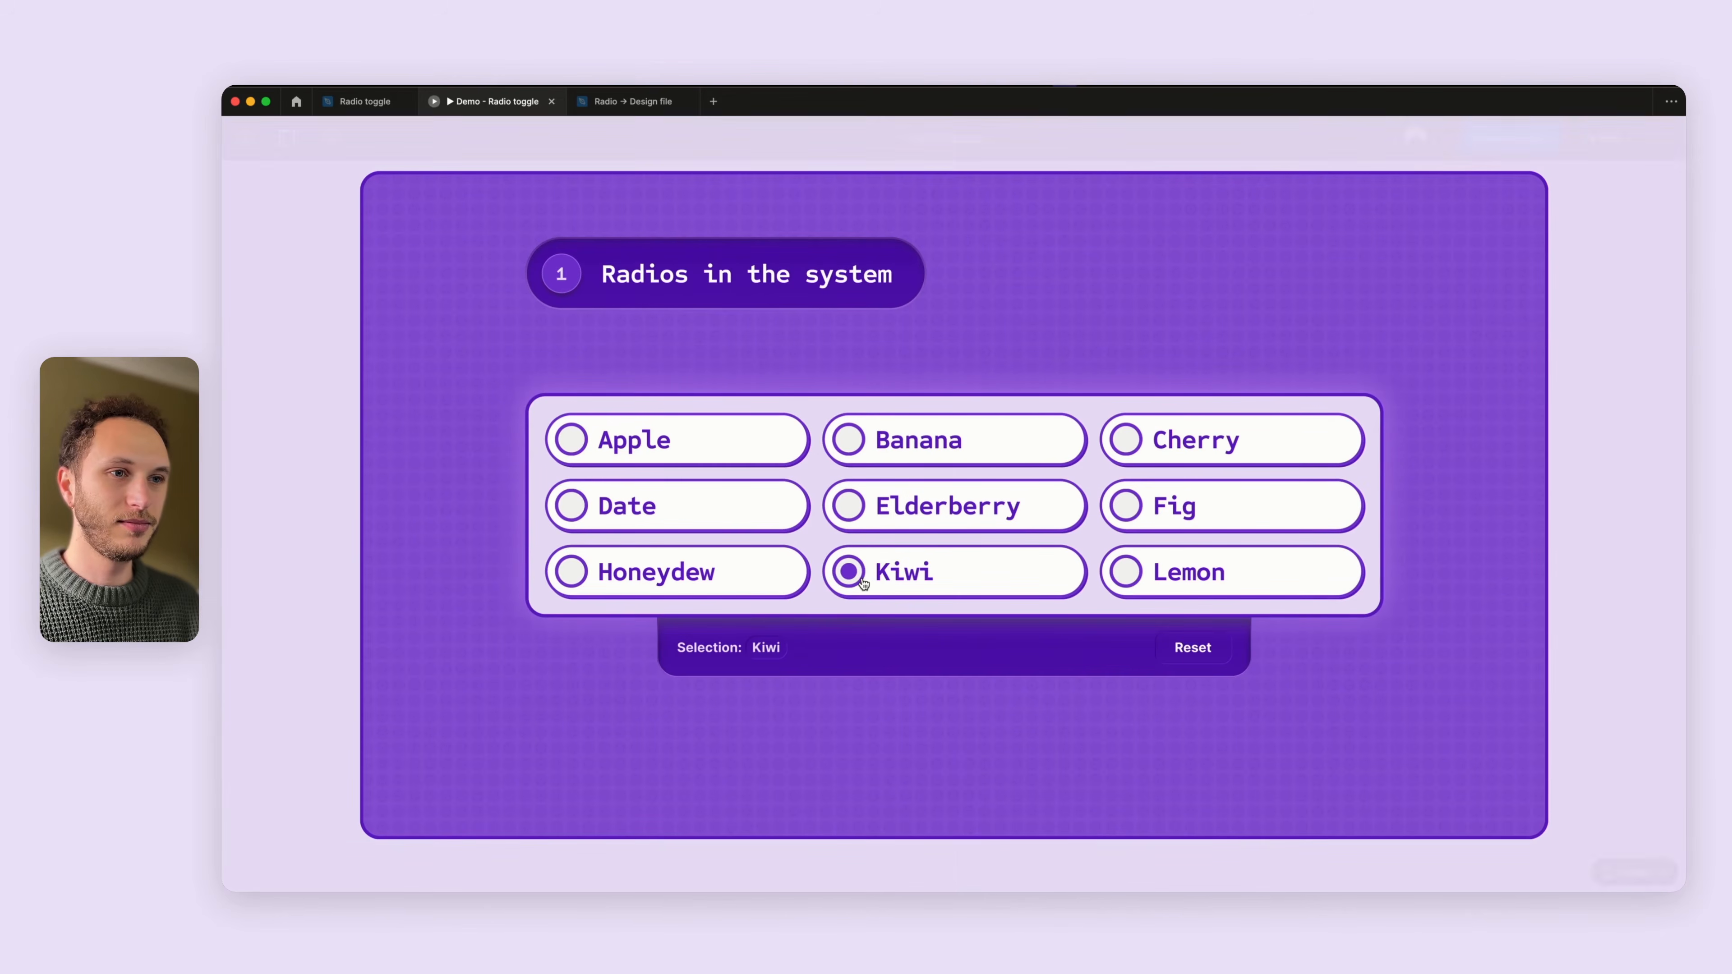
left_click(373, 103)
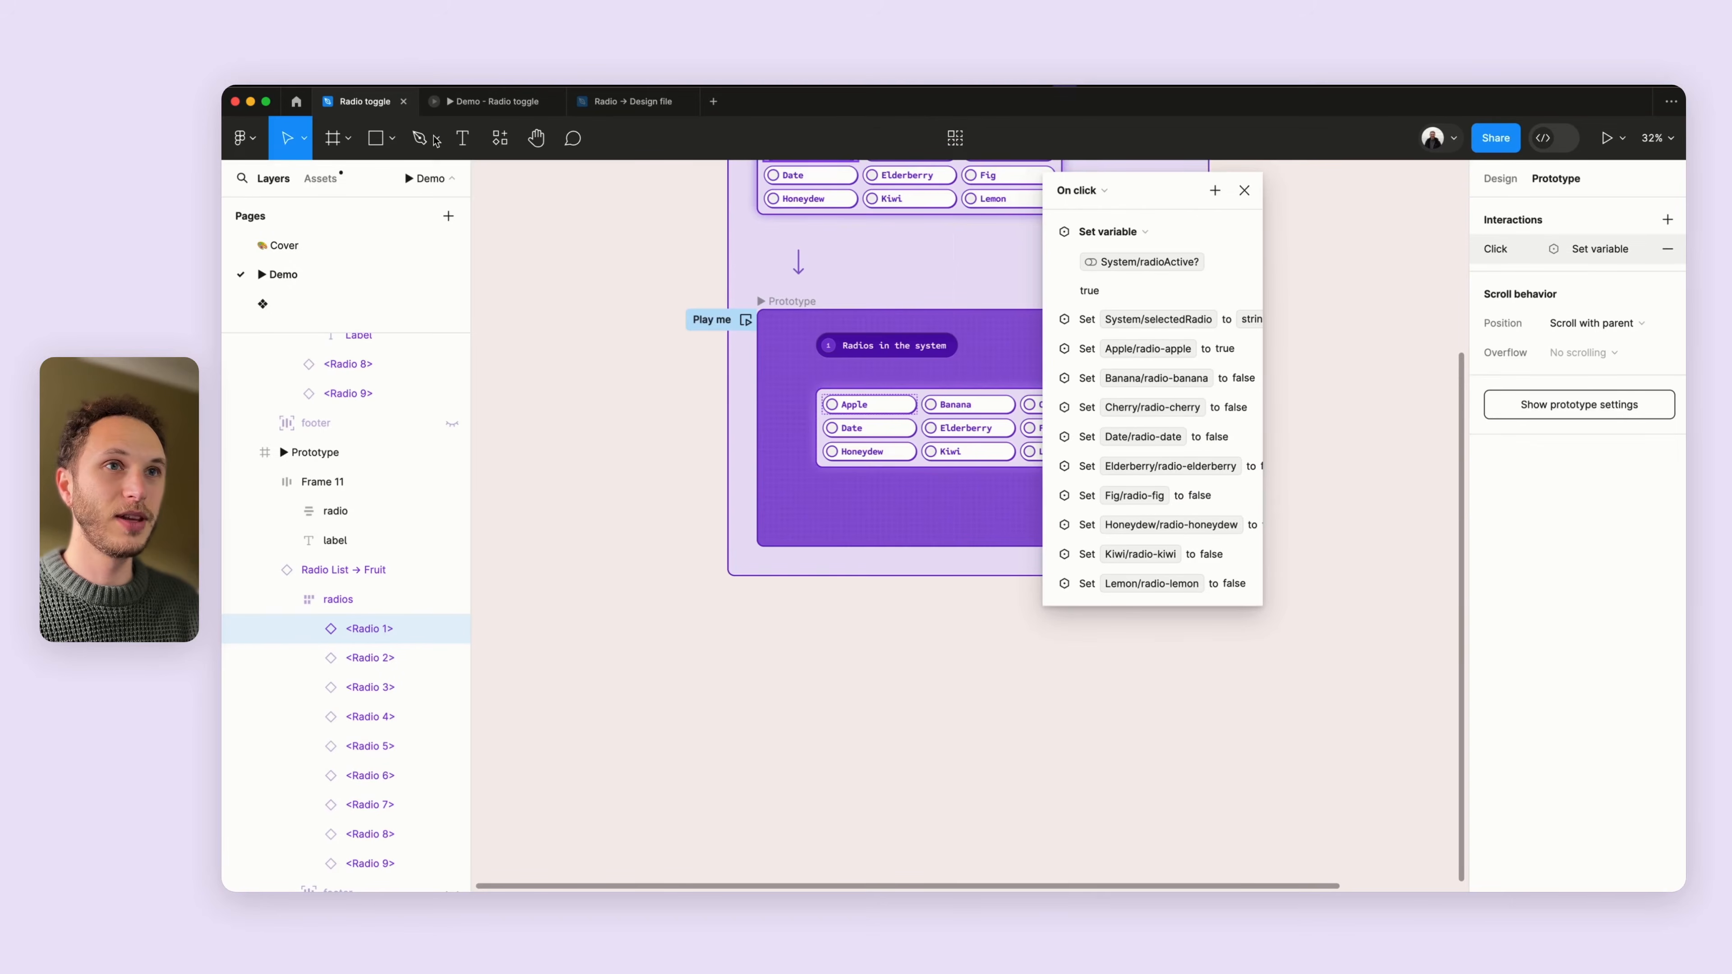
- Inspect the Apple radio's selectedRadio action, then select Apple in the running prototype and return
left_click(1045, 233)
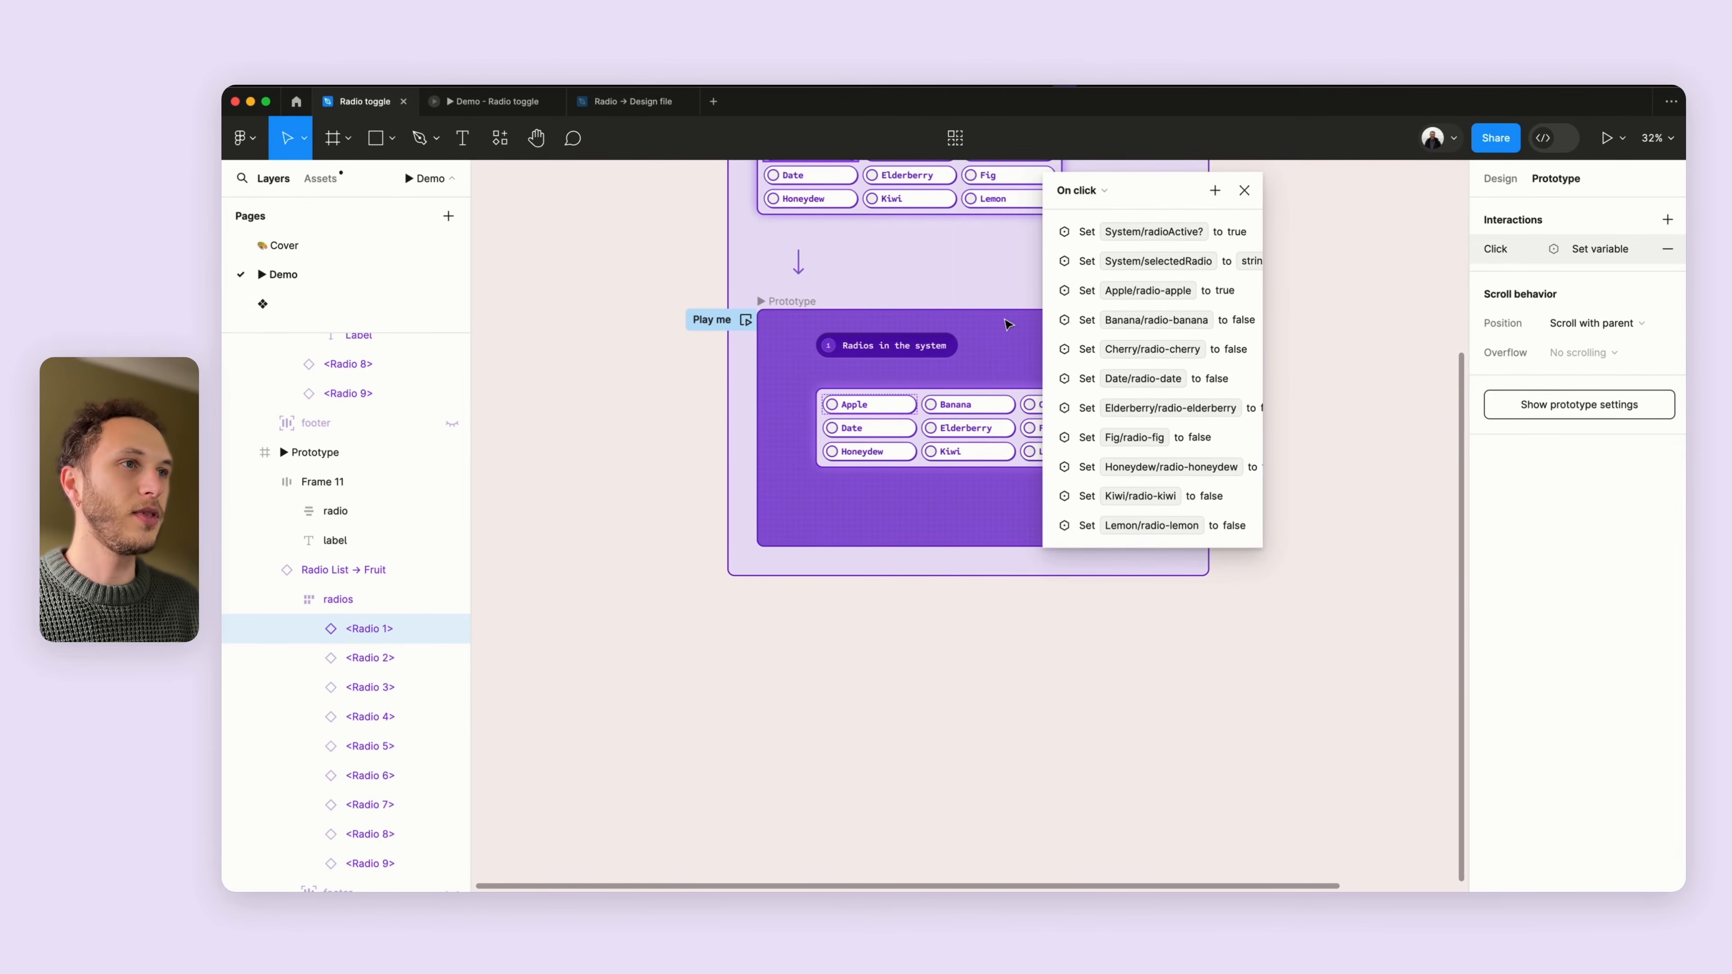
left_click(1050, 262)
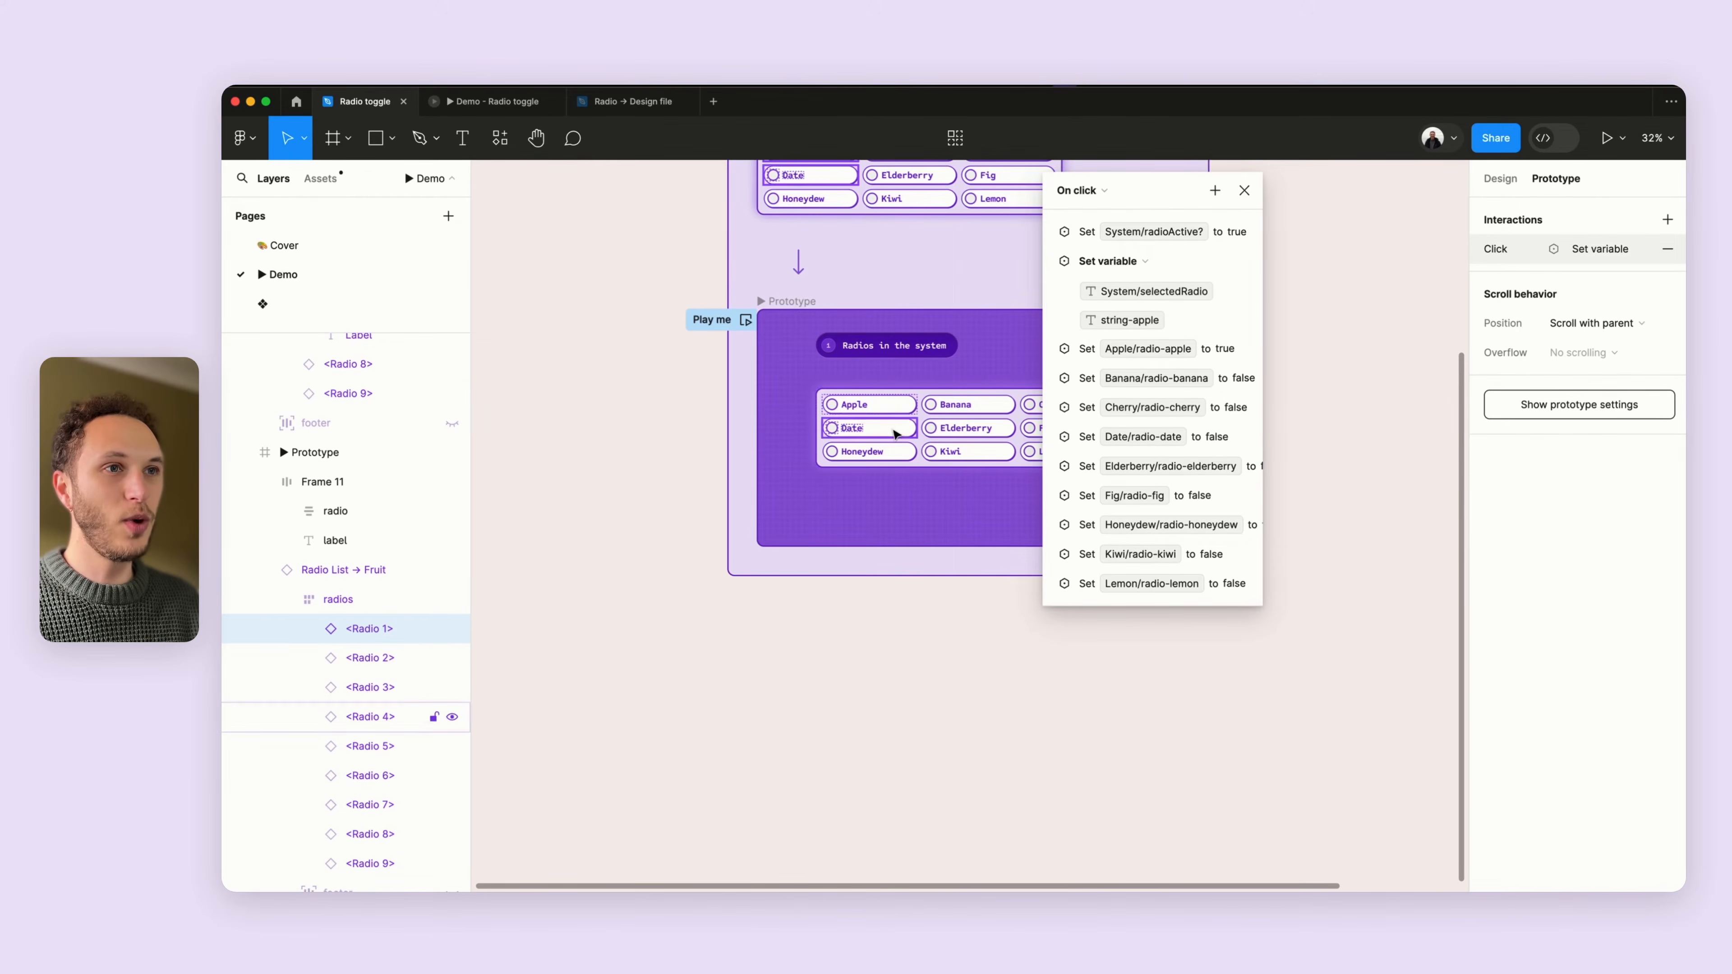
left_click(493, 104)
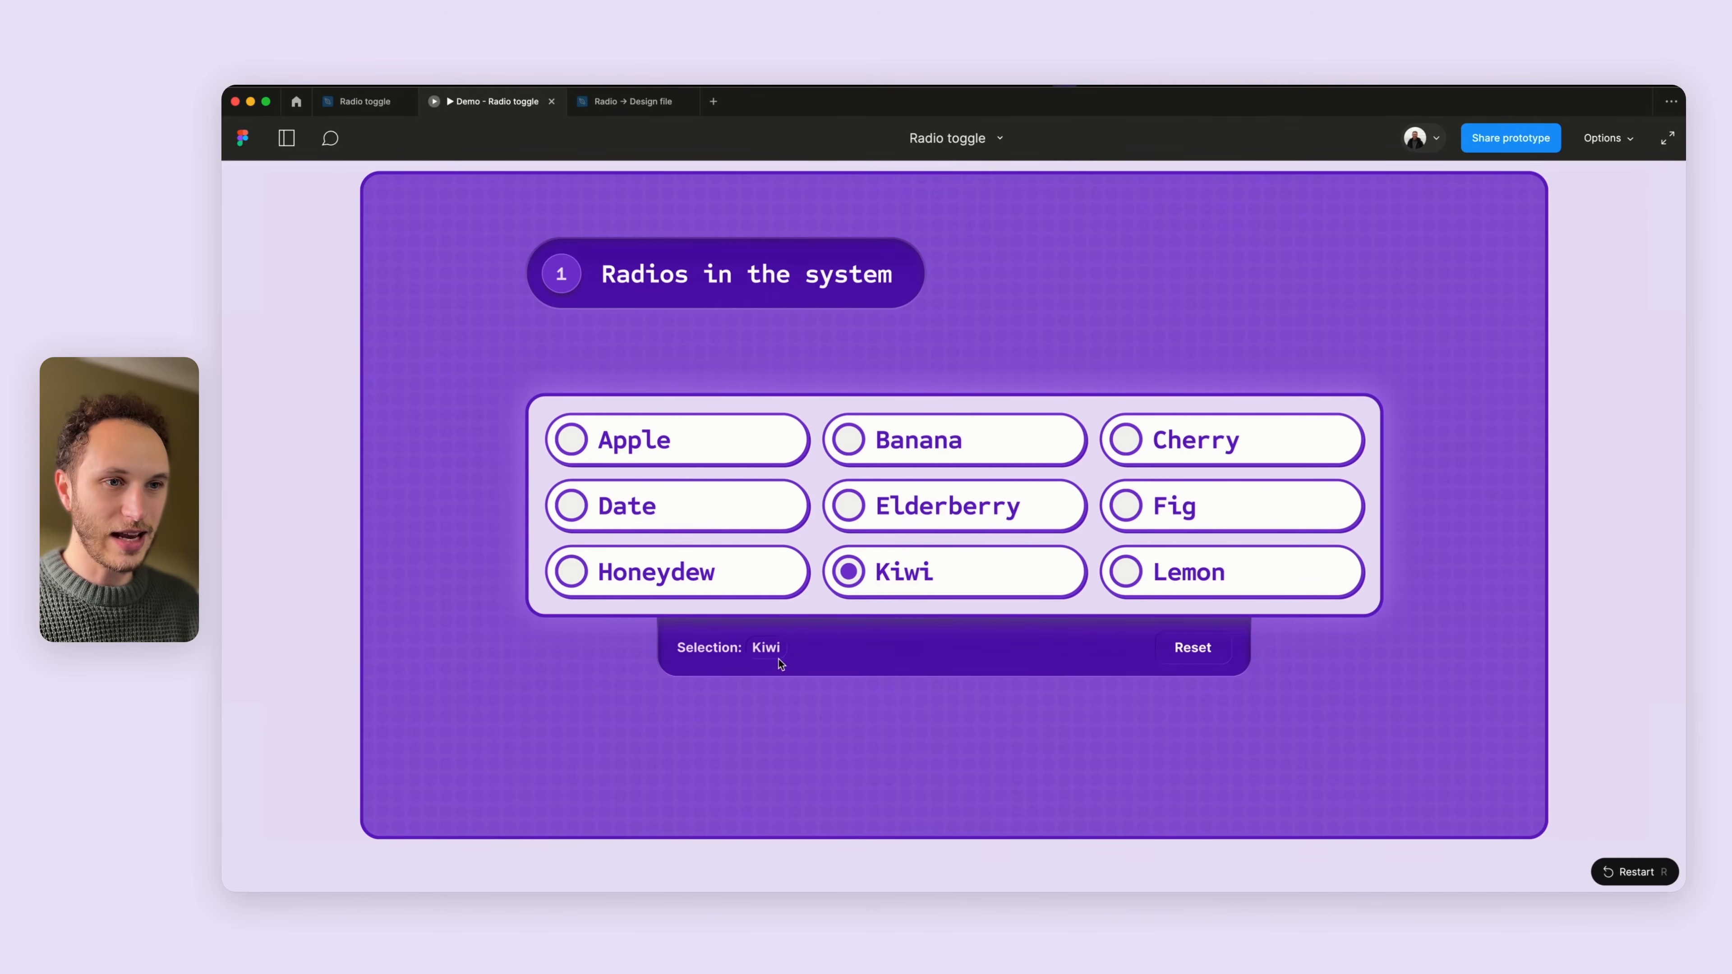
left_click(704, 445)
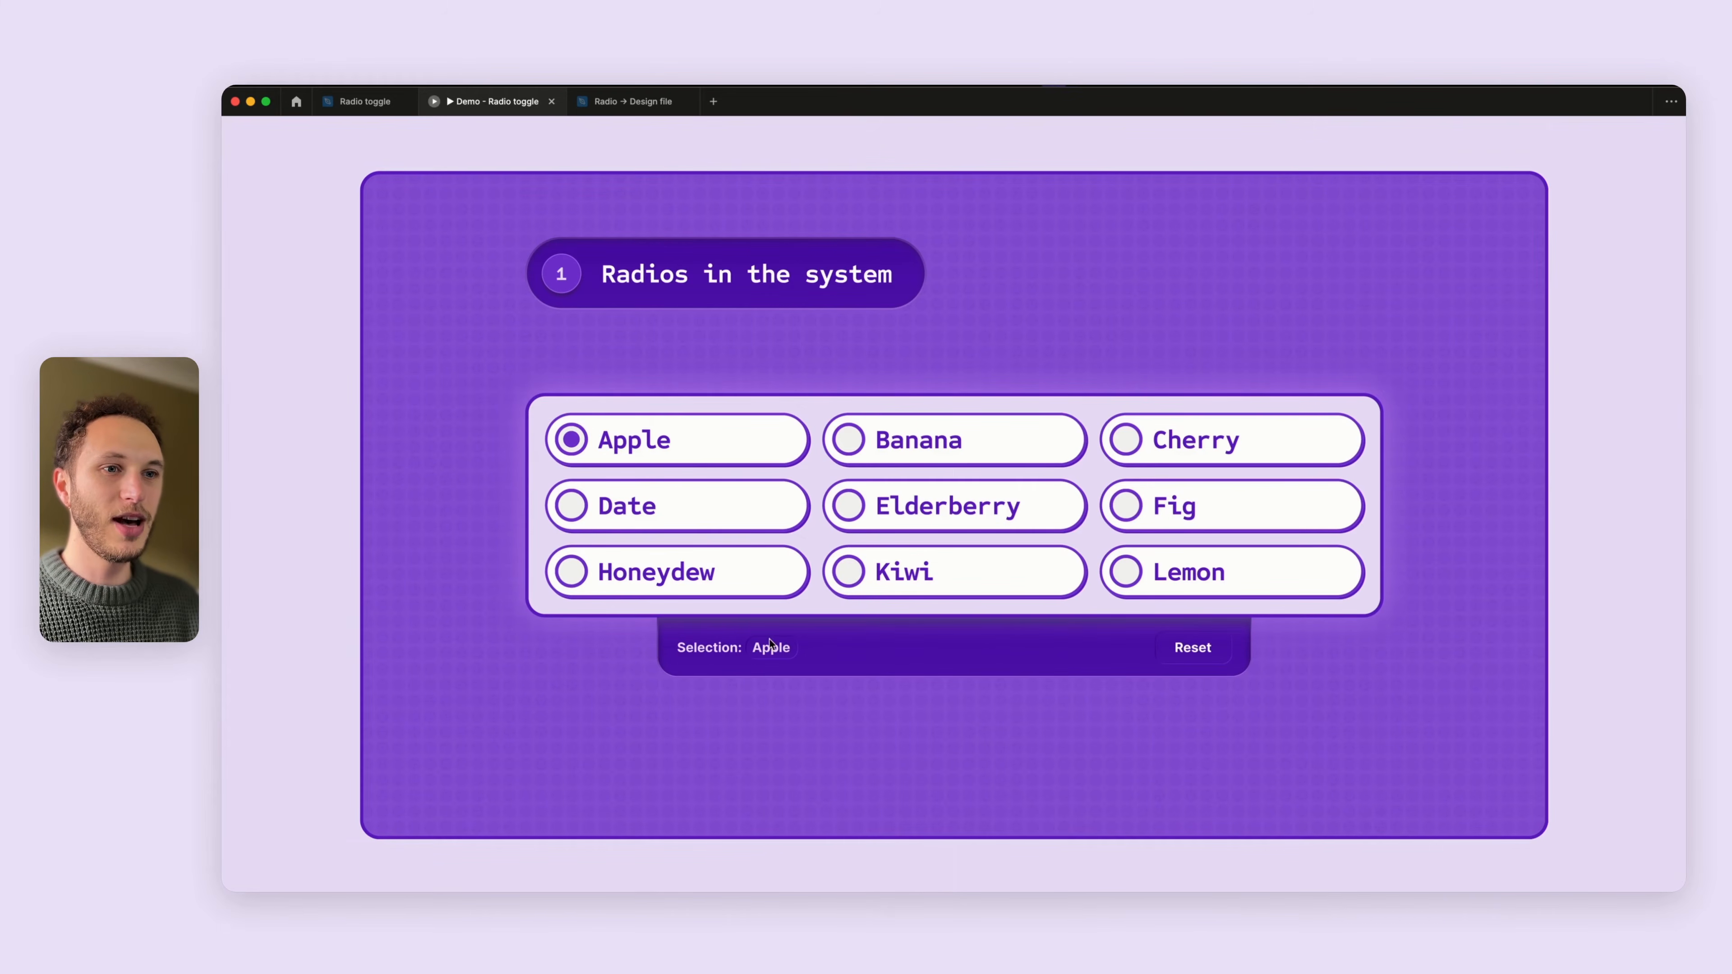
left_click(365, 101)
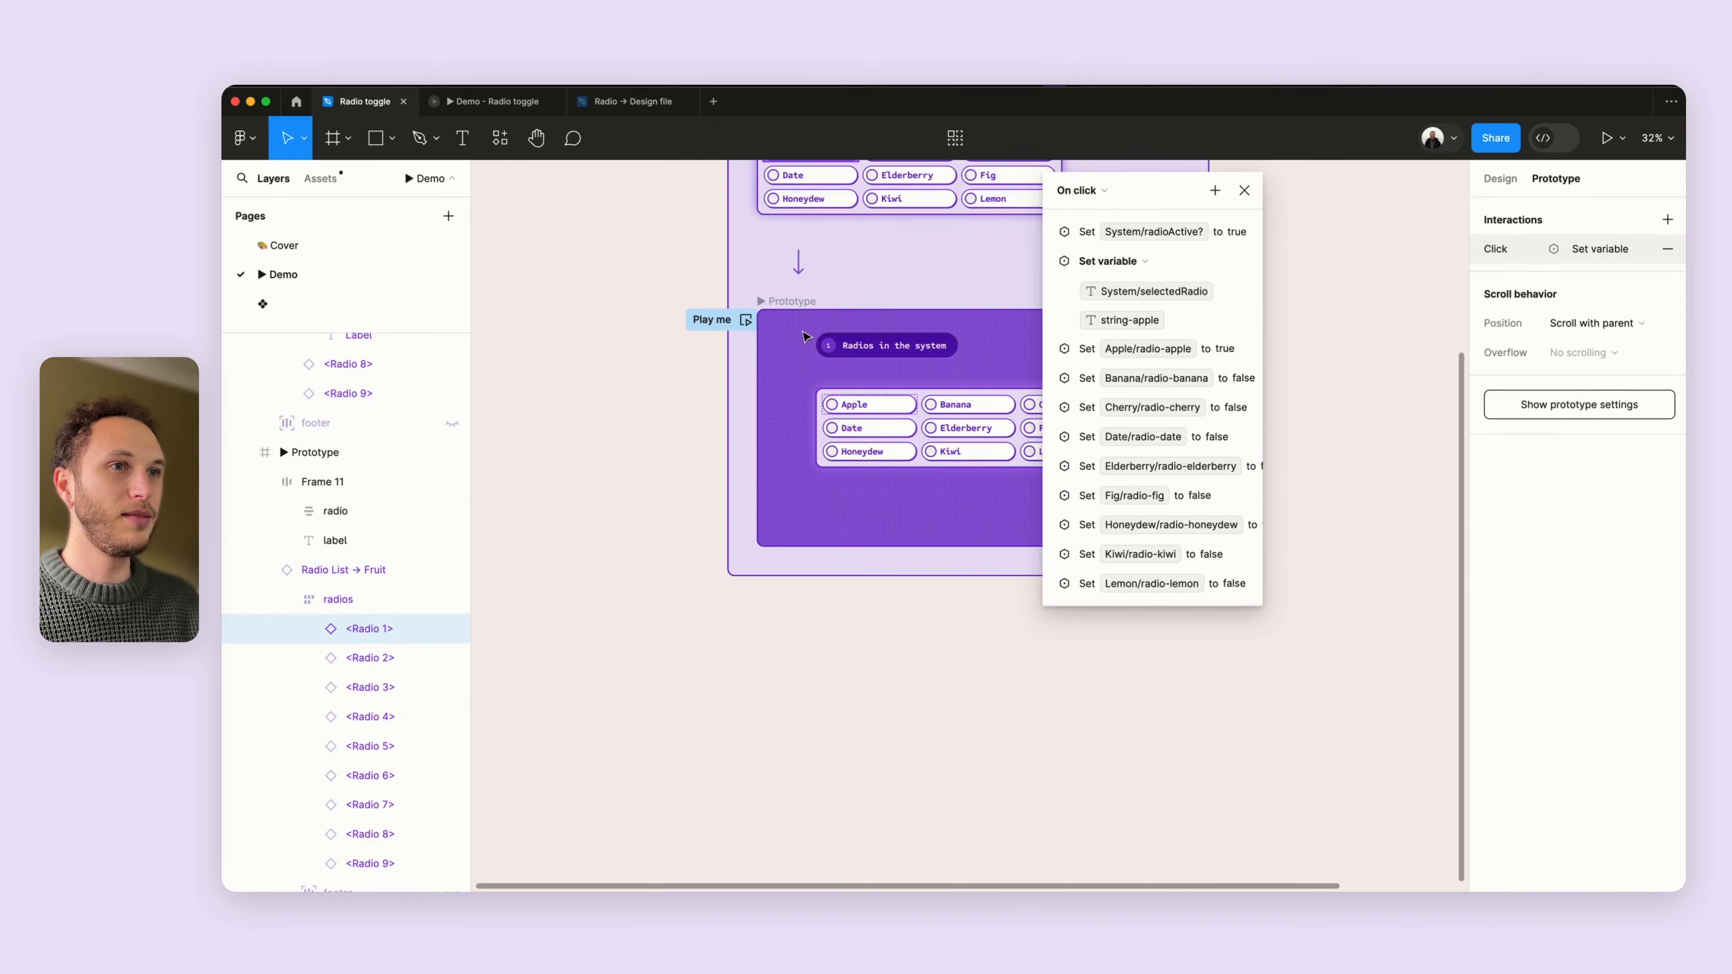
- Select the Banana radio and inspect its click interaction's selectedRadio action
left_click(996, 409)
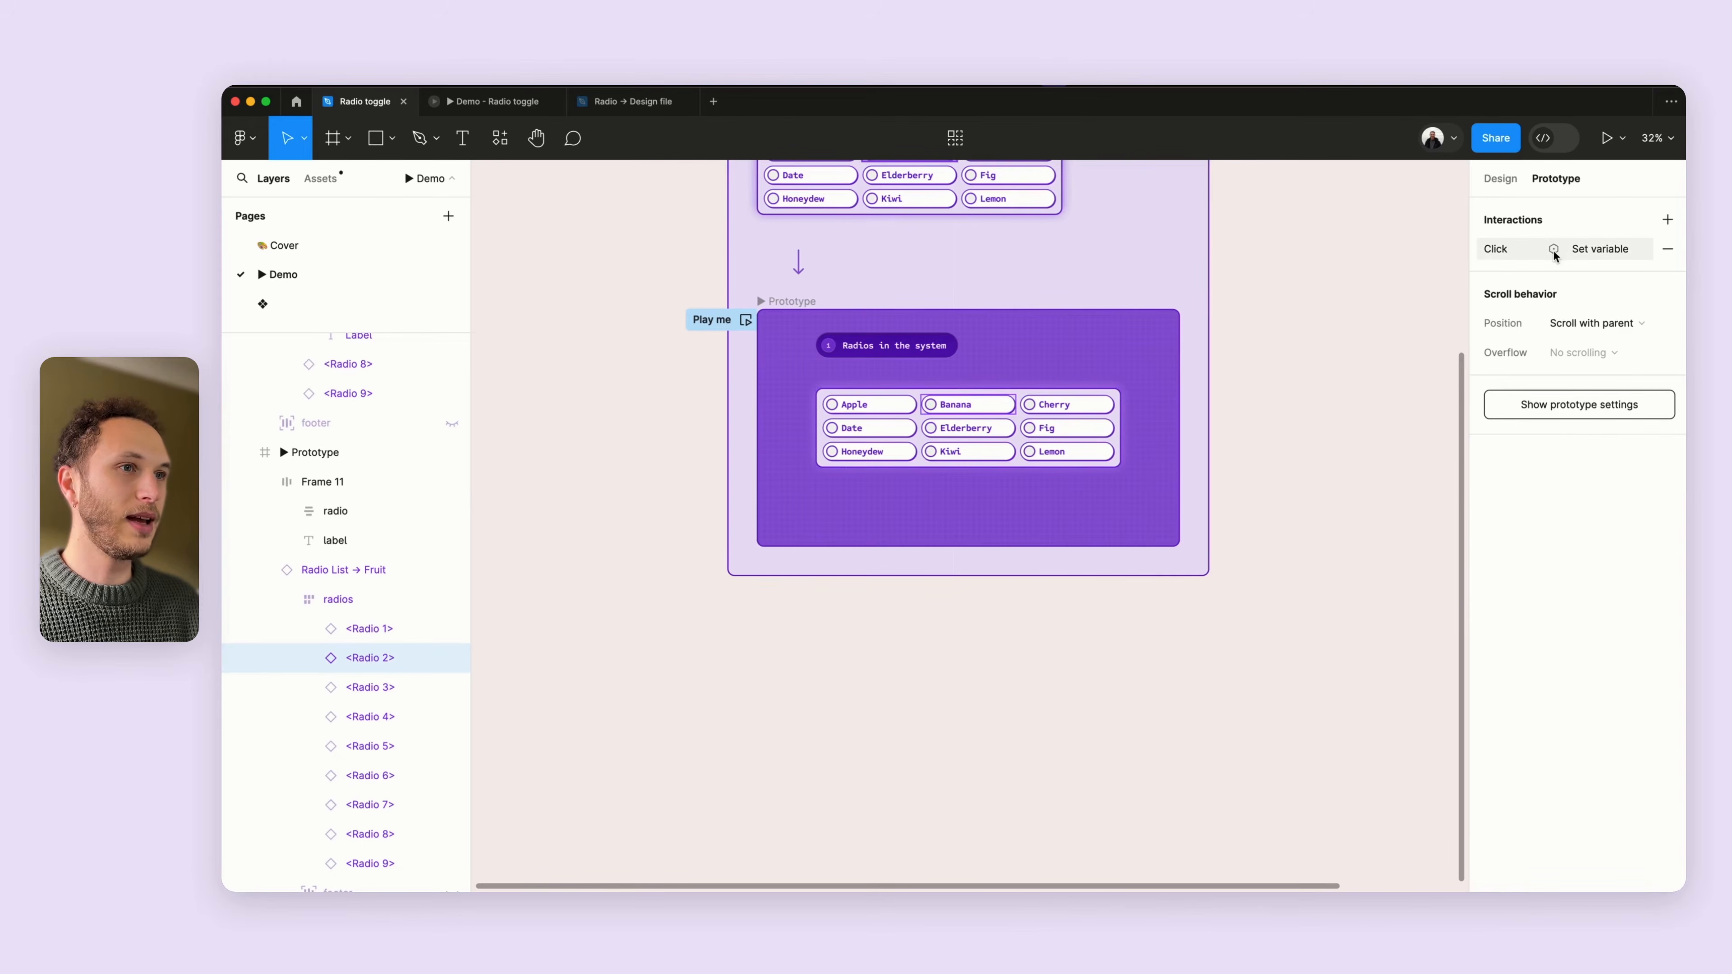
left_click(1611, 252)
left_click(1254, 326)
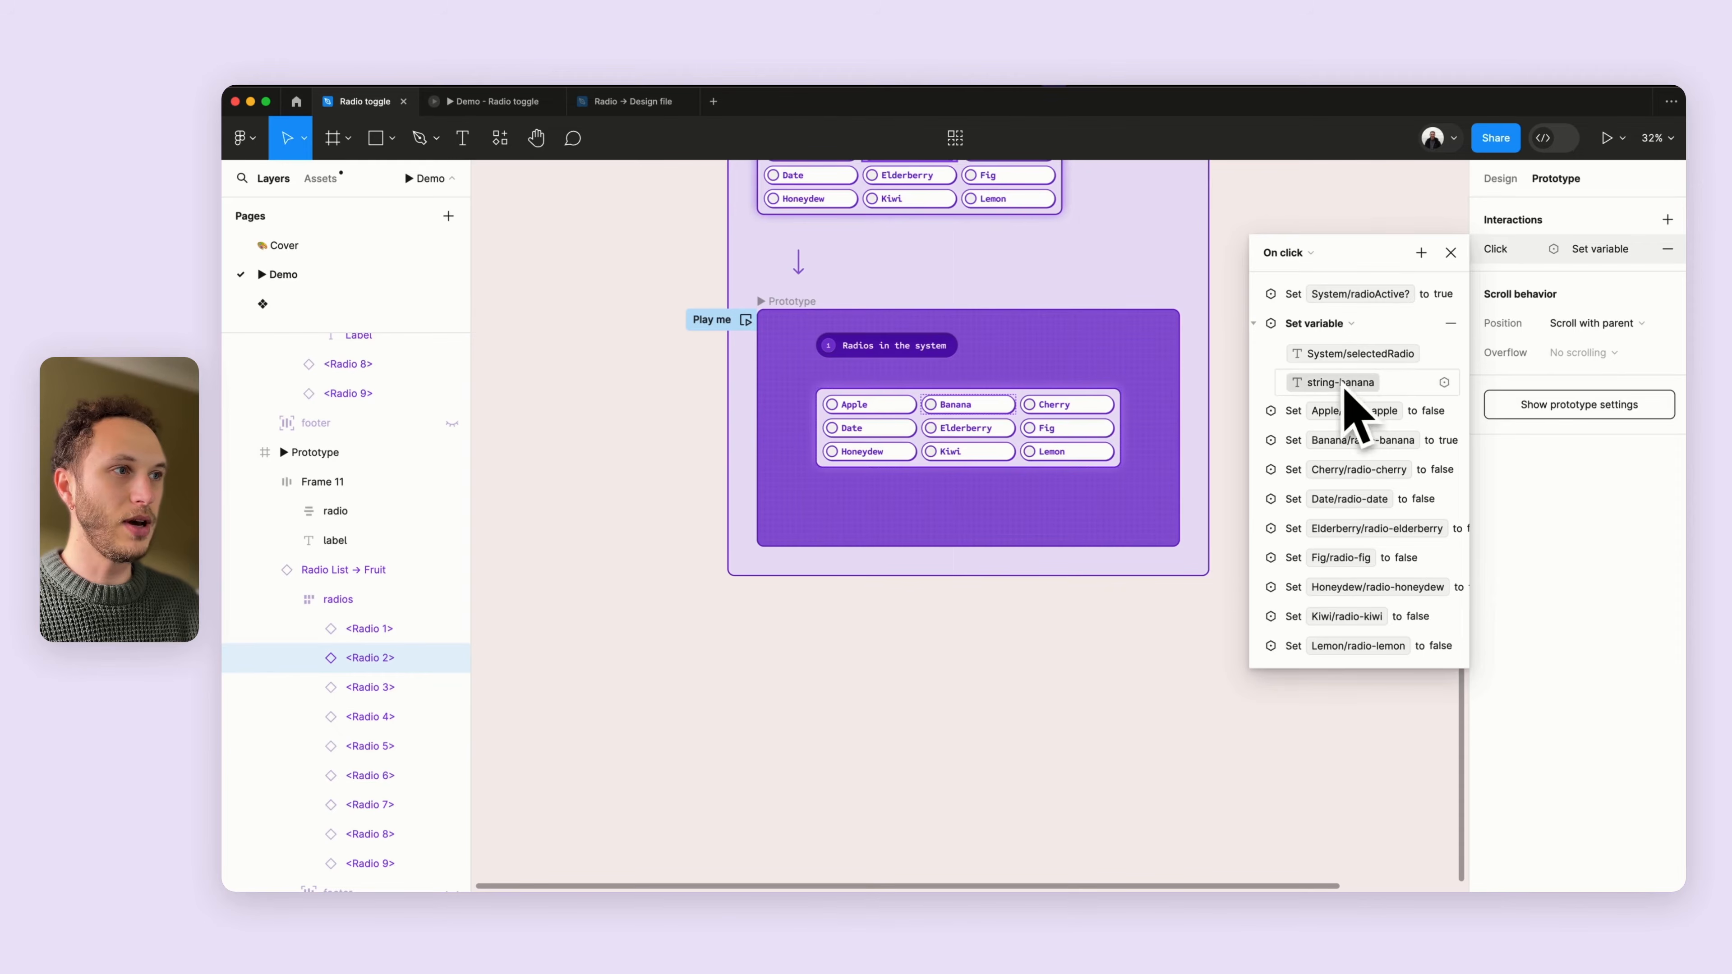
left_click(1254, 323)
- Select the Apple radio and step through its Set variable actions for Apple, Banana, Cherry, Date and Elderberry
left_click(850, 404)
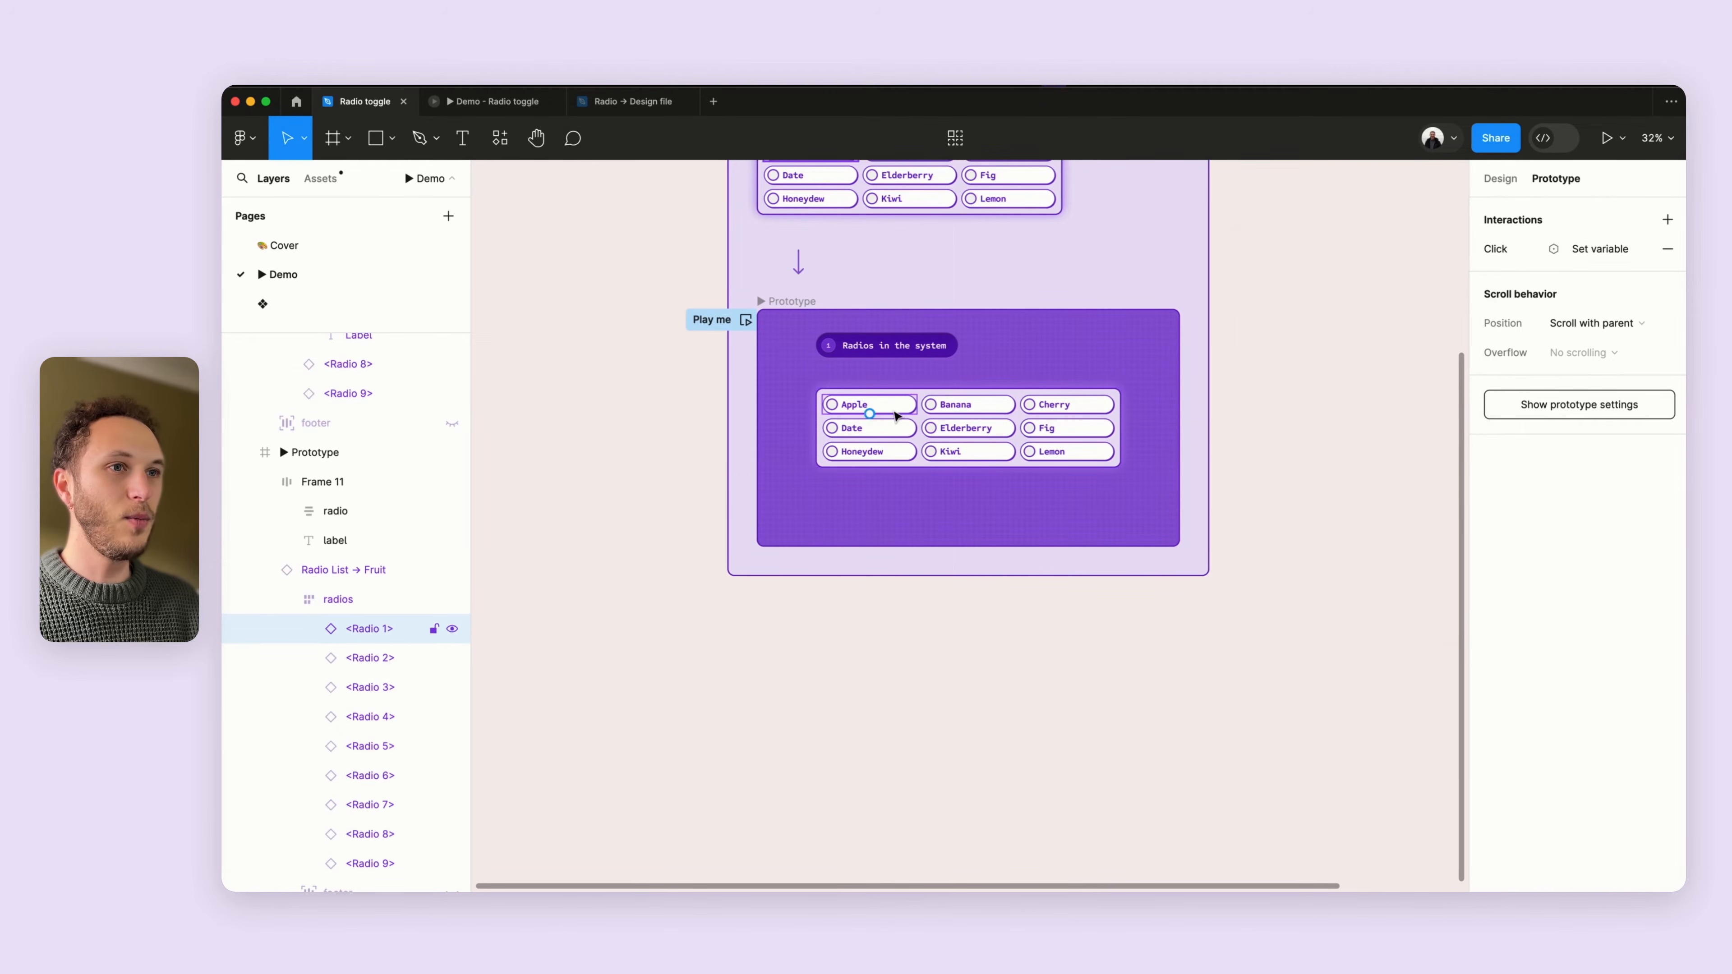
left_click(1504, 249)
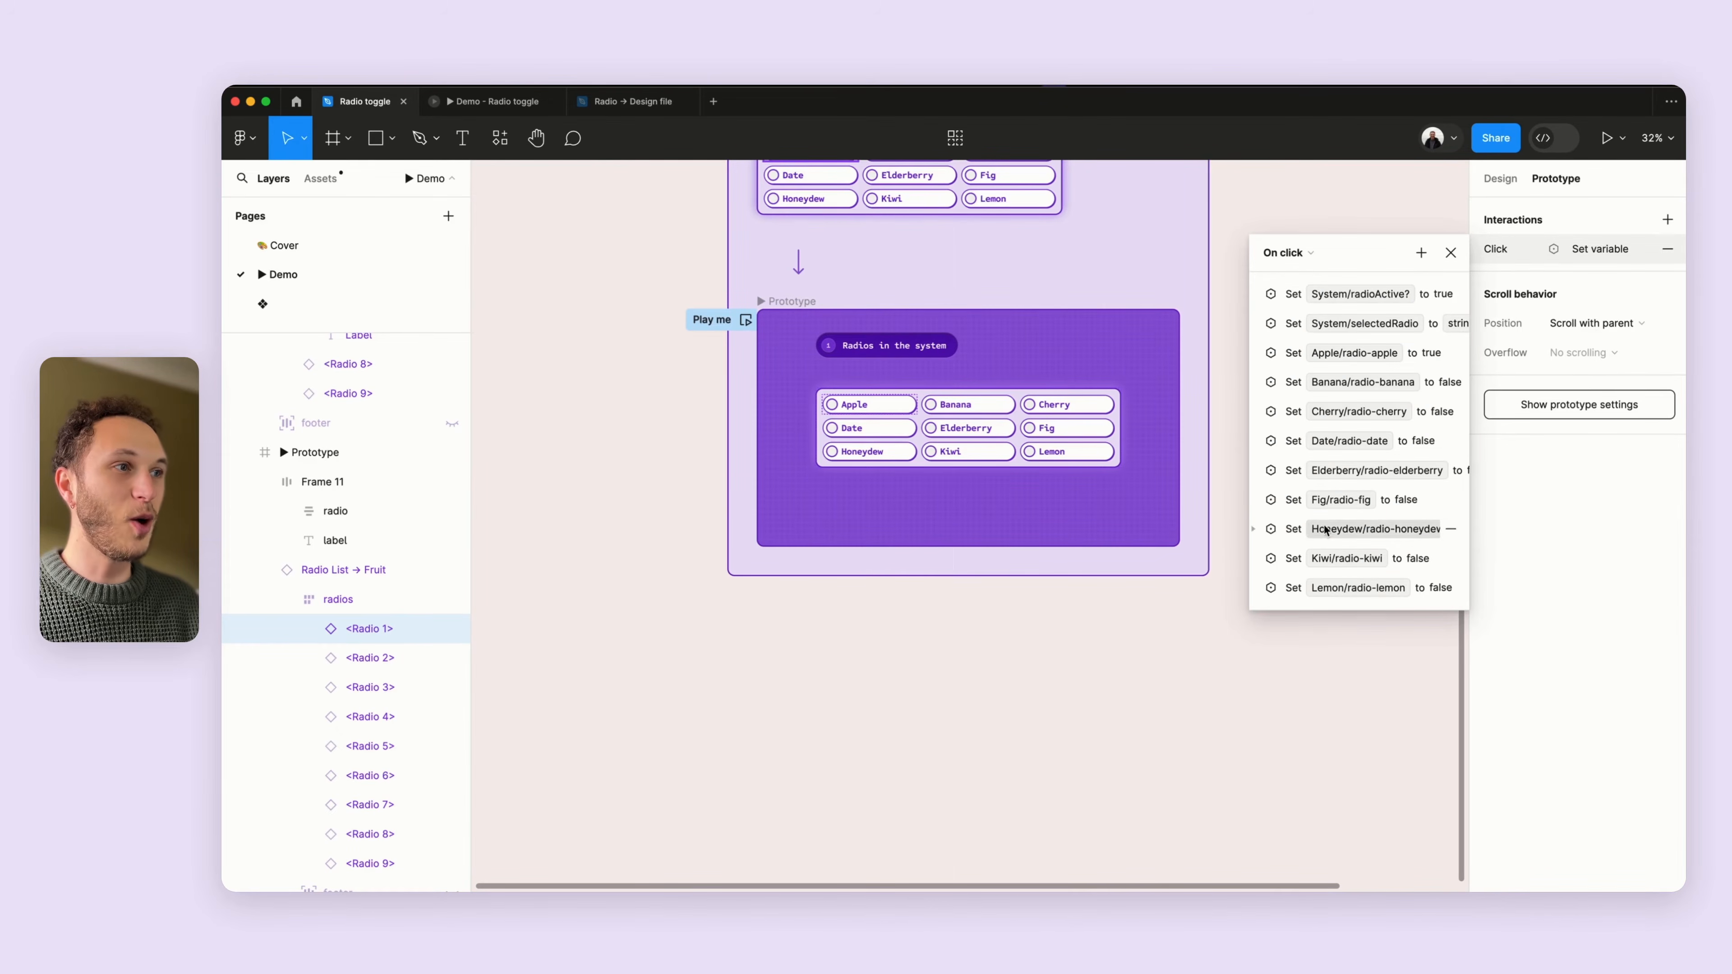
left_click(1261, 359)
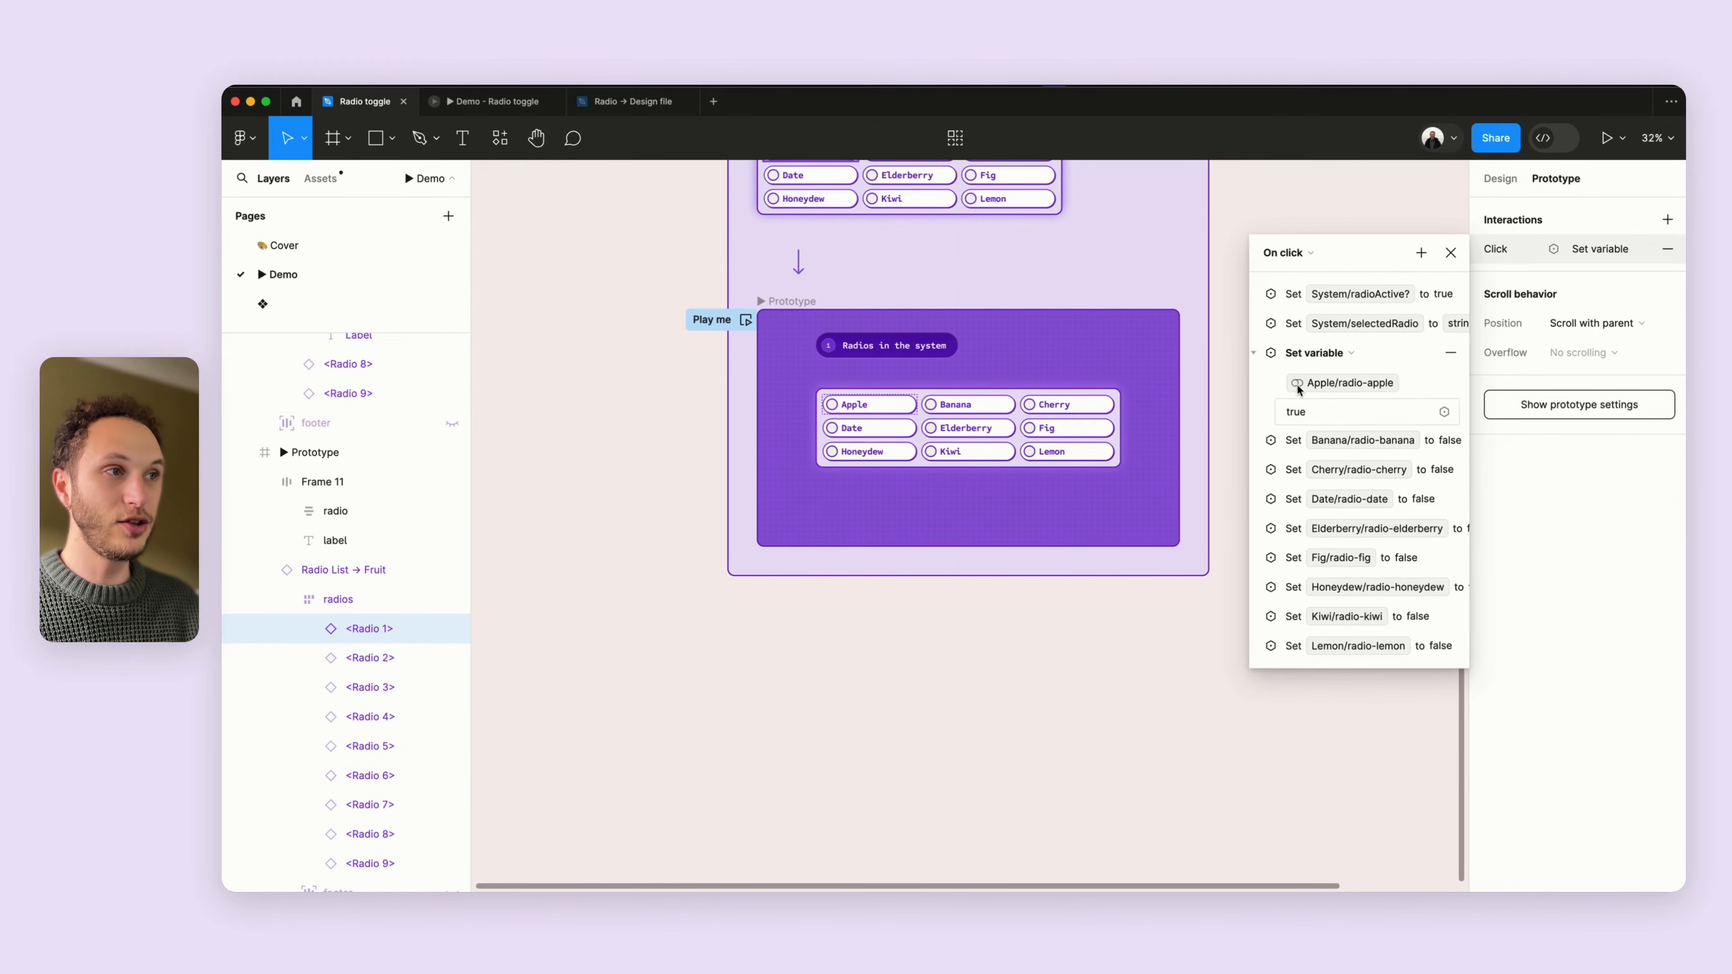
left_click(1255, 353)
left_click(1256, 384)
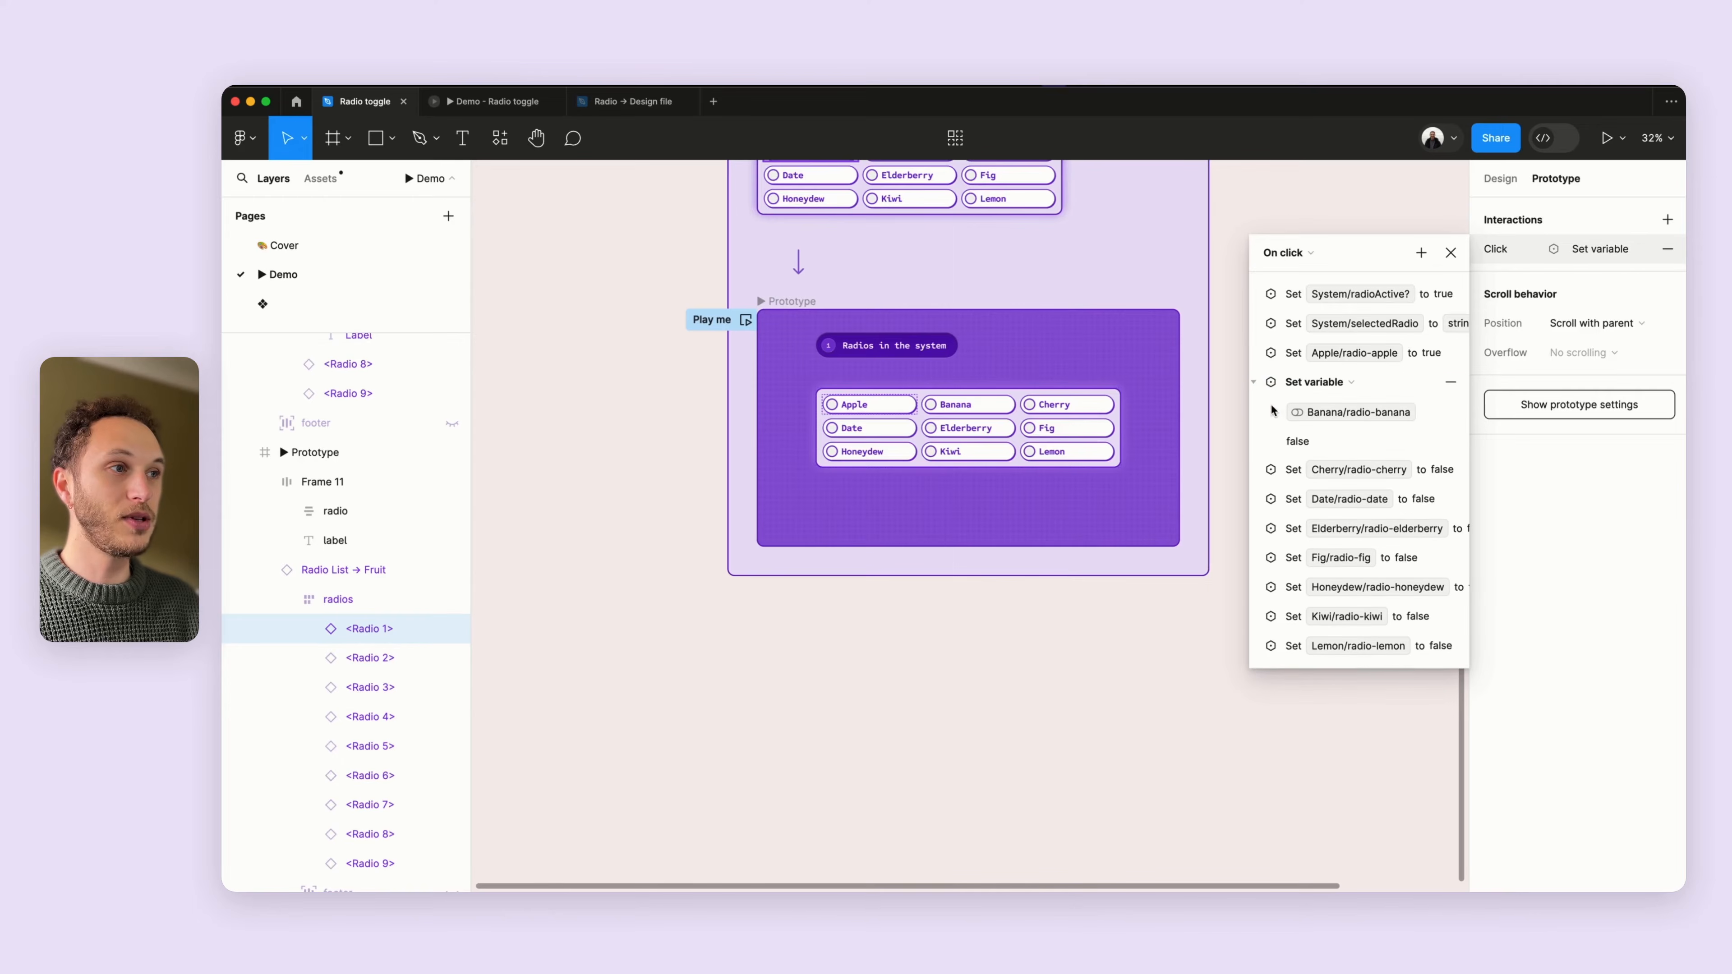
left_click(1254, 383)
left_click(1255, 412)
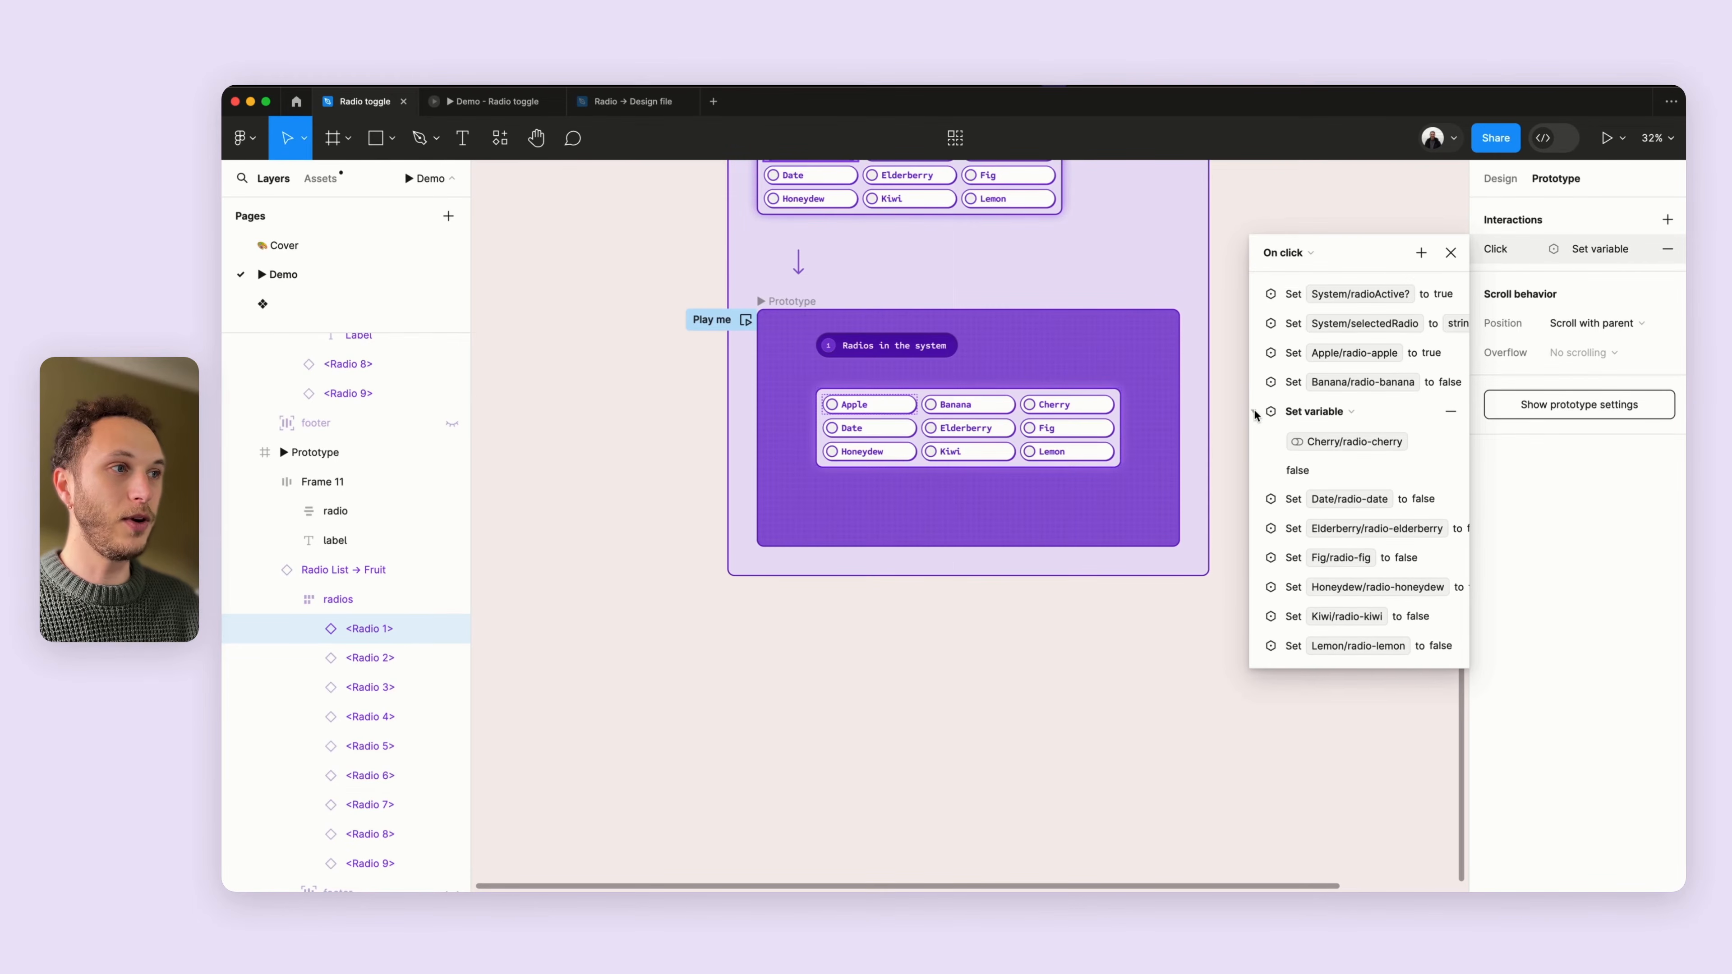
left_click(1255, 412)
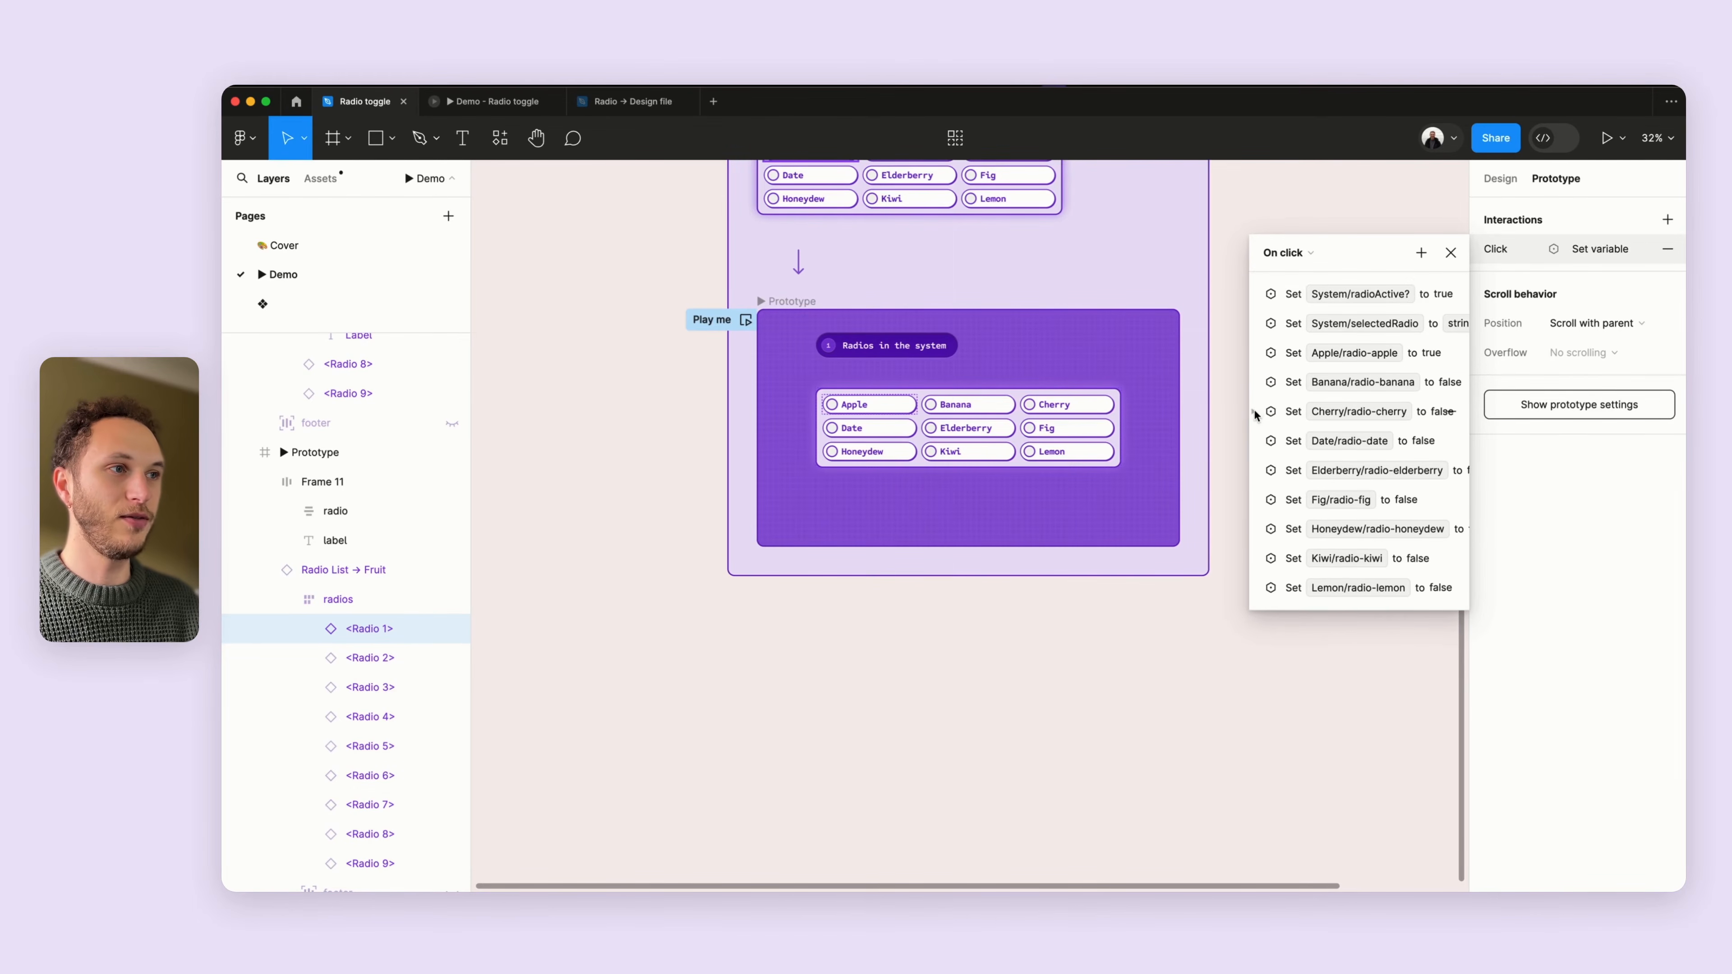
left_click(1254, 441)
left_click(1256, 441)
left_click(1255, 470)
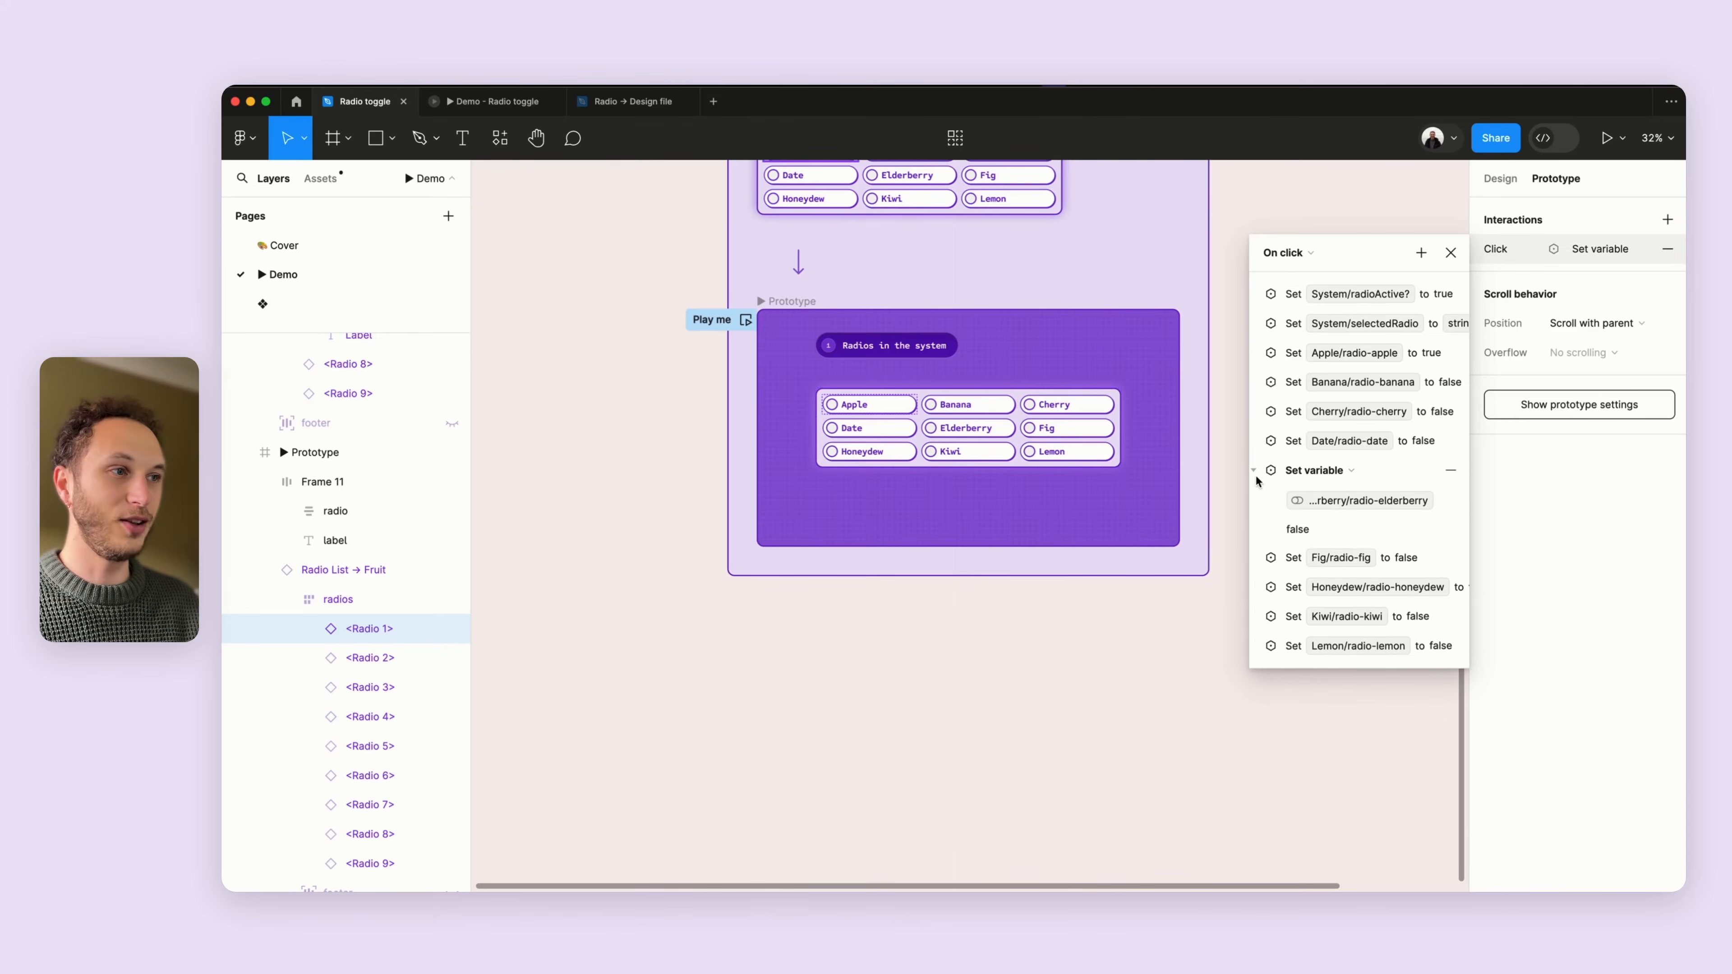
left_click(1254, 471)
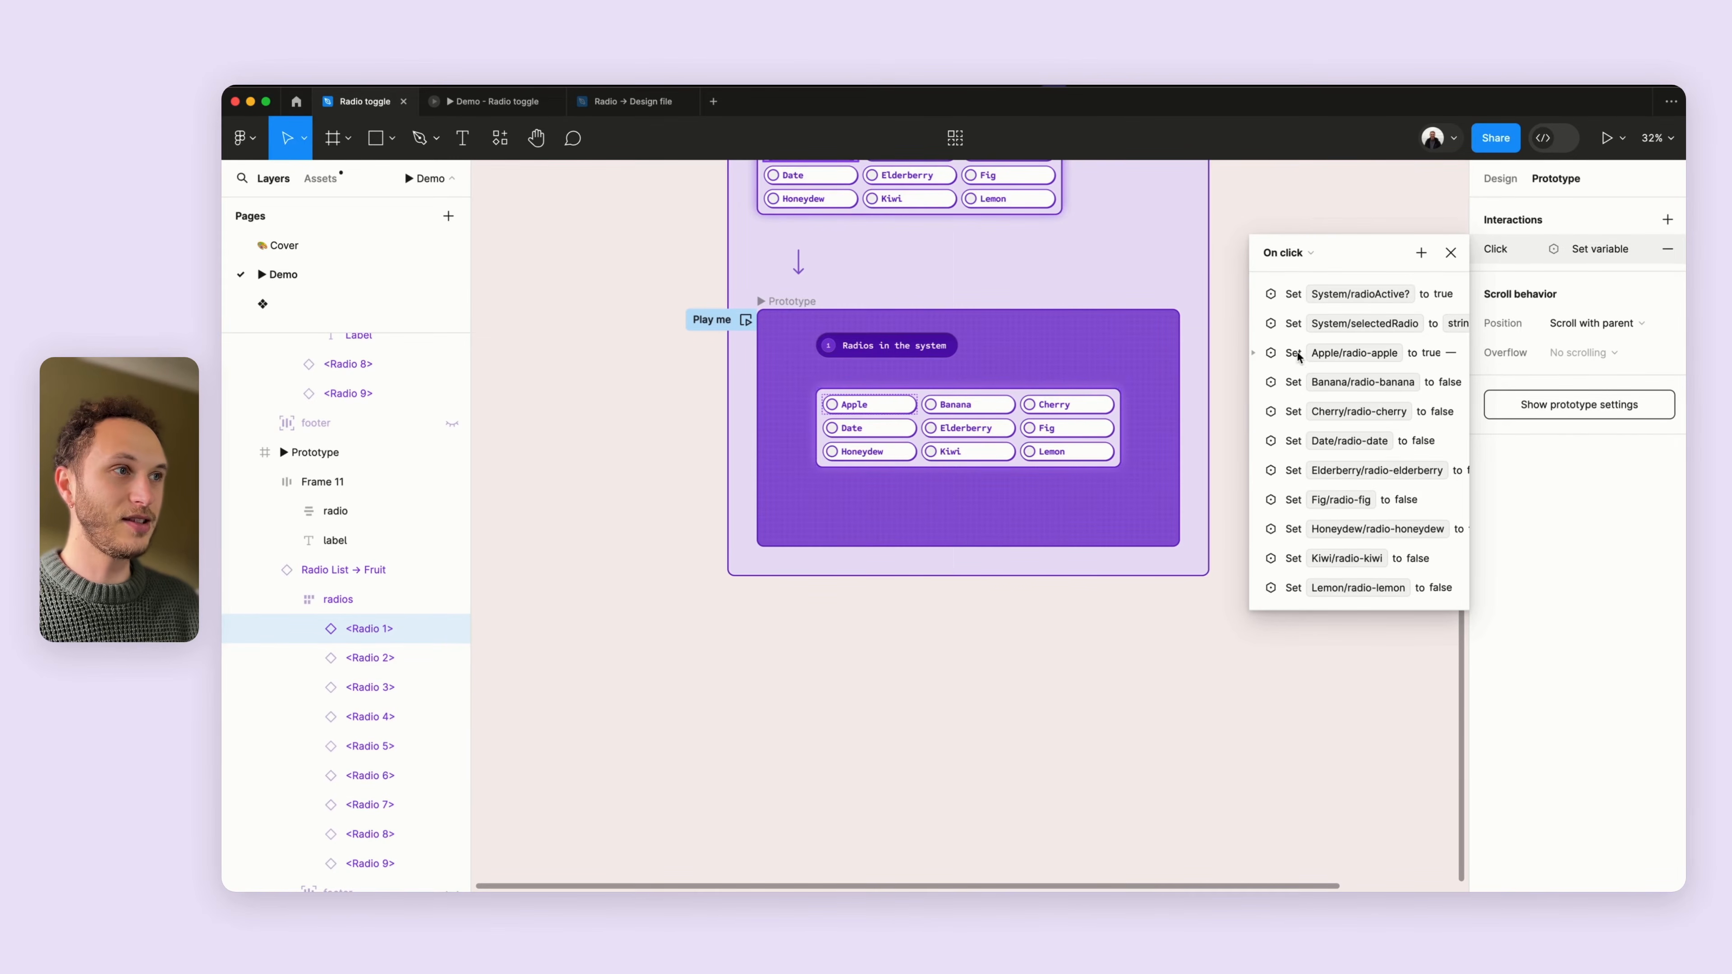
- Select the Elderberry radio and inspect its click interaction's Apple/radio-apple action
scroll(984, 433, "up", 5)
left_click(985, 430)
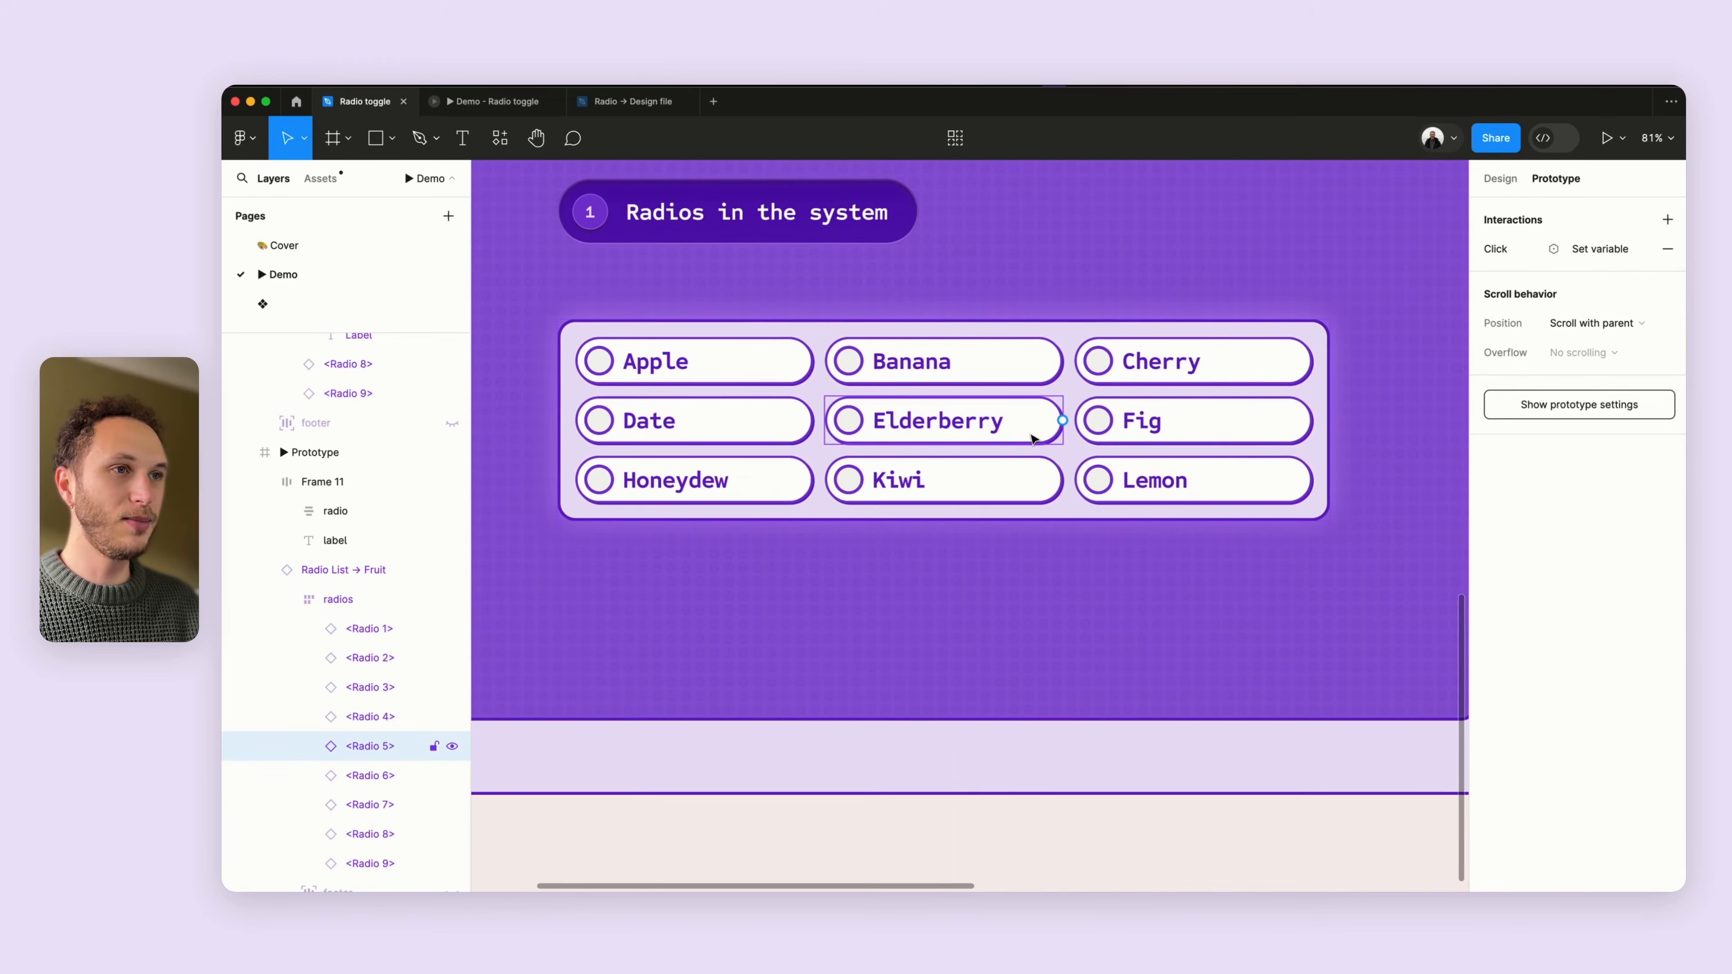
left_click(1501, 248)
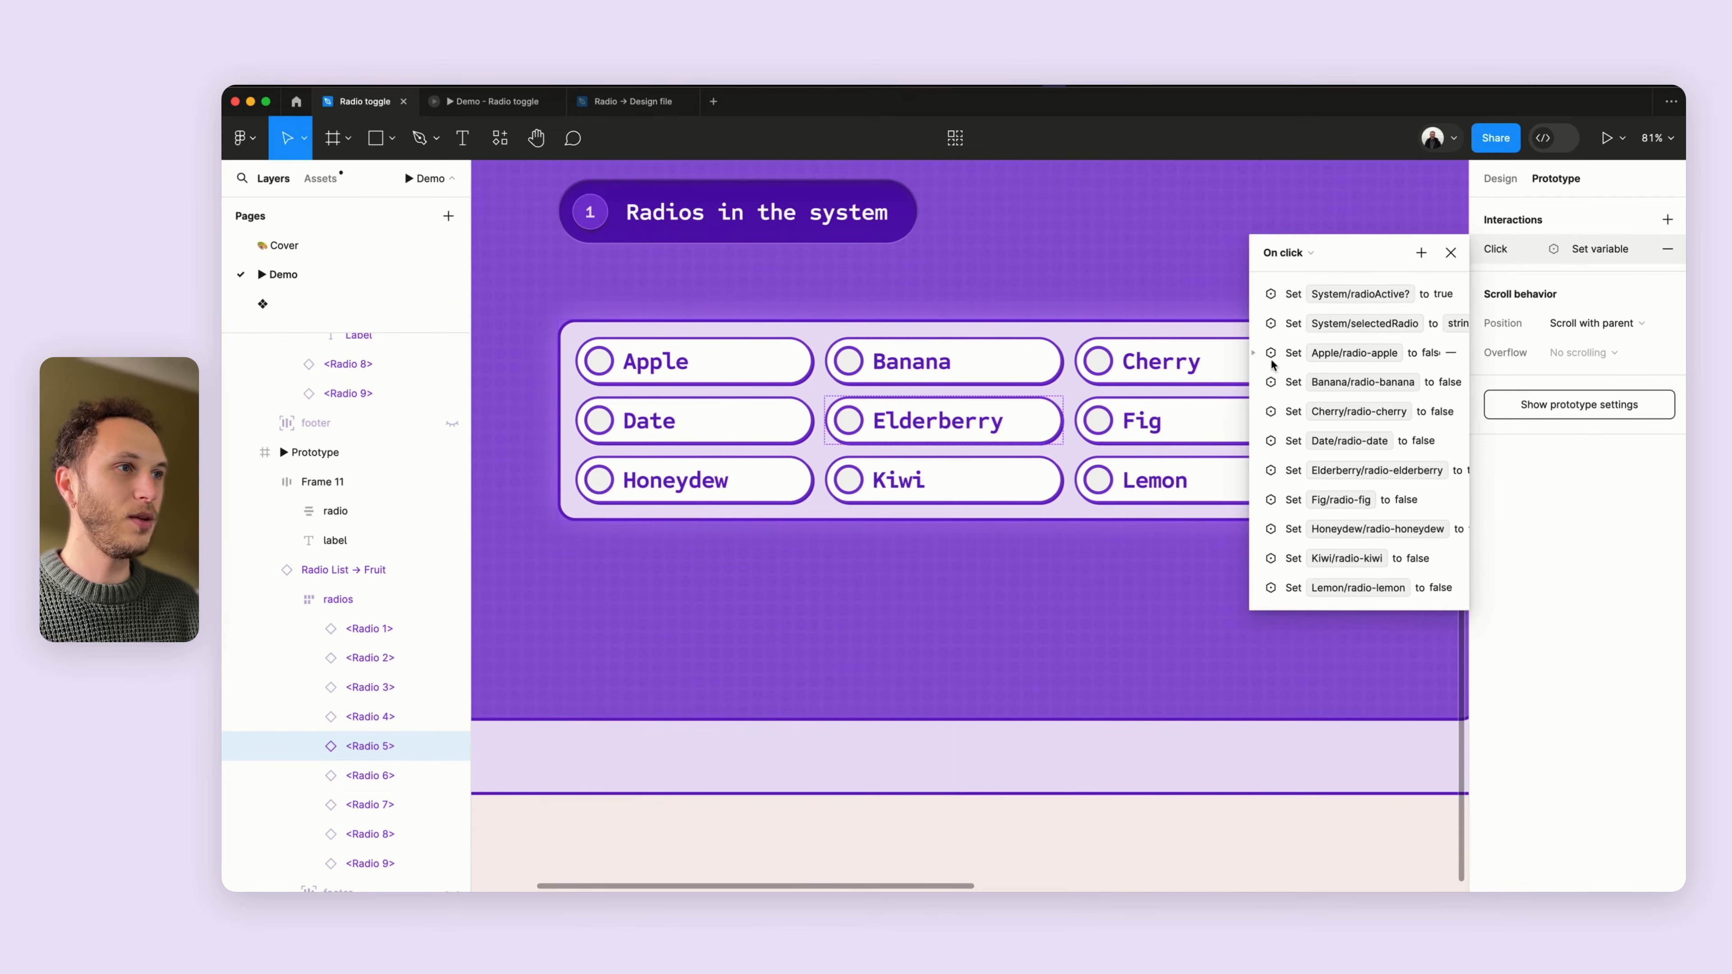
left_click(1252, 358)
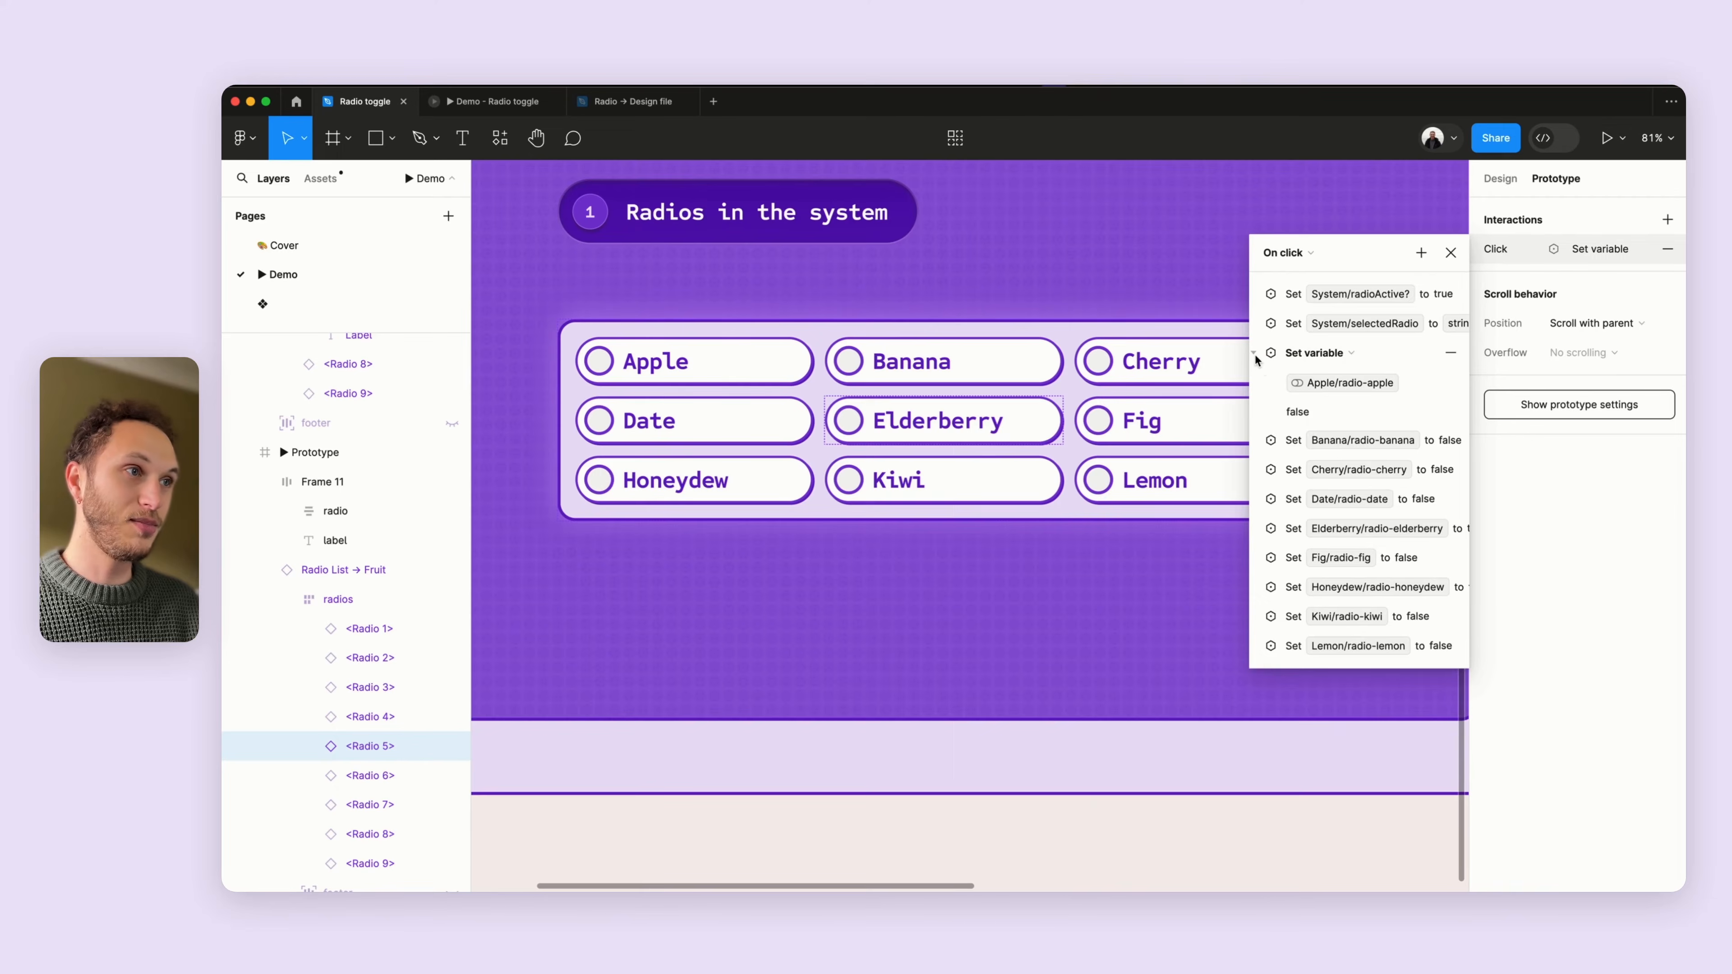
left_click(1254, 355)
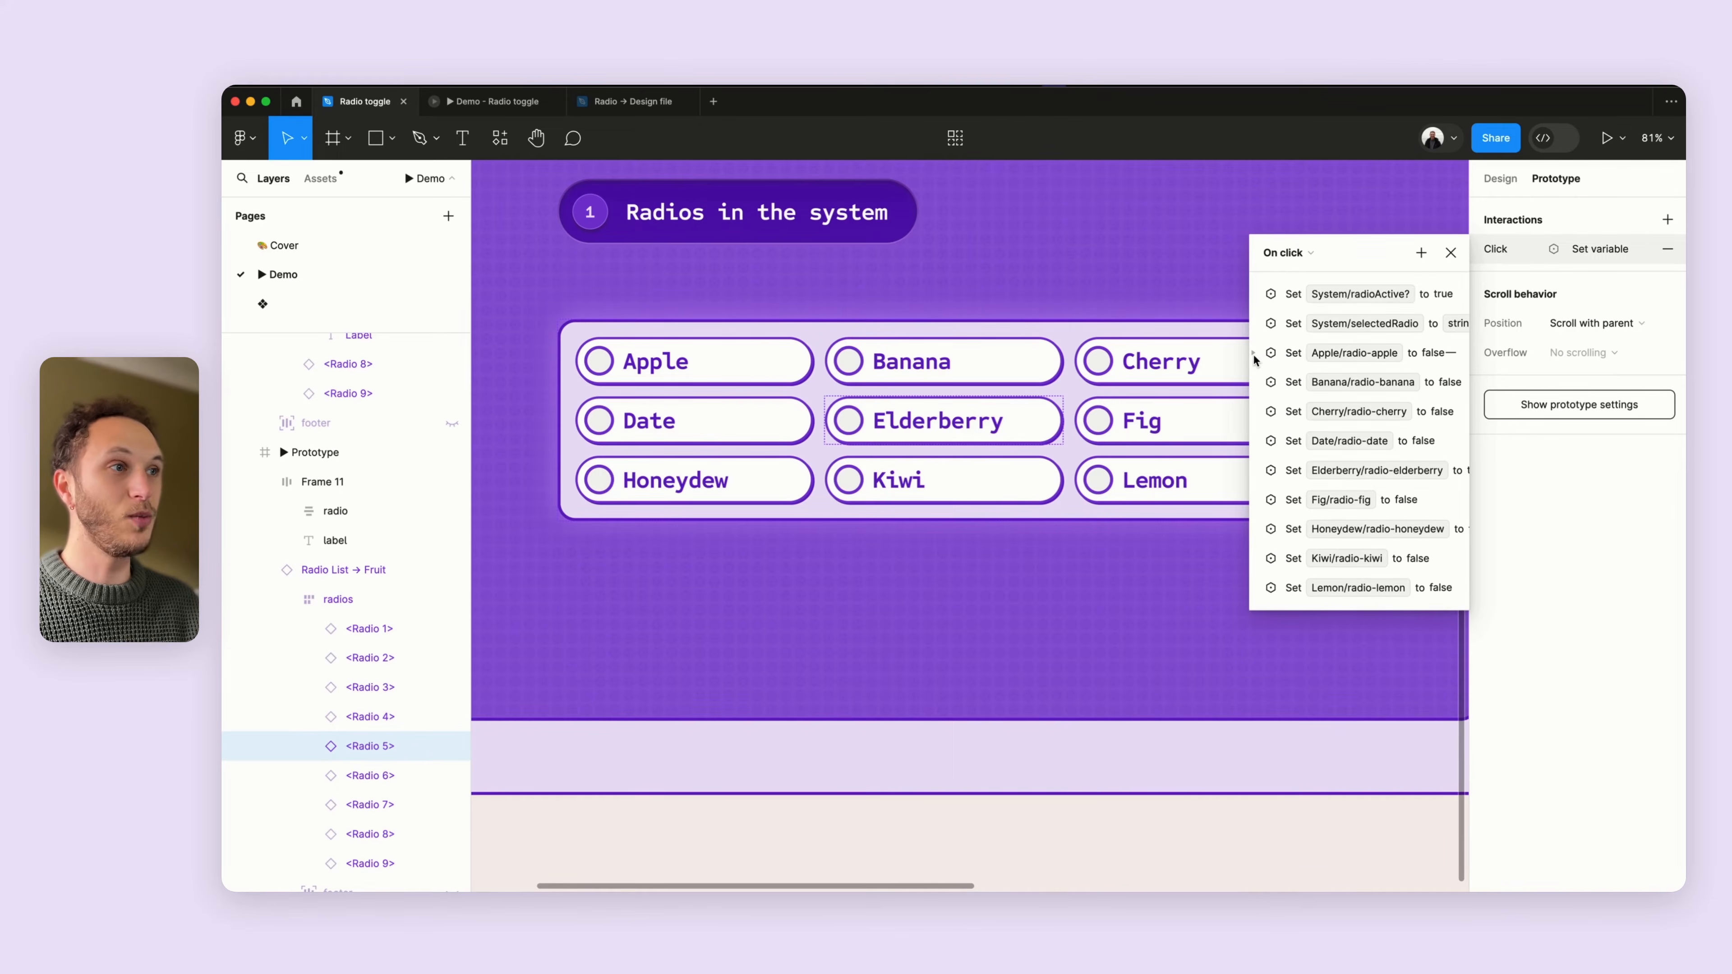
- Select the Lemon radio and inspect its click interaction's selectedRadio action, then close the interaction panel
left_click(1254, 470)
left_click(1254, 471)
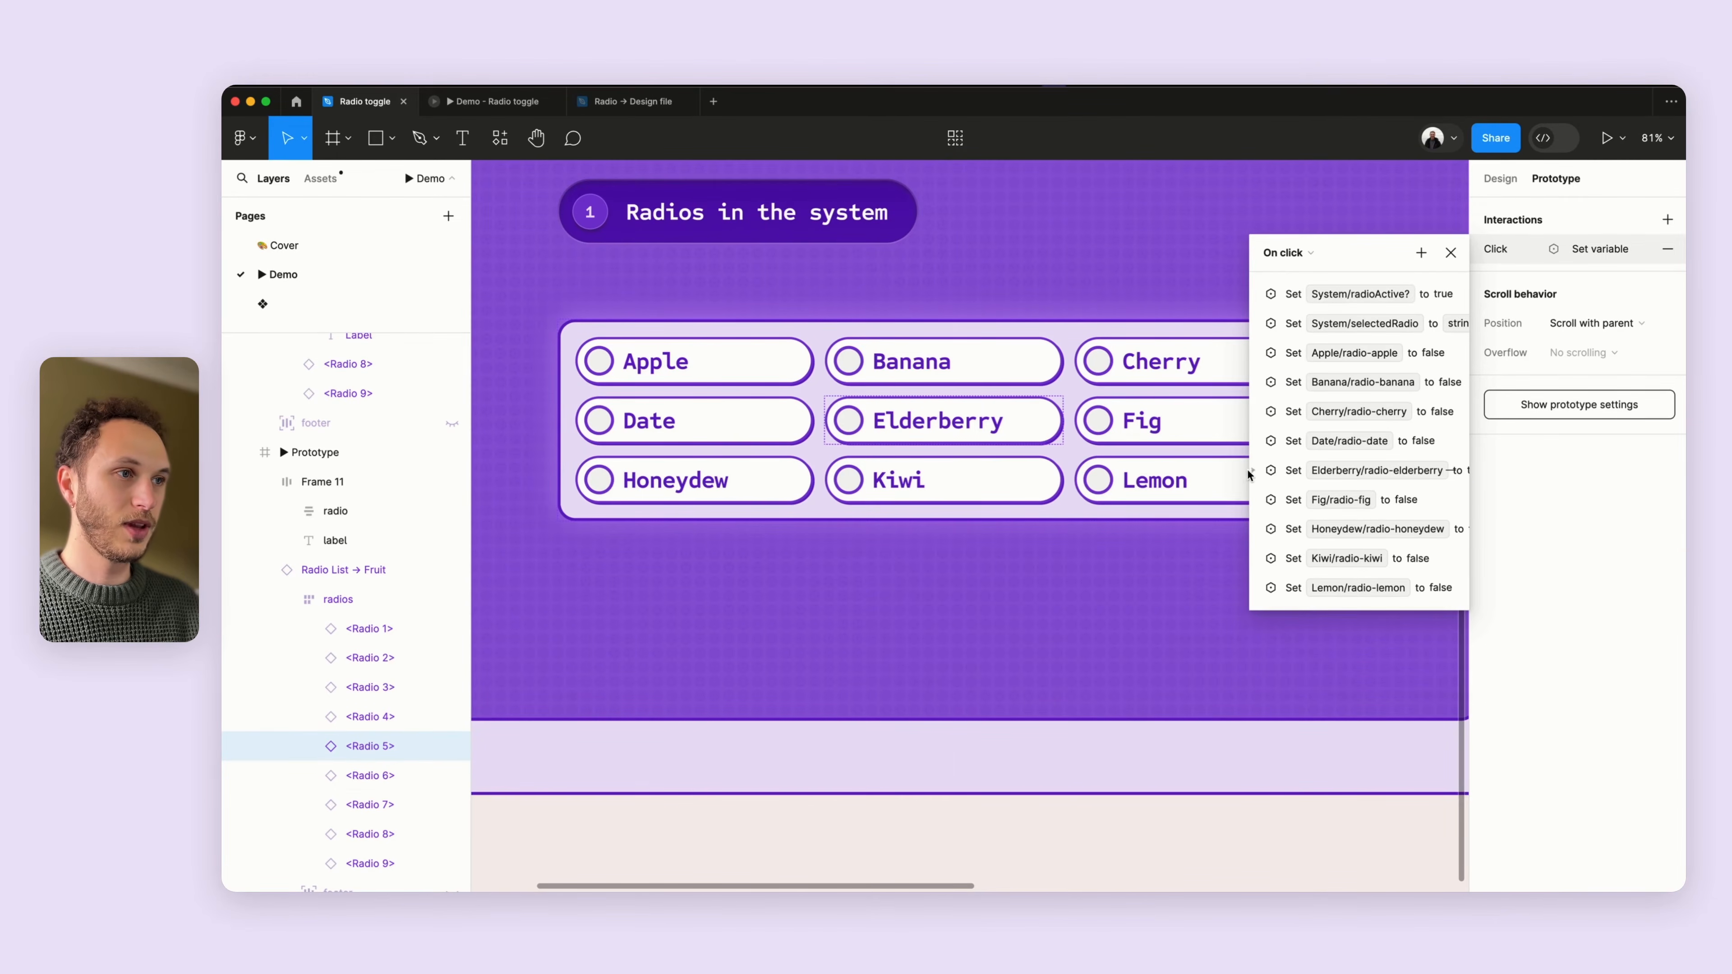
left_click(1190, 479)
left_click(1490, 254)
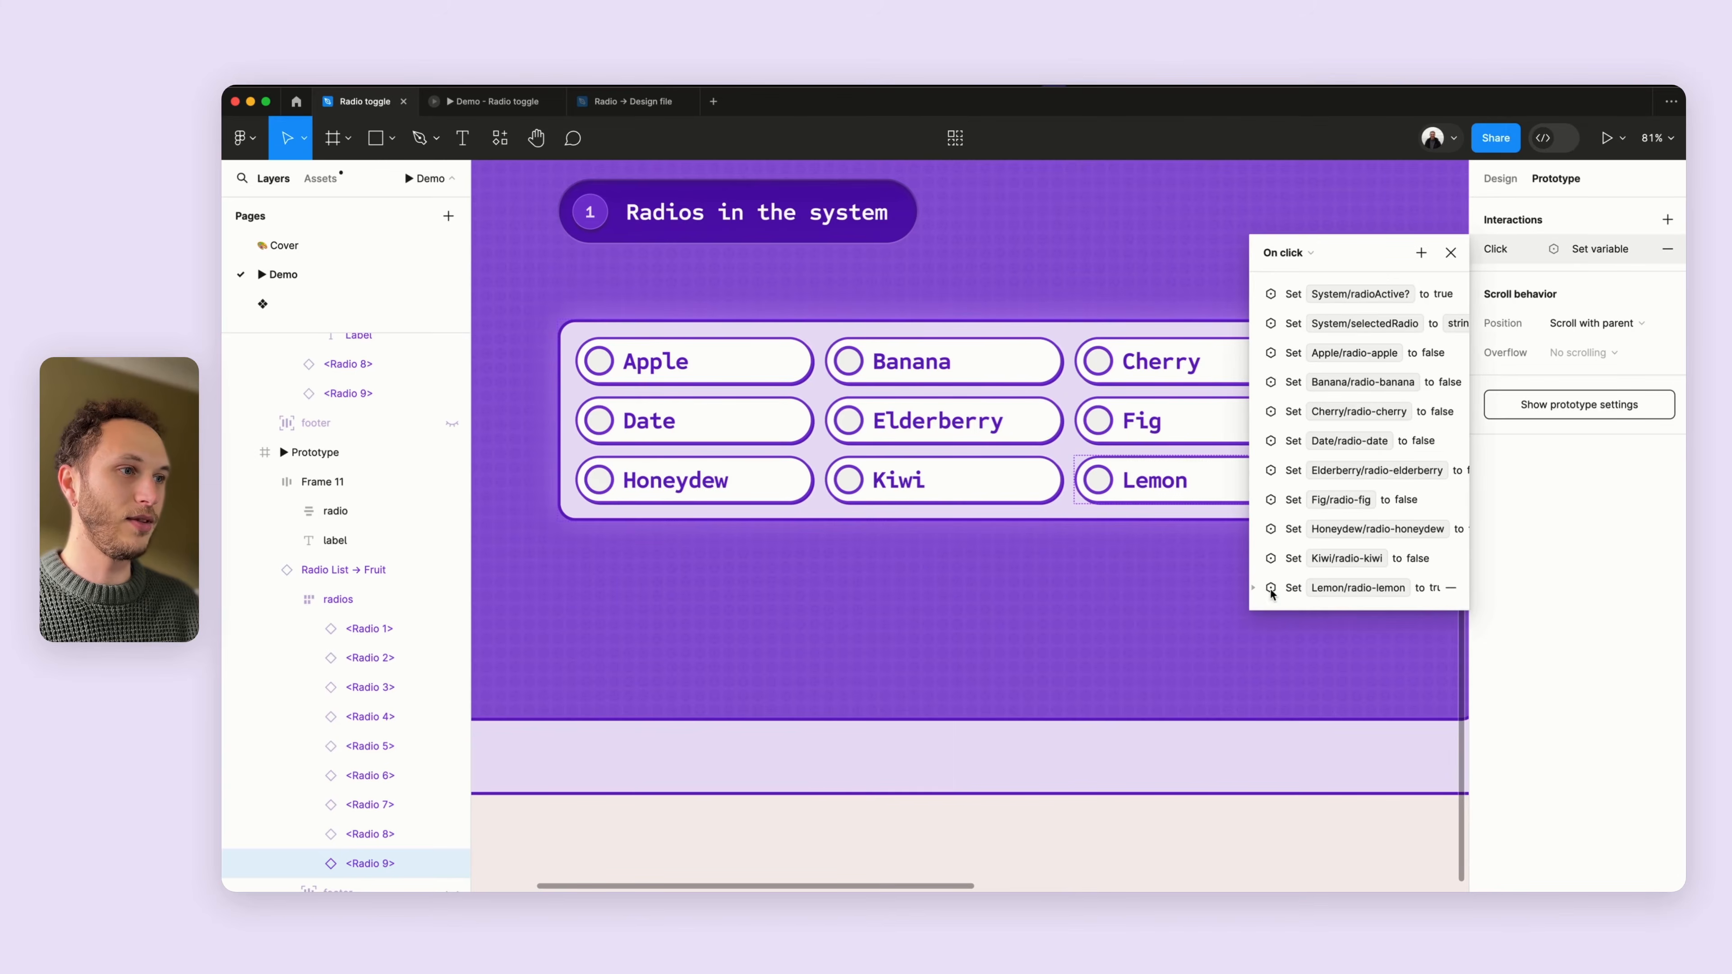
left_click(1254, 587)
left_click(1254, 587)
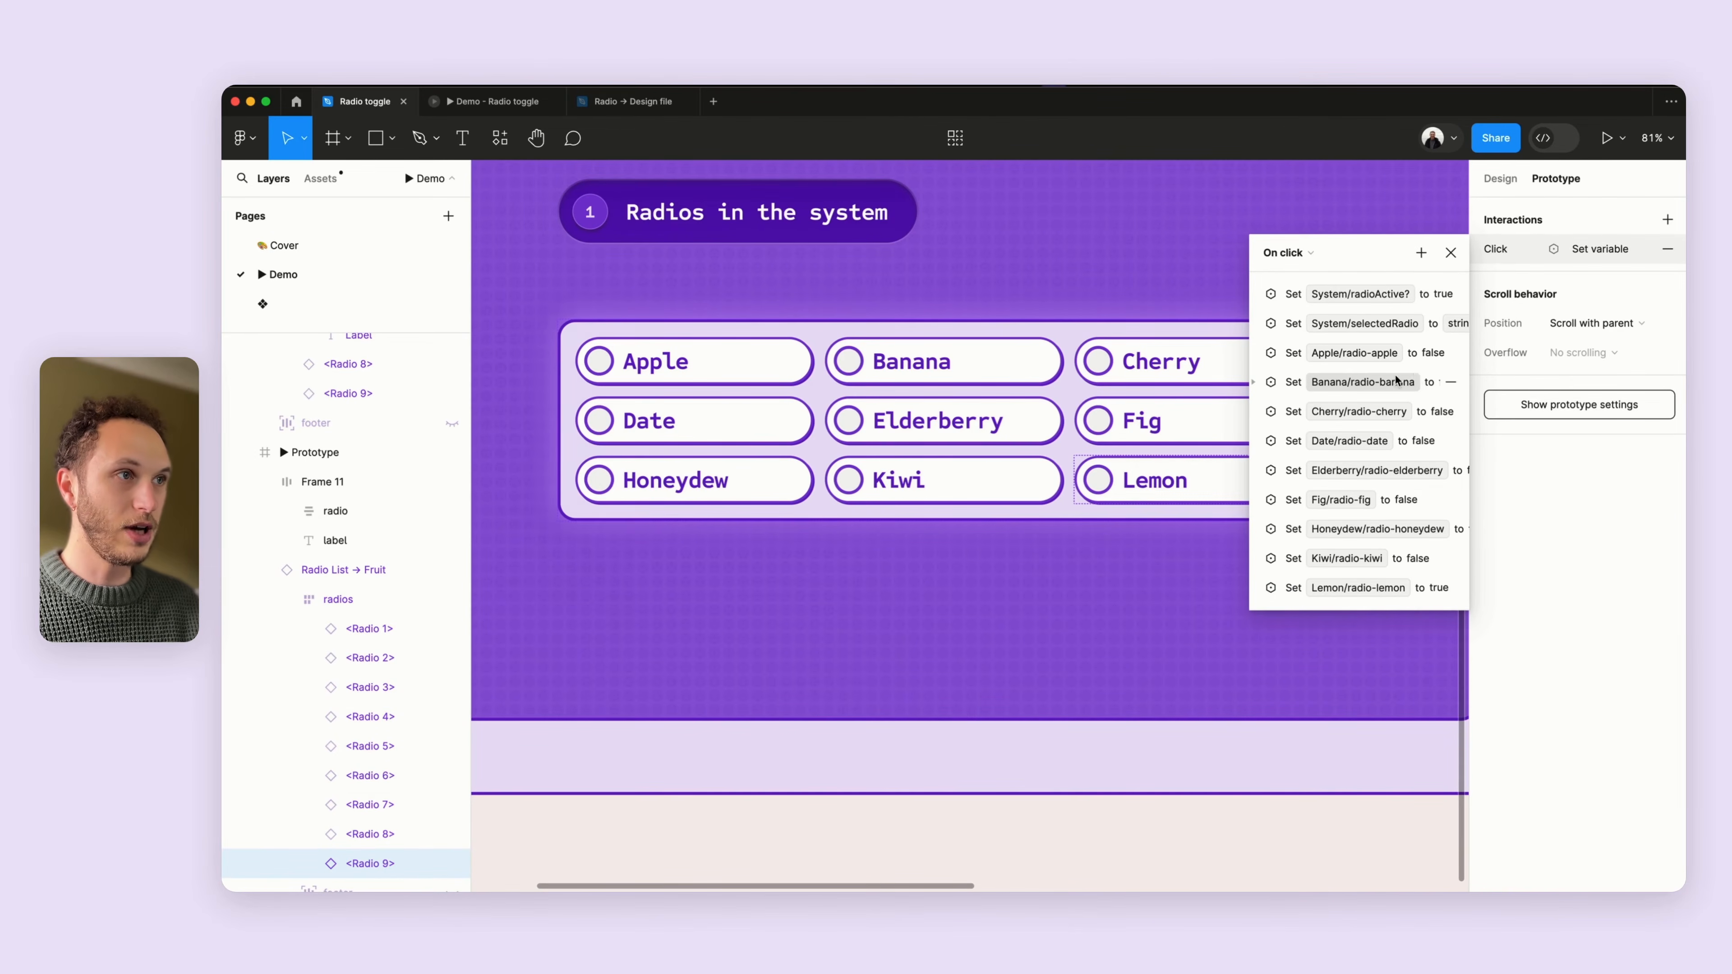
left_click(1254, 323)
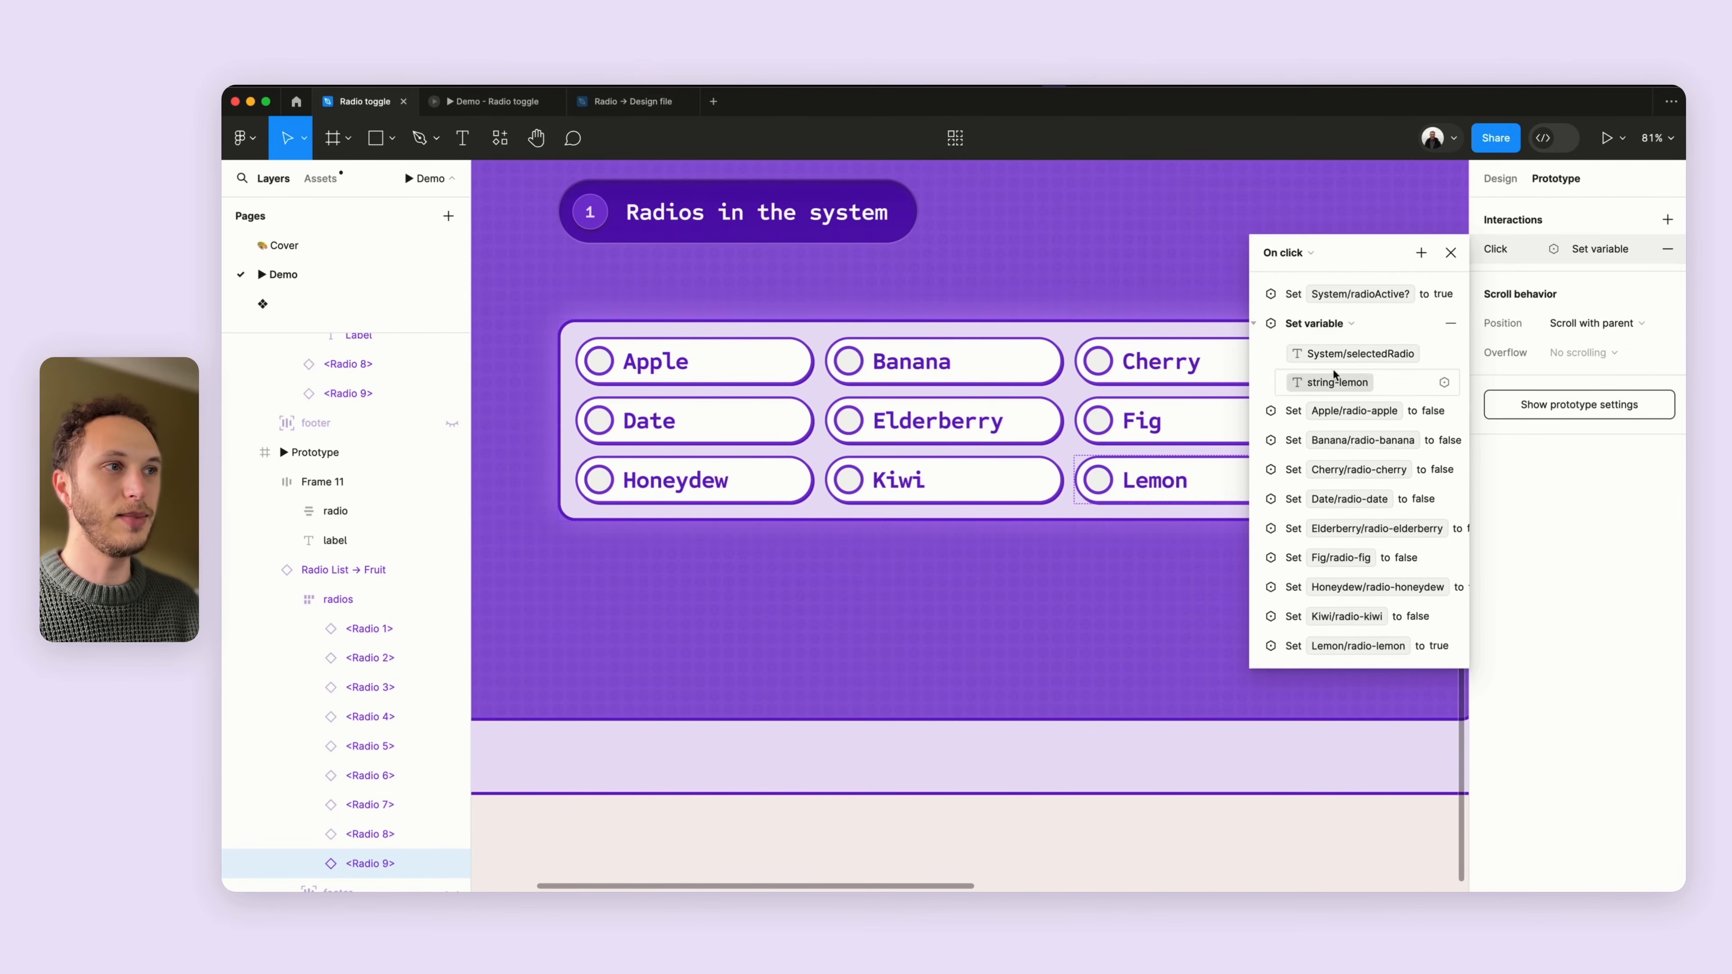
left_click(1253, 323)
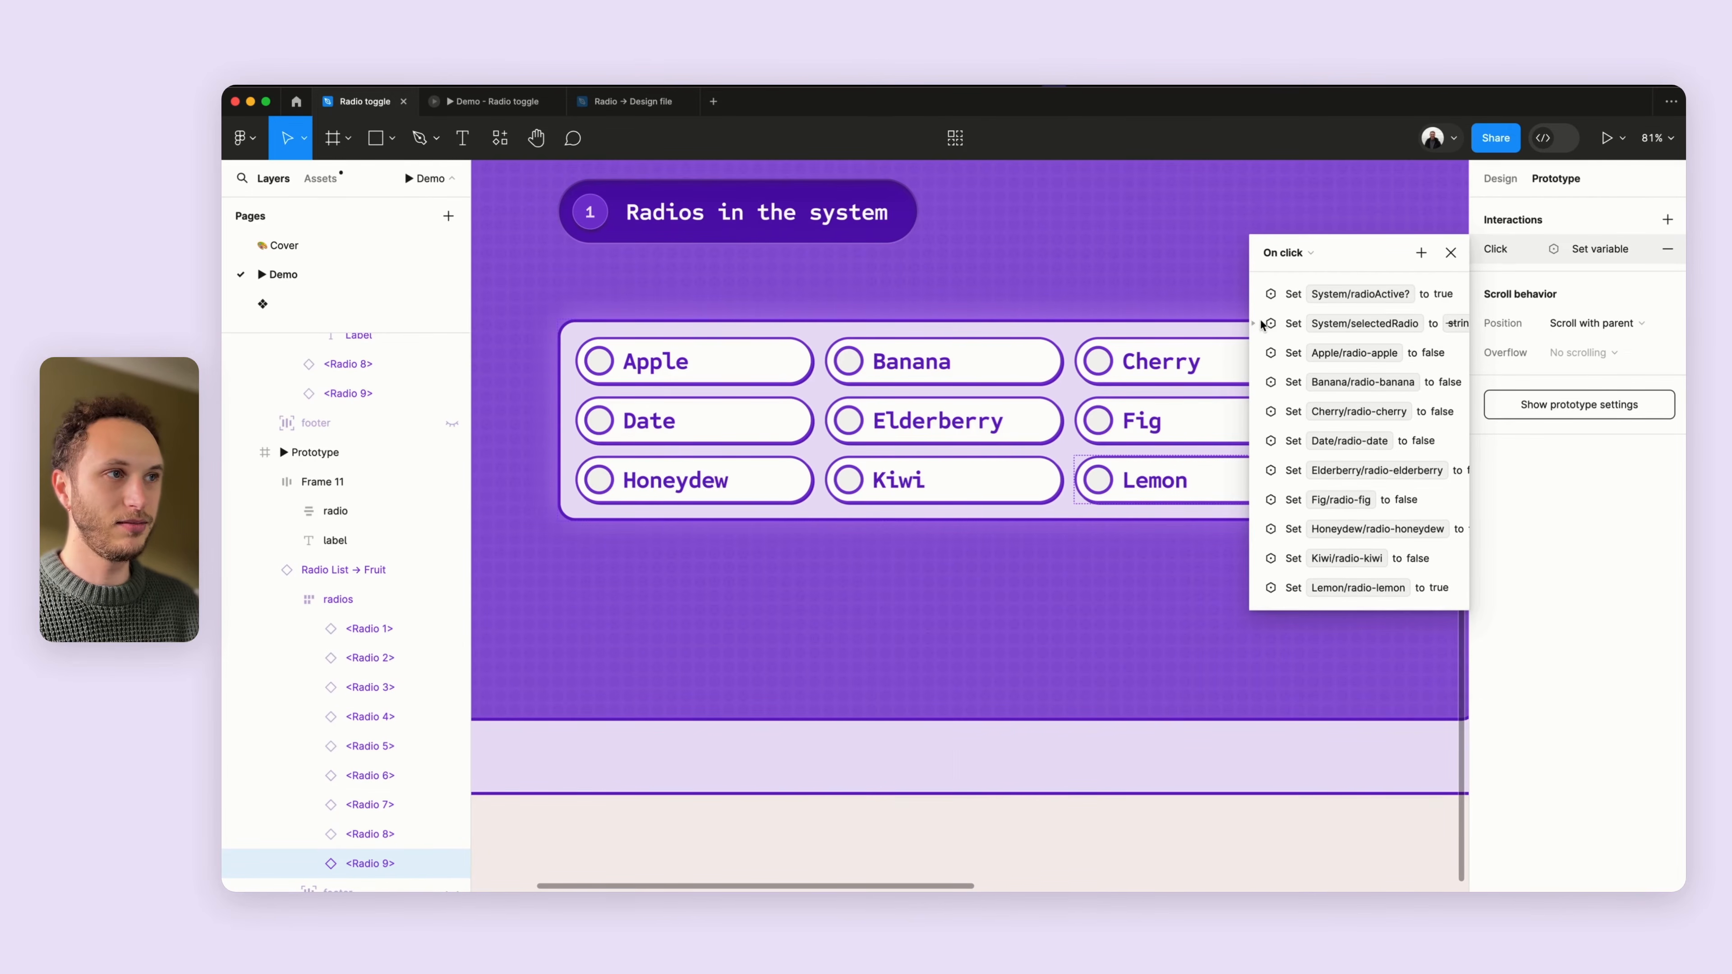
left_click(1449, 254)
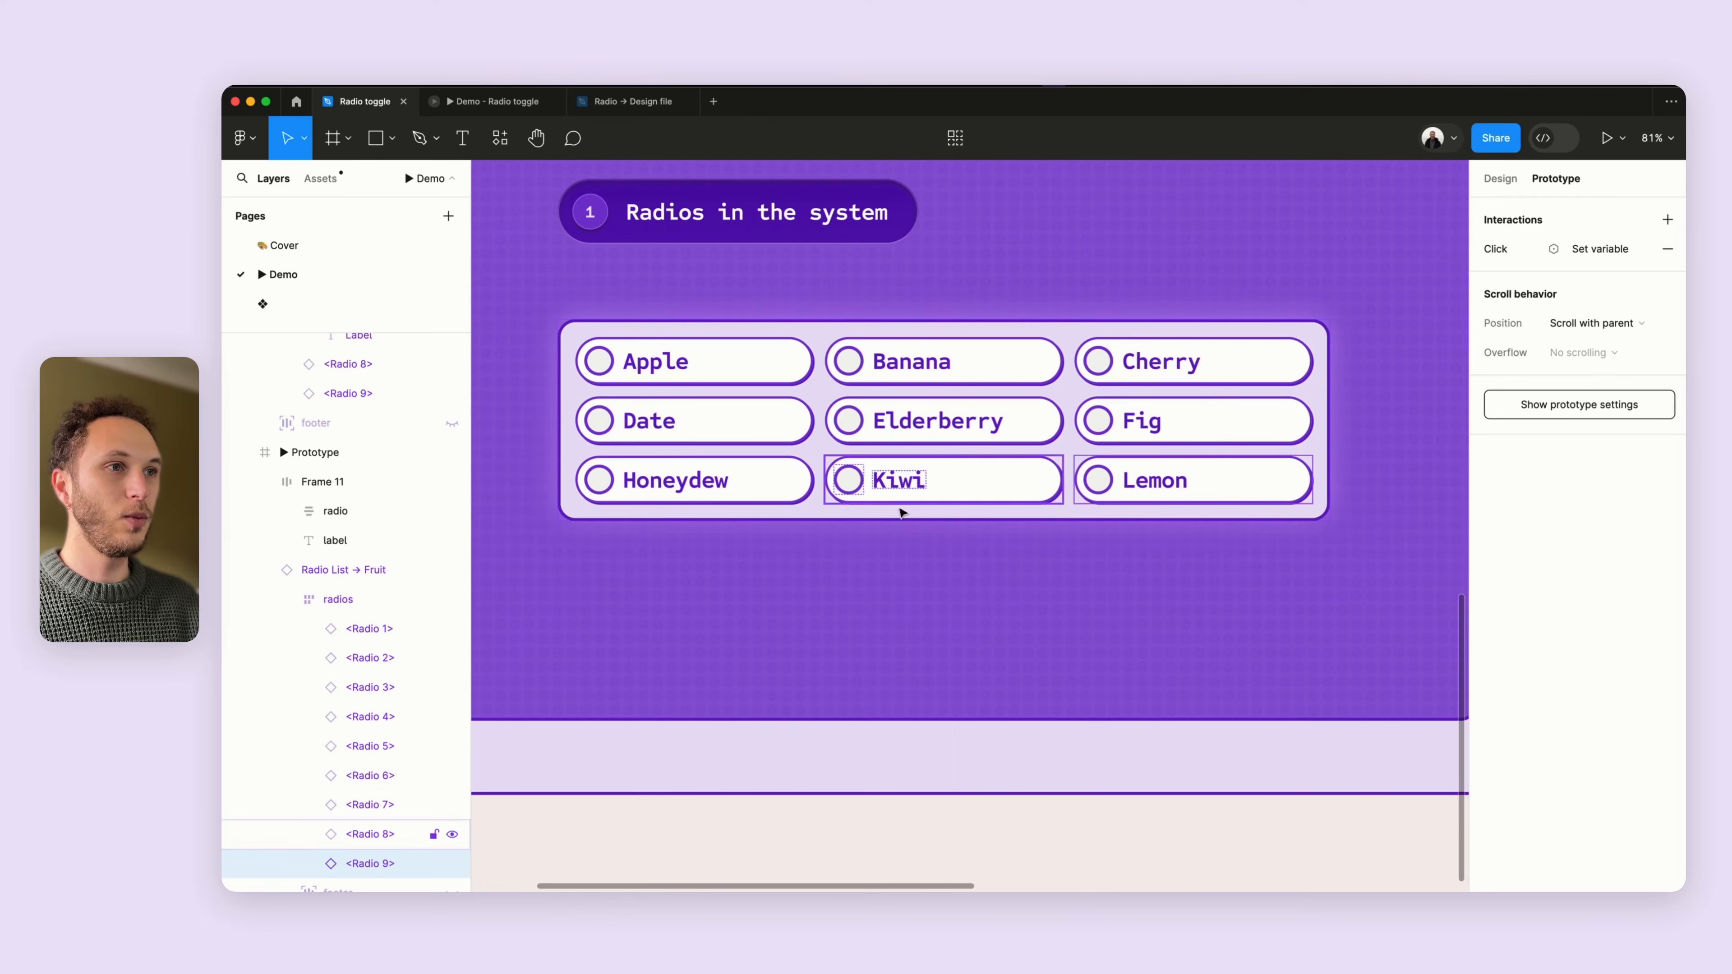
- Test the running prototype by selecting Kiwi, Elderberry, Banana, Cherry and Lemon, then return to the design file
scroll(899, 510, "down", 5)
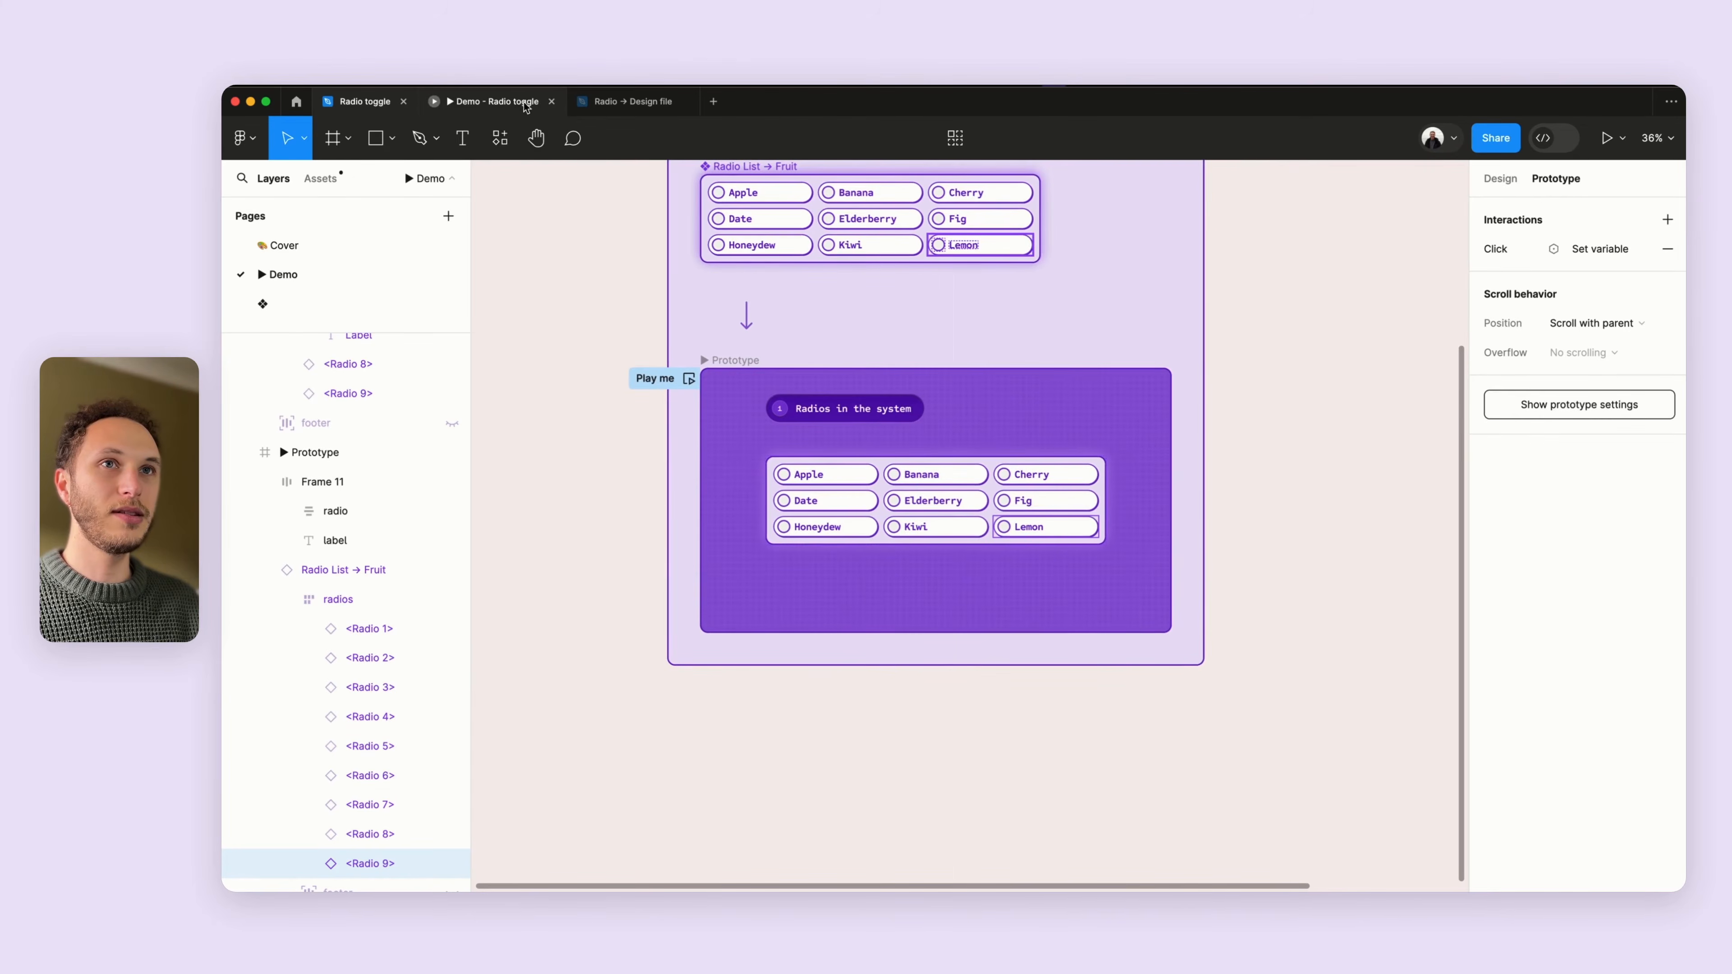
left_click(526, 103)
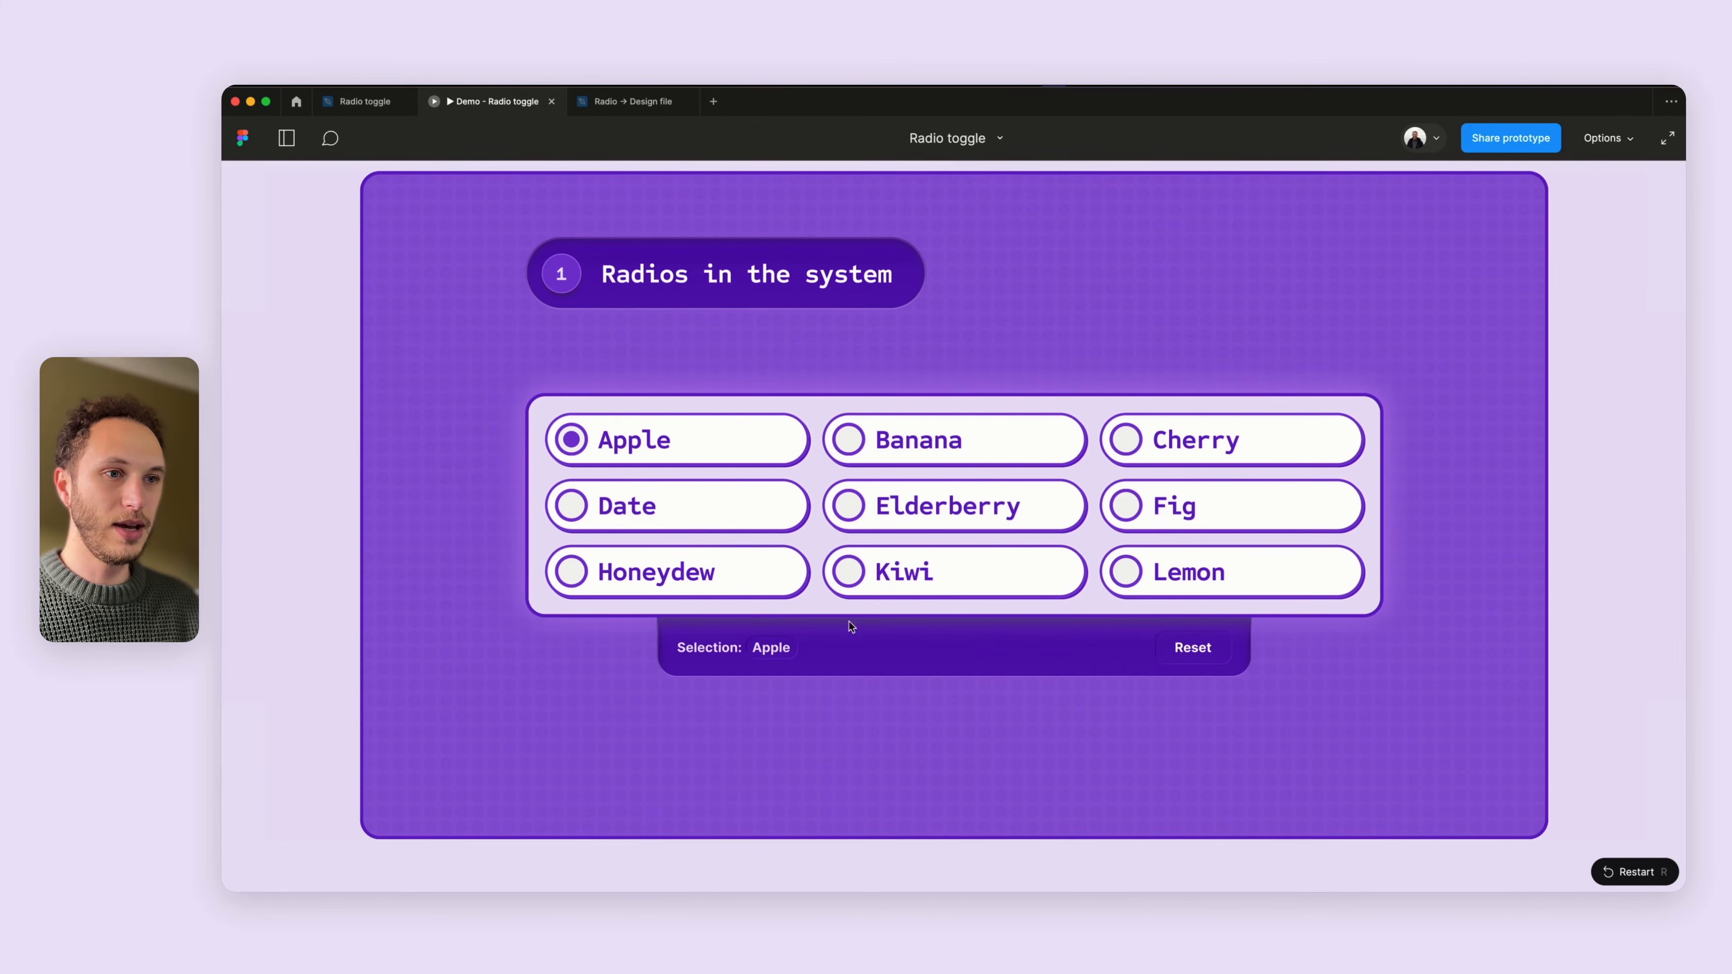
left_click(871, 587)
left_click(893, 520)
left_click(906, 453)
left_click(1187, 450)
left_click(1163, 572)
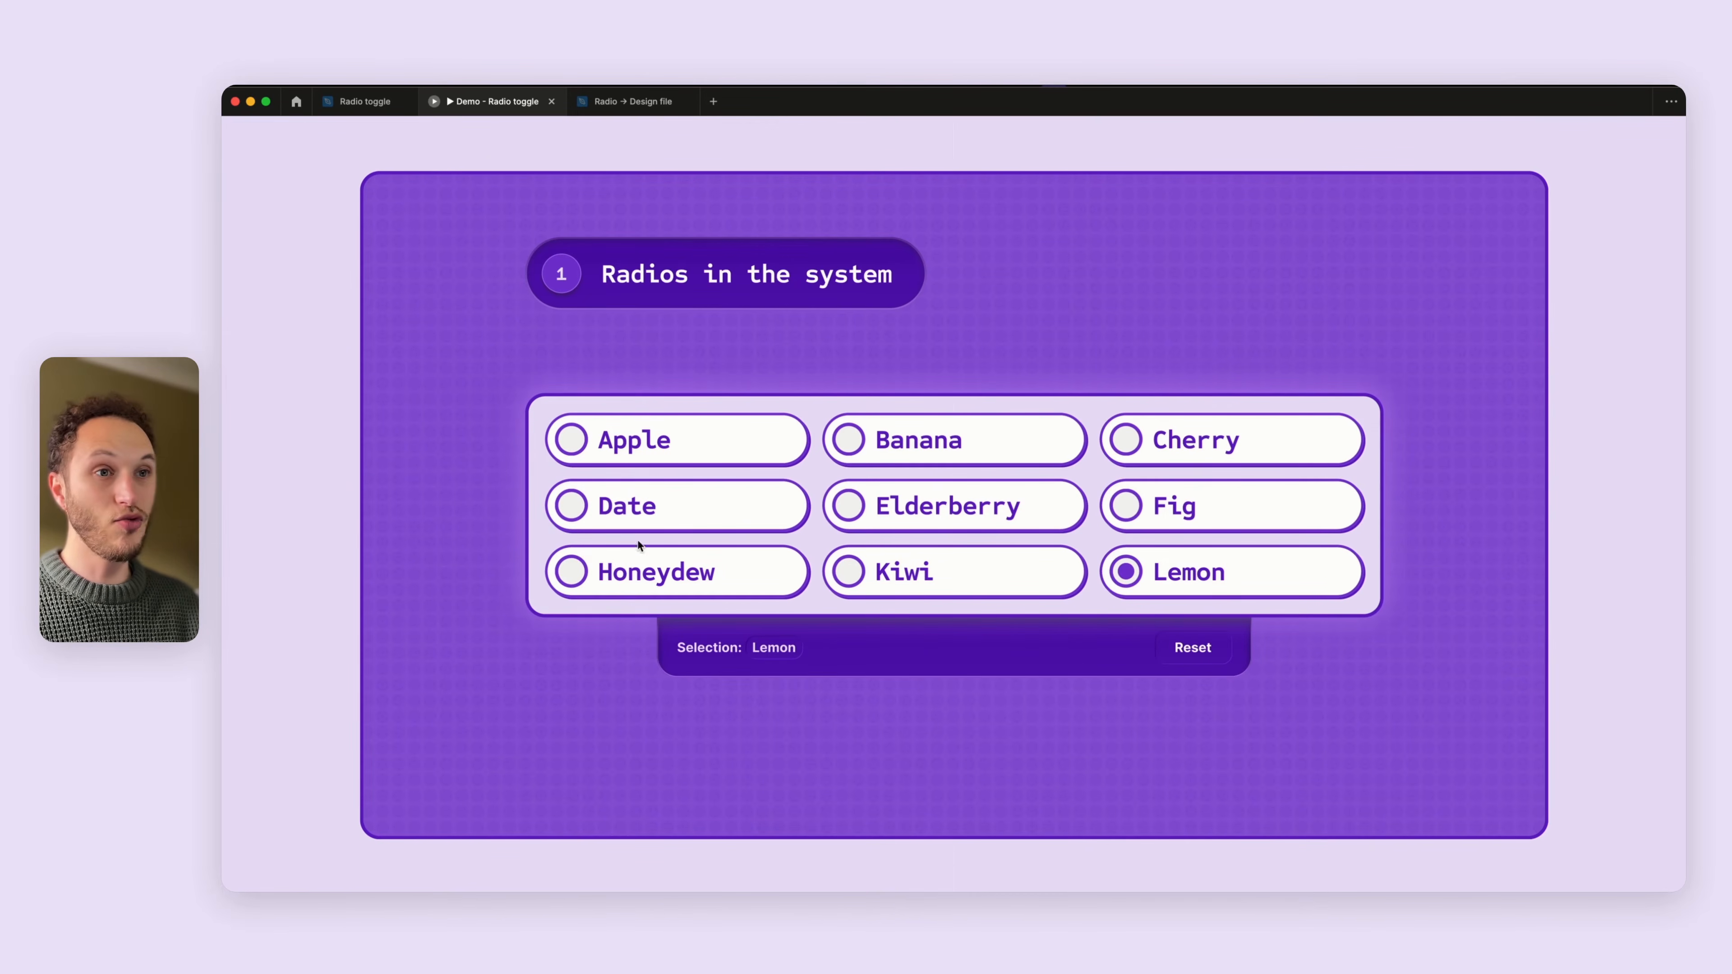
left_click(365, 101)
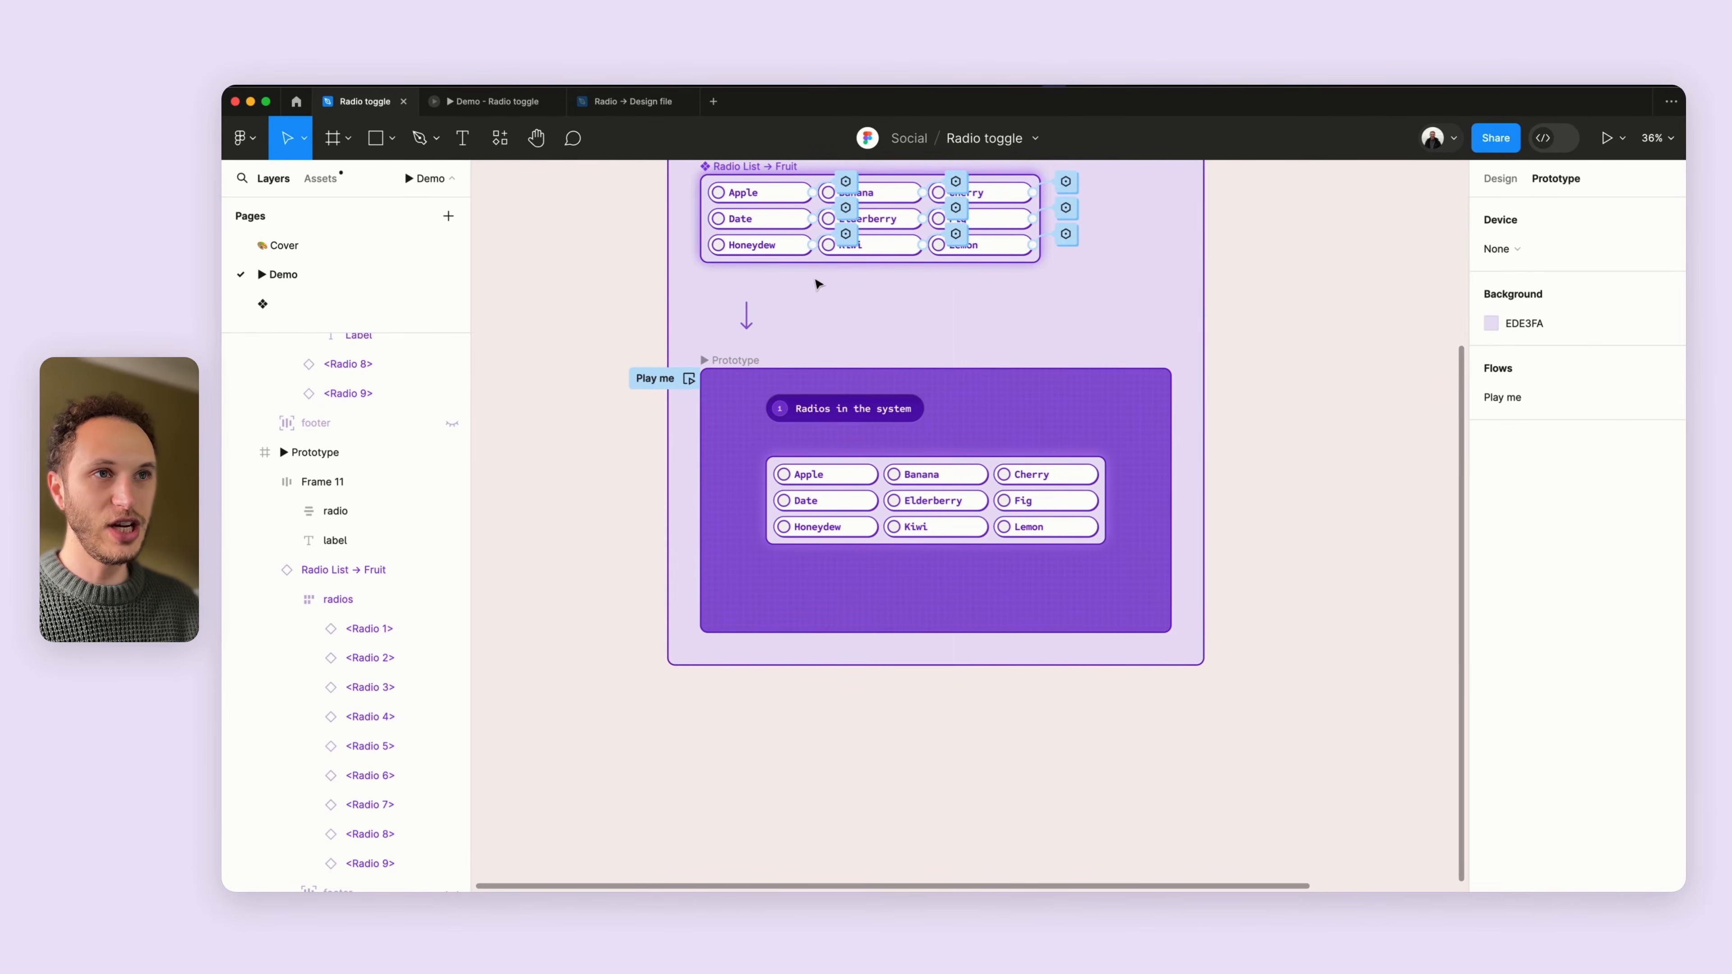
scroll(613, 244, "up", 1)
scroll(613, 243, "down", 3)
scroll(613, 244, "left", 2)
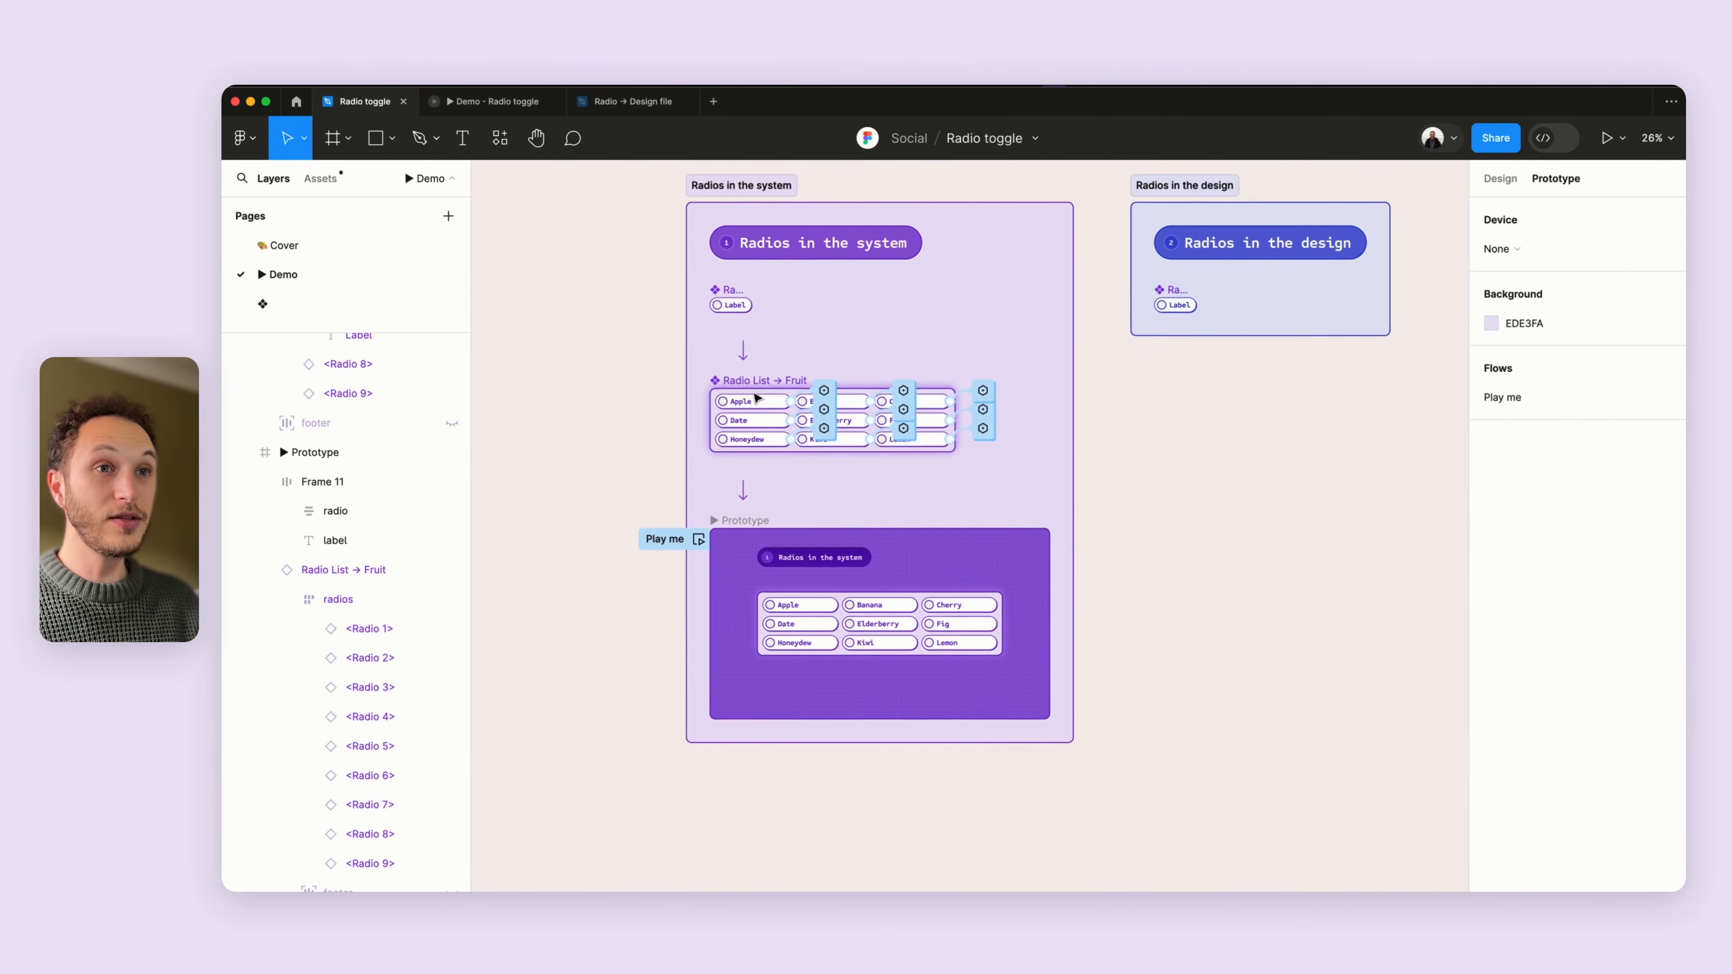
scroll(758, 397, "up", 2)
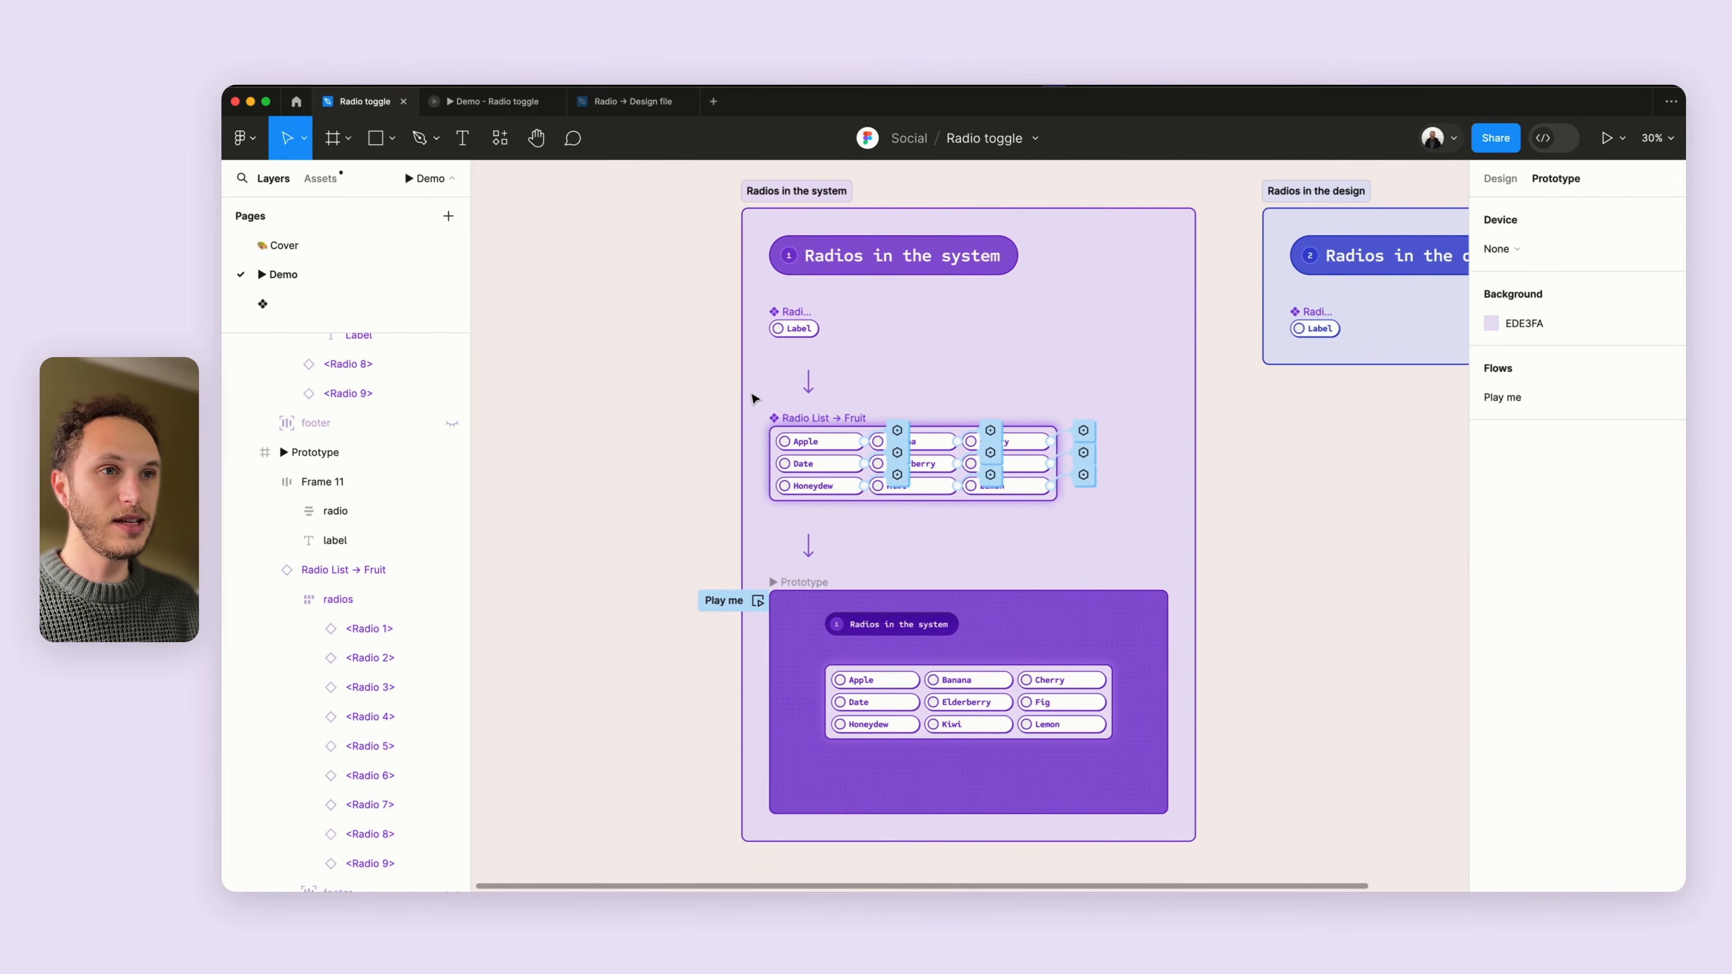
scroll(789, 429, "right", 2)
scroll(789, 428, "down", 1)
left_click_drag(740, 394, 1235, 450)
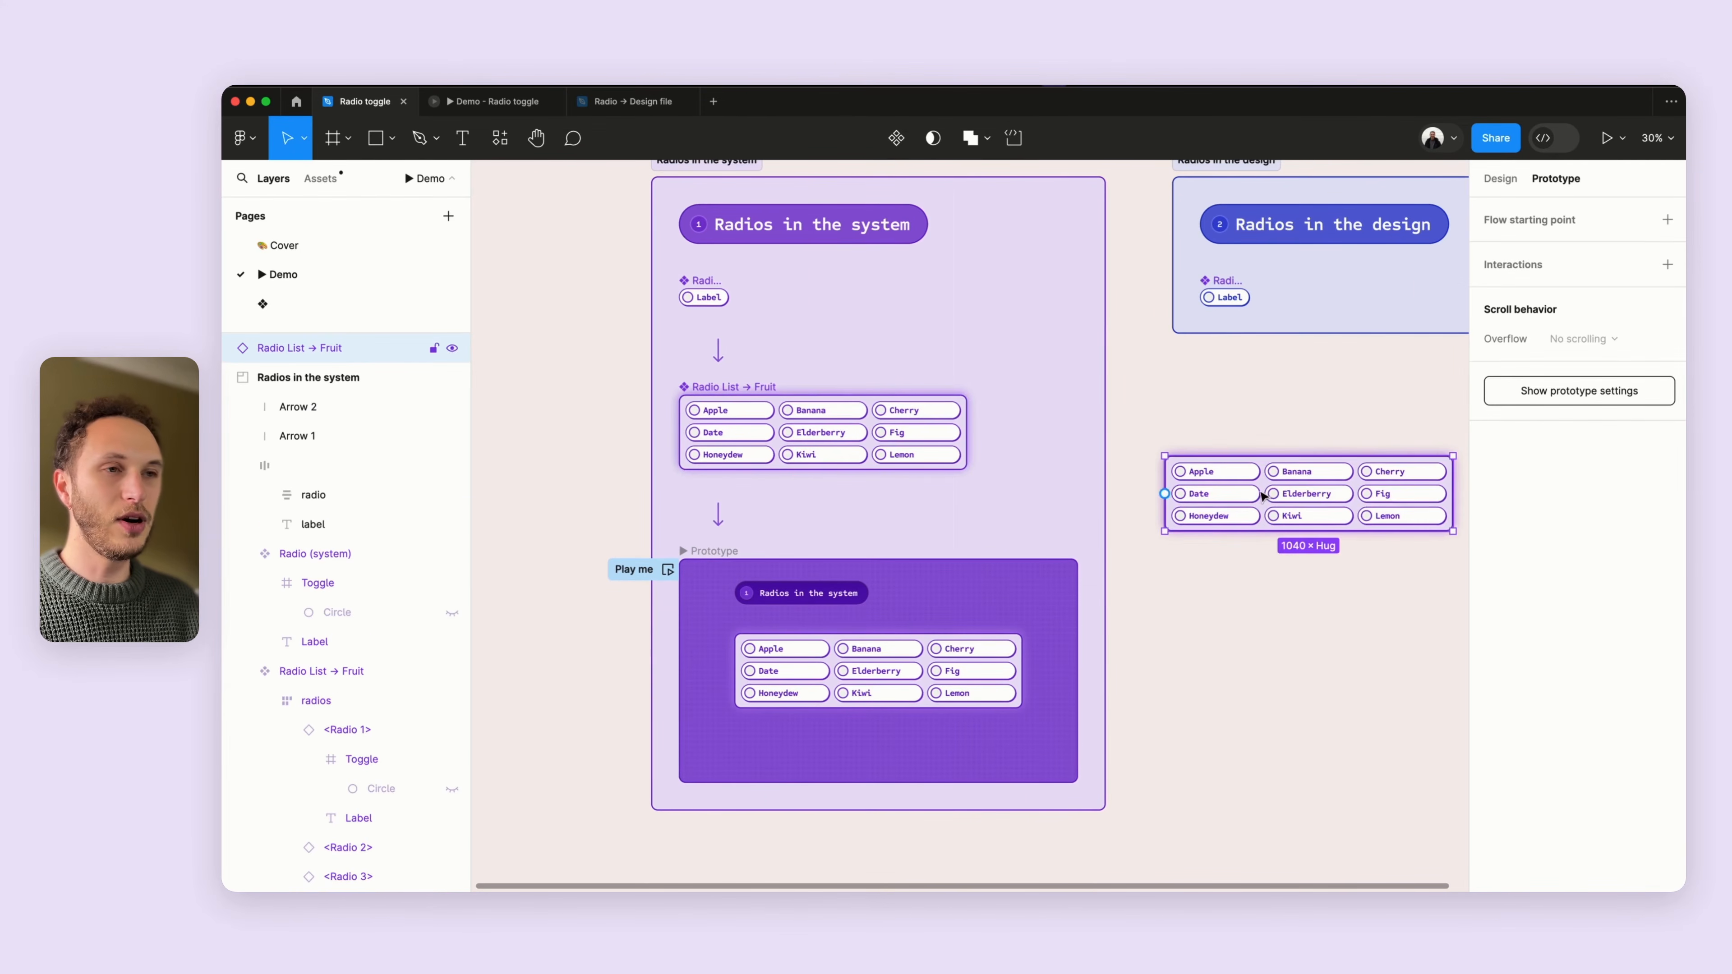
key("Delete")
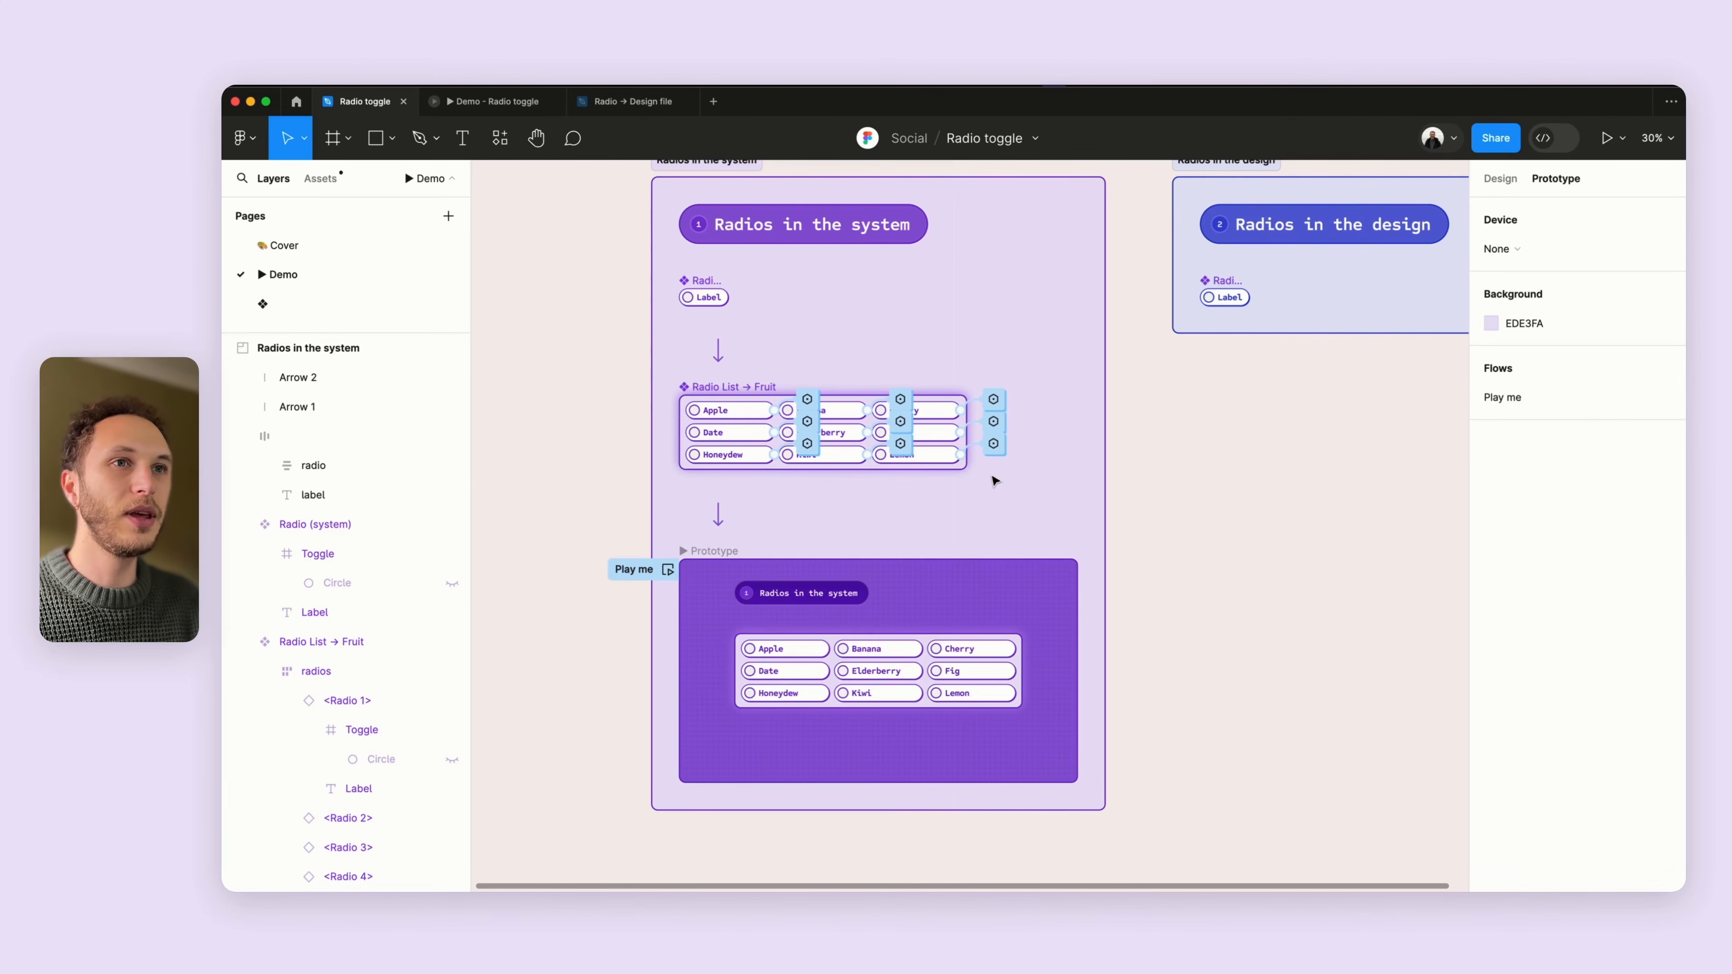
- Inspect the text properties of the Radio (system) label and of the Apple radio's label
scroll(974, 503, "left", 2)
scroll(810, 292, "up", 5)
scroll(808, 290, "up", 1)
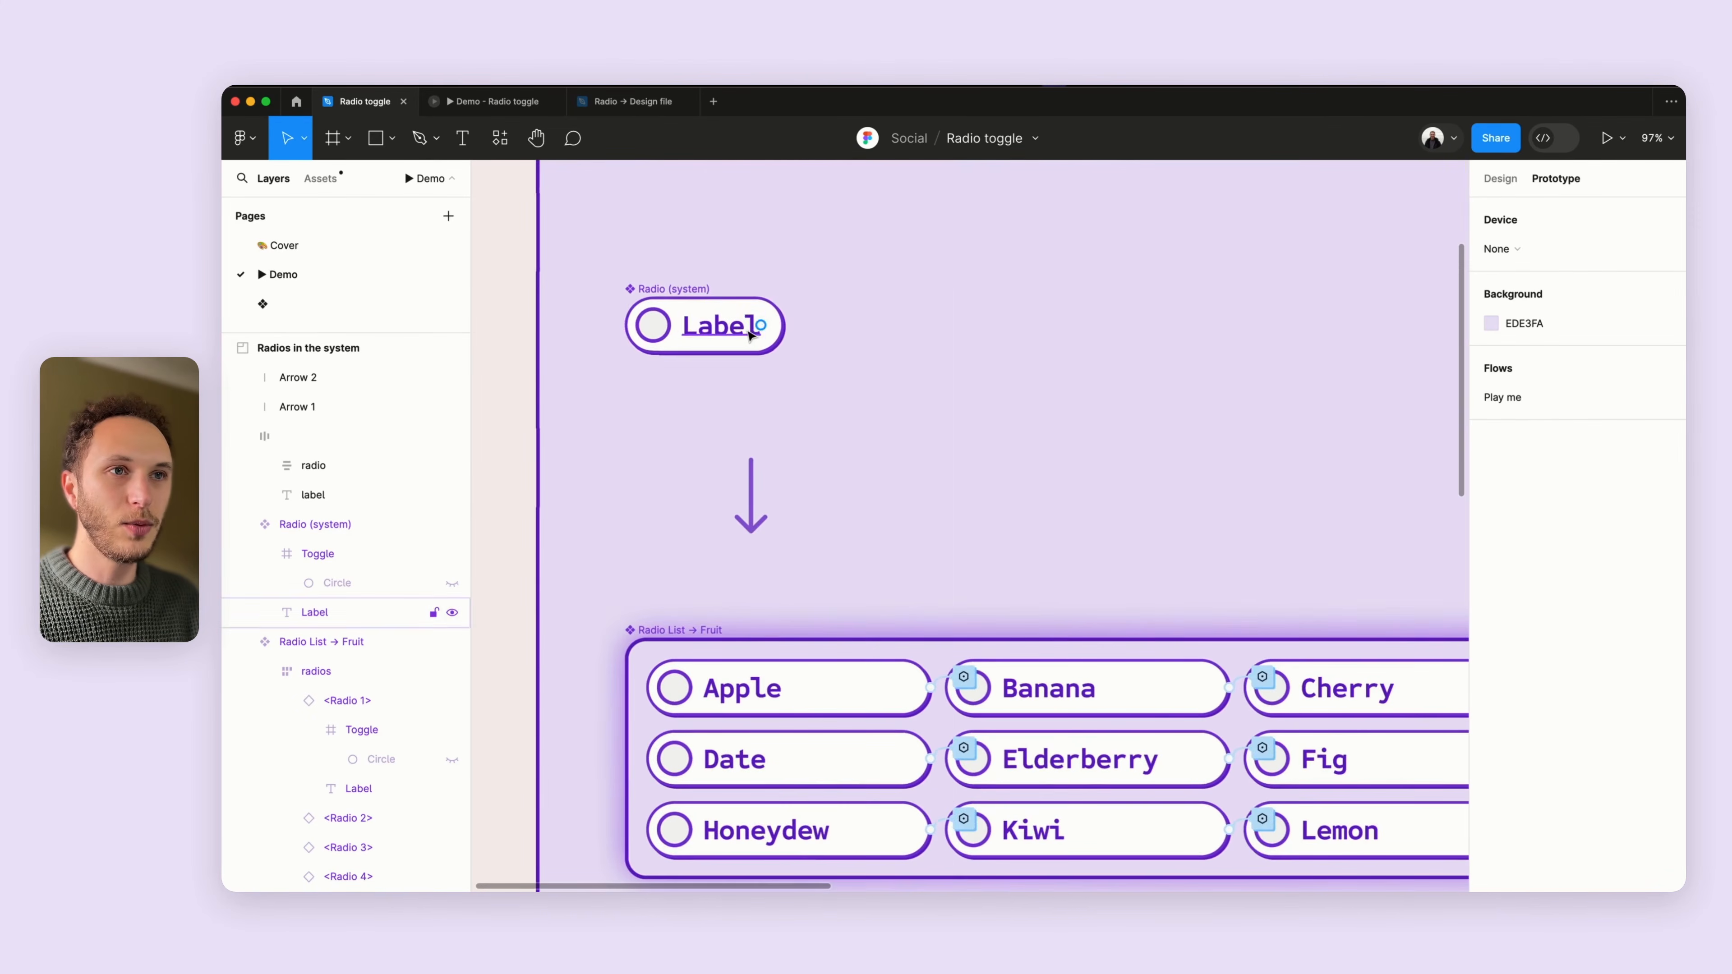
left_click(755, 329, "super")
scroll(755, 329, "left", 2)
left_click(1520, 182)
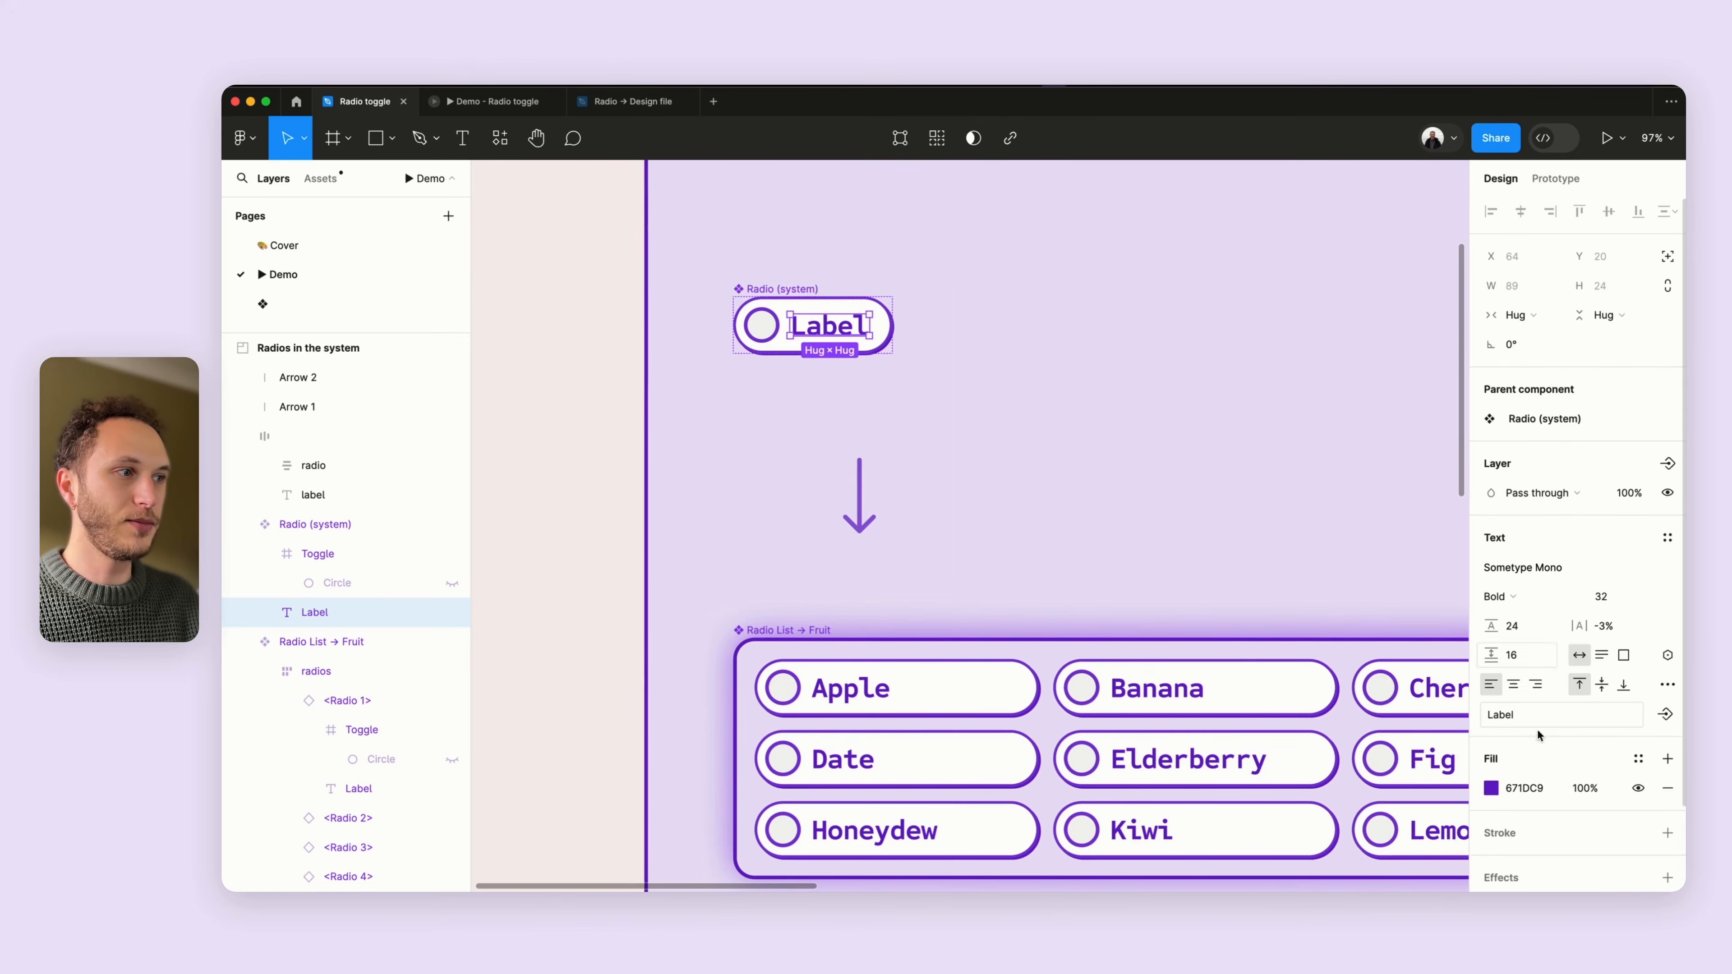
scroll(1603, 669, "down", 2)
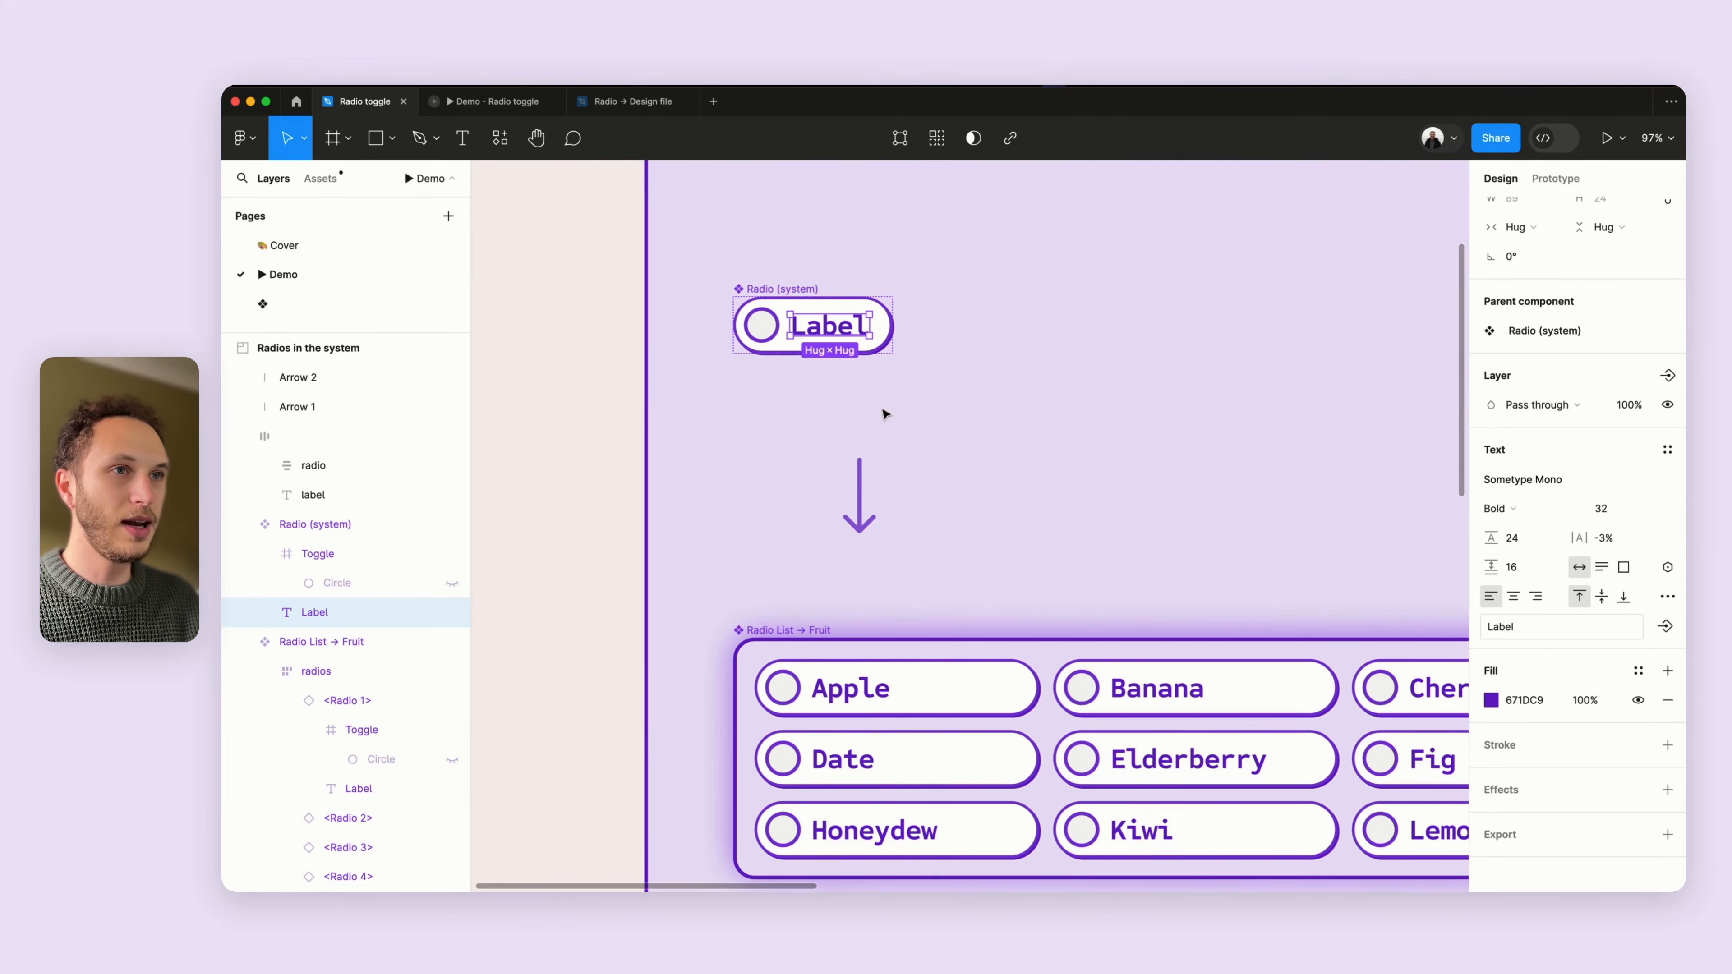
scroll(886, 410, "down", 5)
scroll(886, 410, "down", 2)
left_click(733, 508, "super")
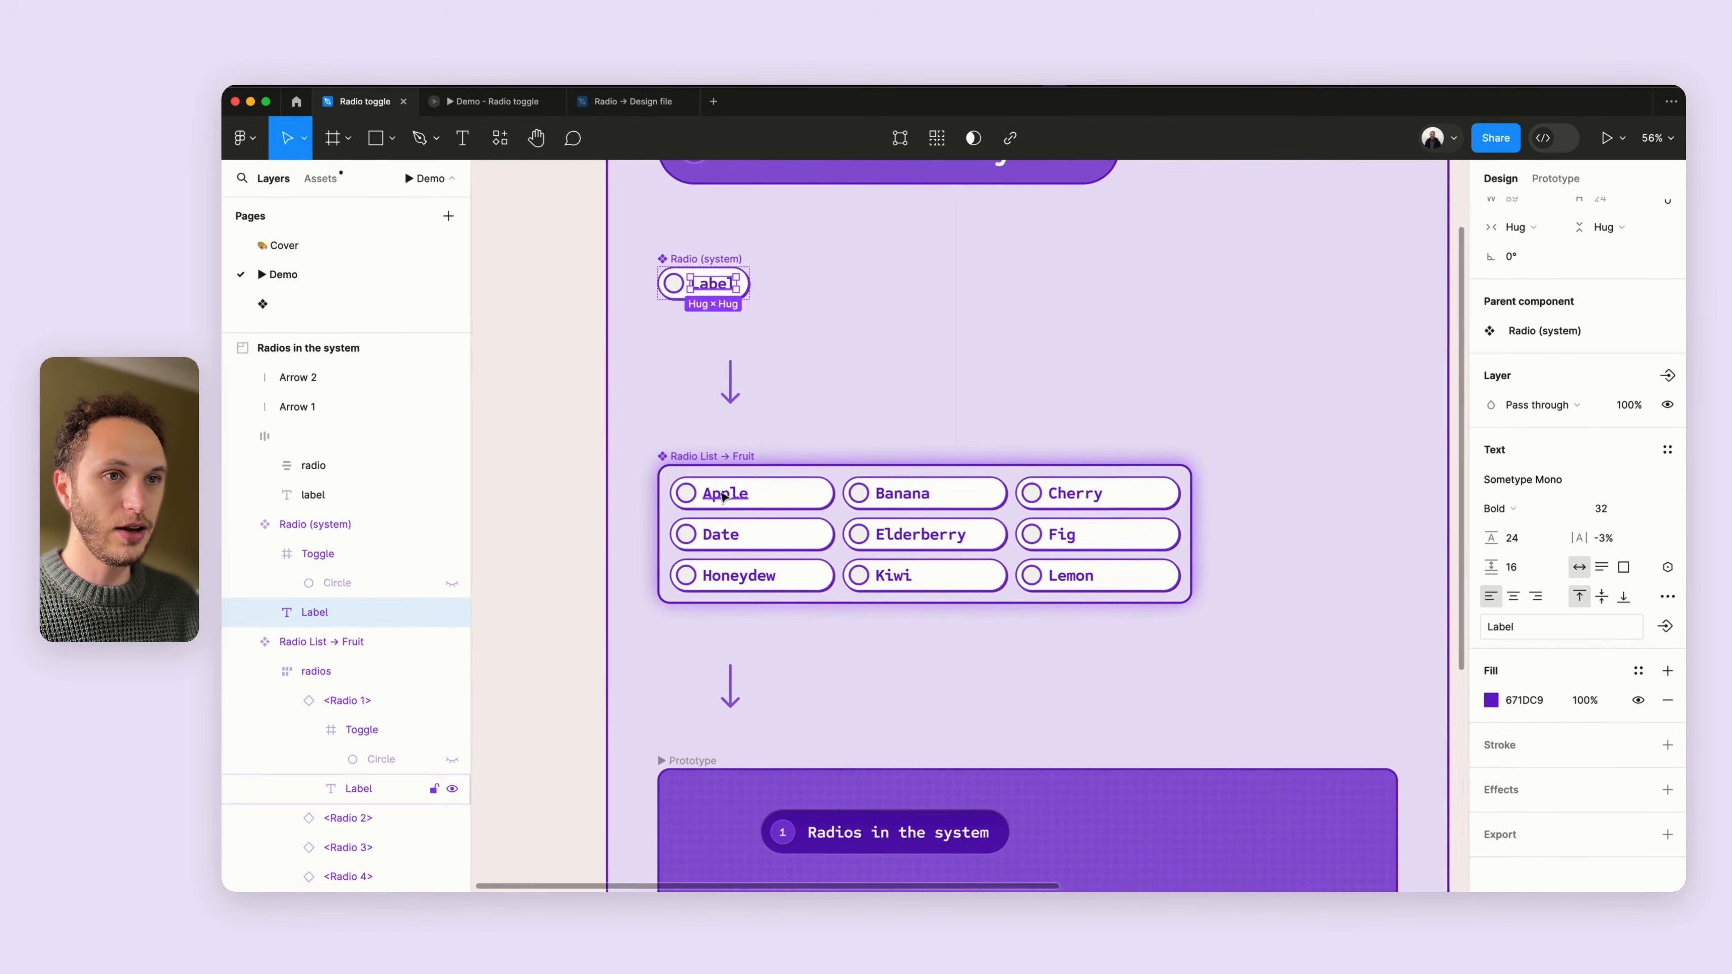
scroll(1145, 519, "down", 1)
scroll(729, 327, "up", 1)
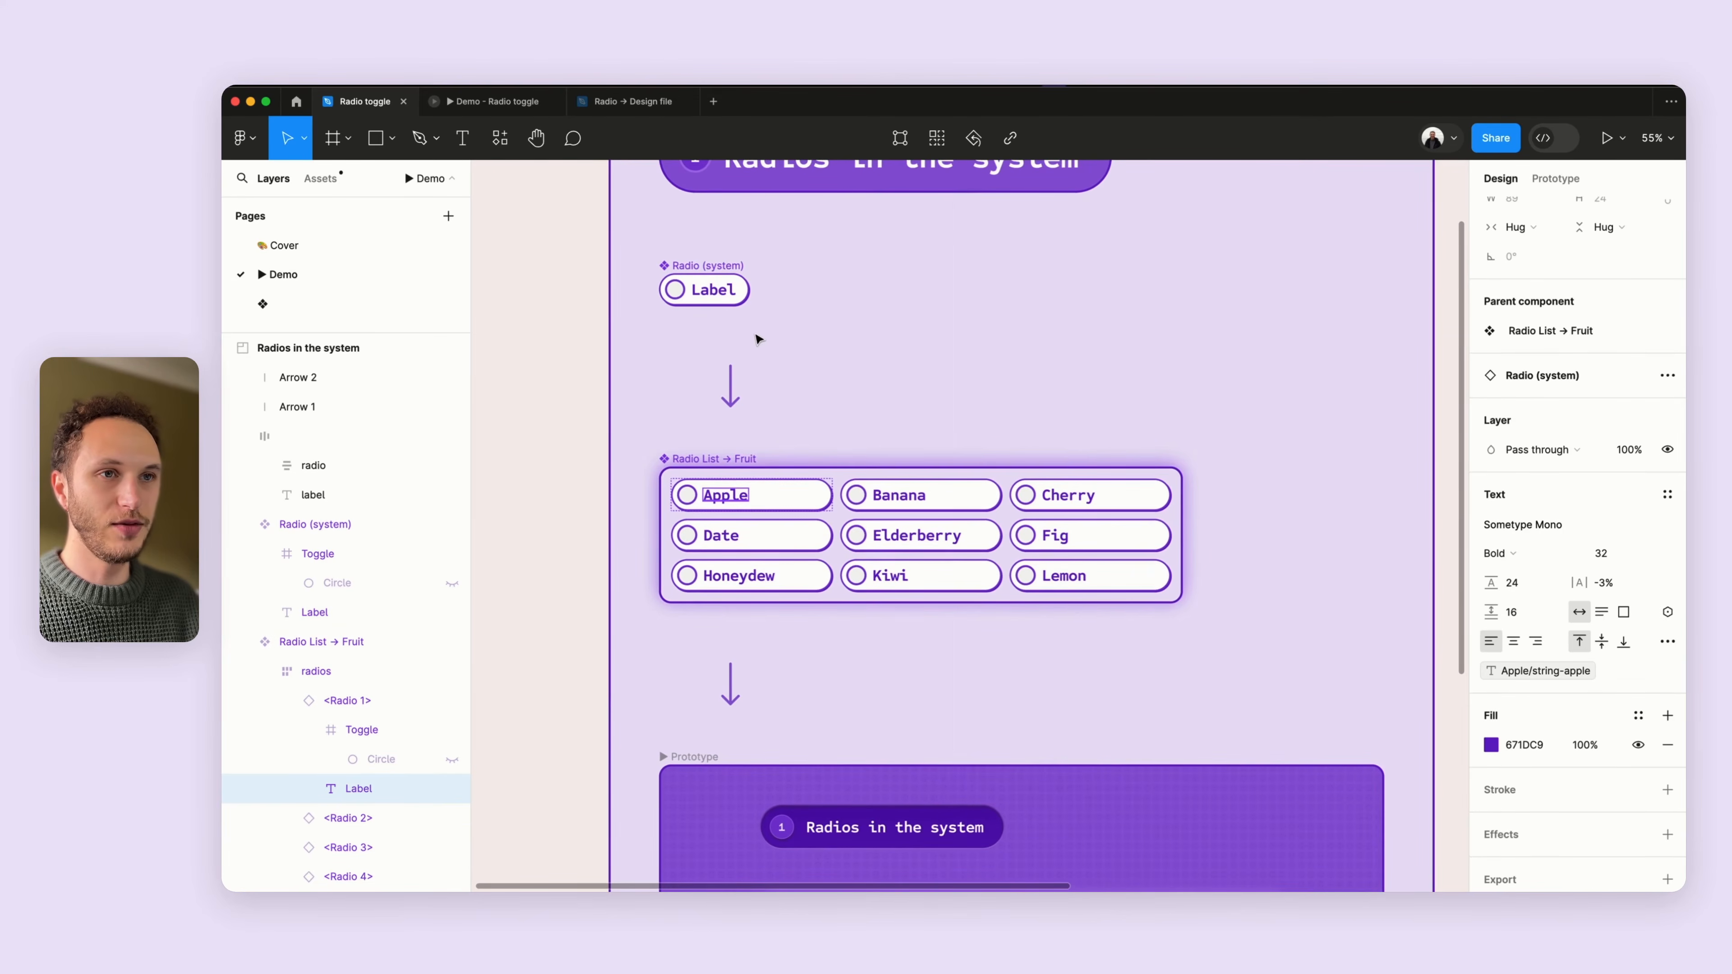
- Select the Radio List → Fruit component and examine its frame and auto layout properties
scroll(607, 240, "down", 3)
left_click(607, 240)
scroll(609, 243, "down", 2)
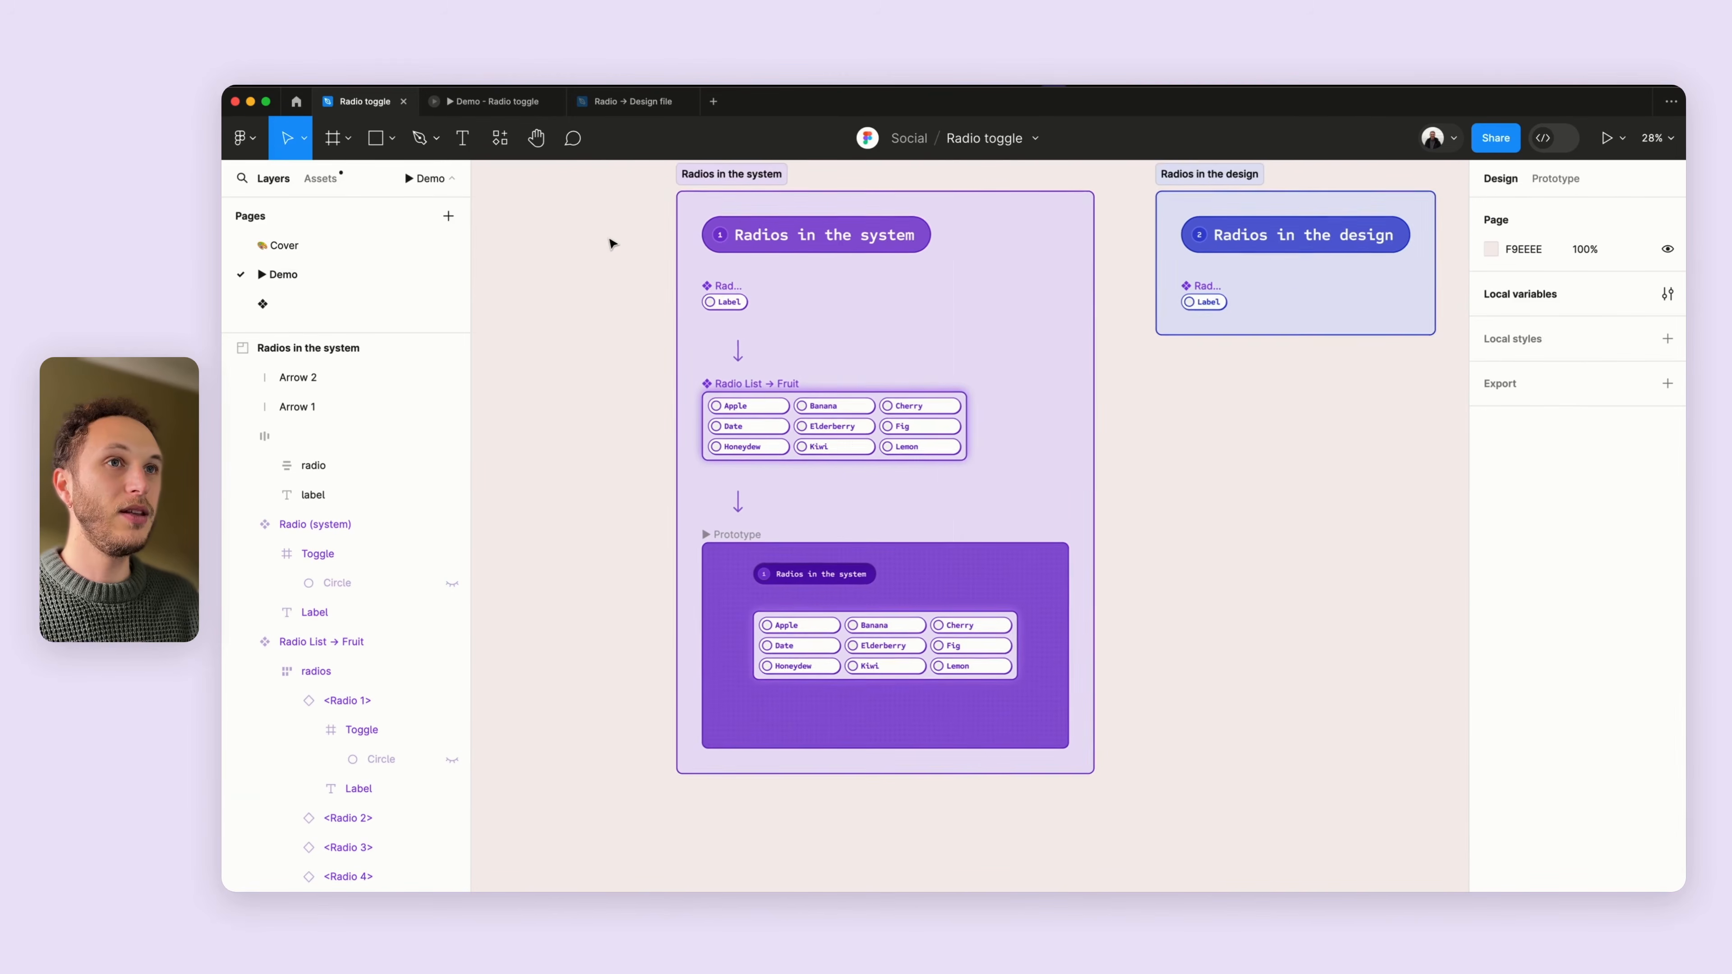
scroll(610, 242, "up", 1)
scroll(610, 243, "left", 1)
left_click(796, 436)
scroll(795, 420, "up", 3)
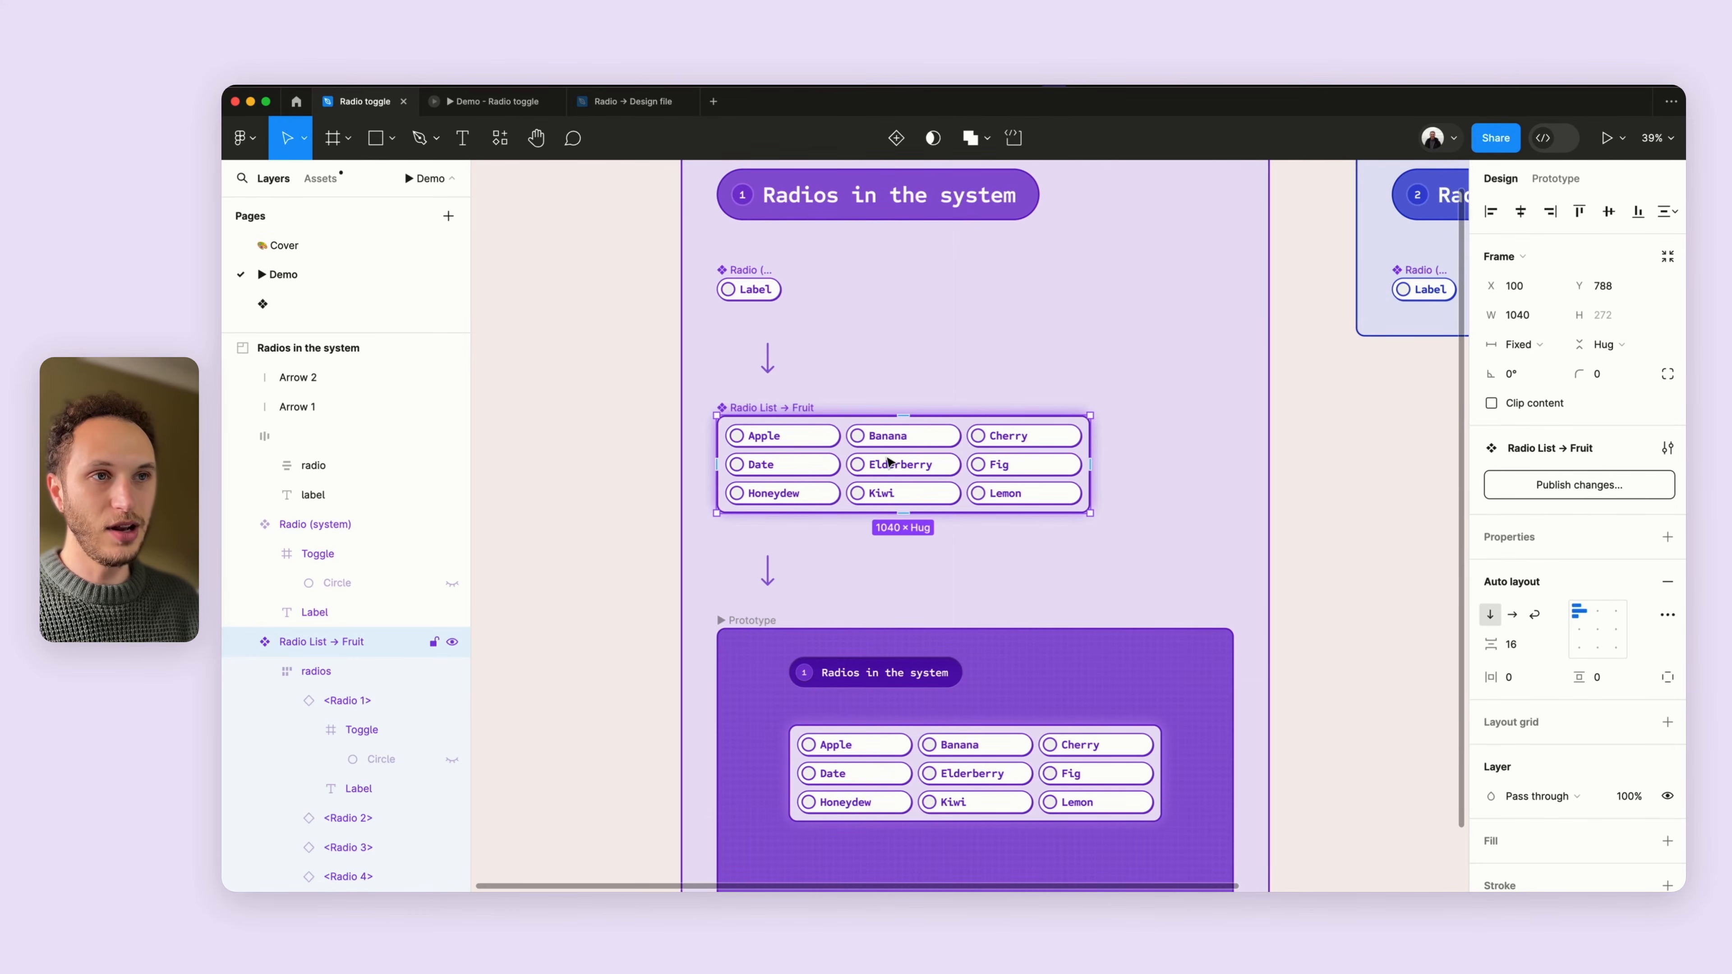
scroll(889, 462, "down", 3)
scroll(889, 462, "up", 6)
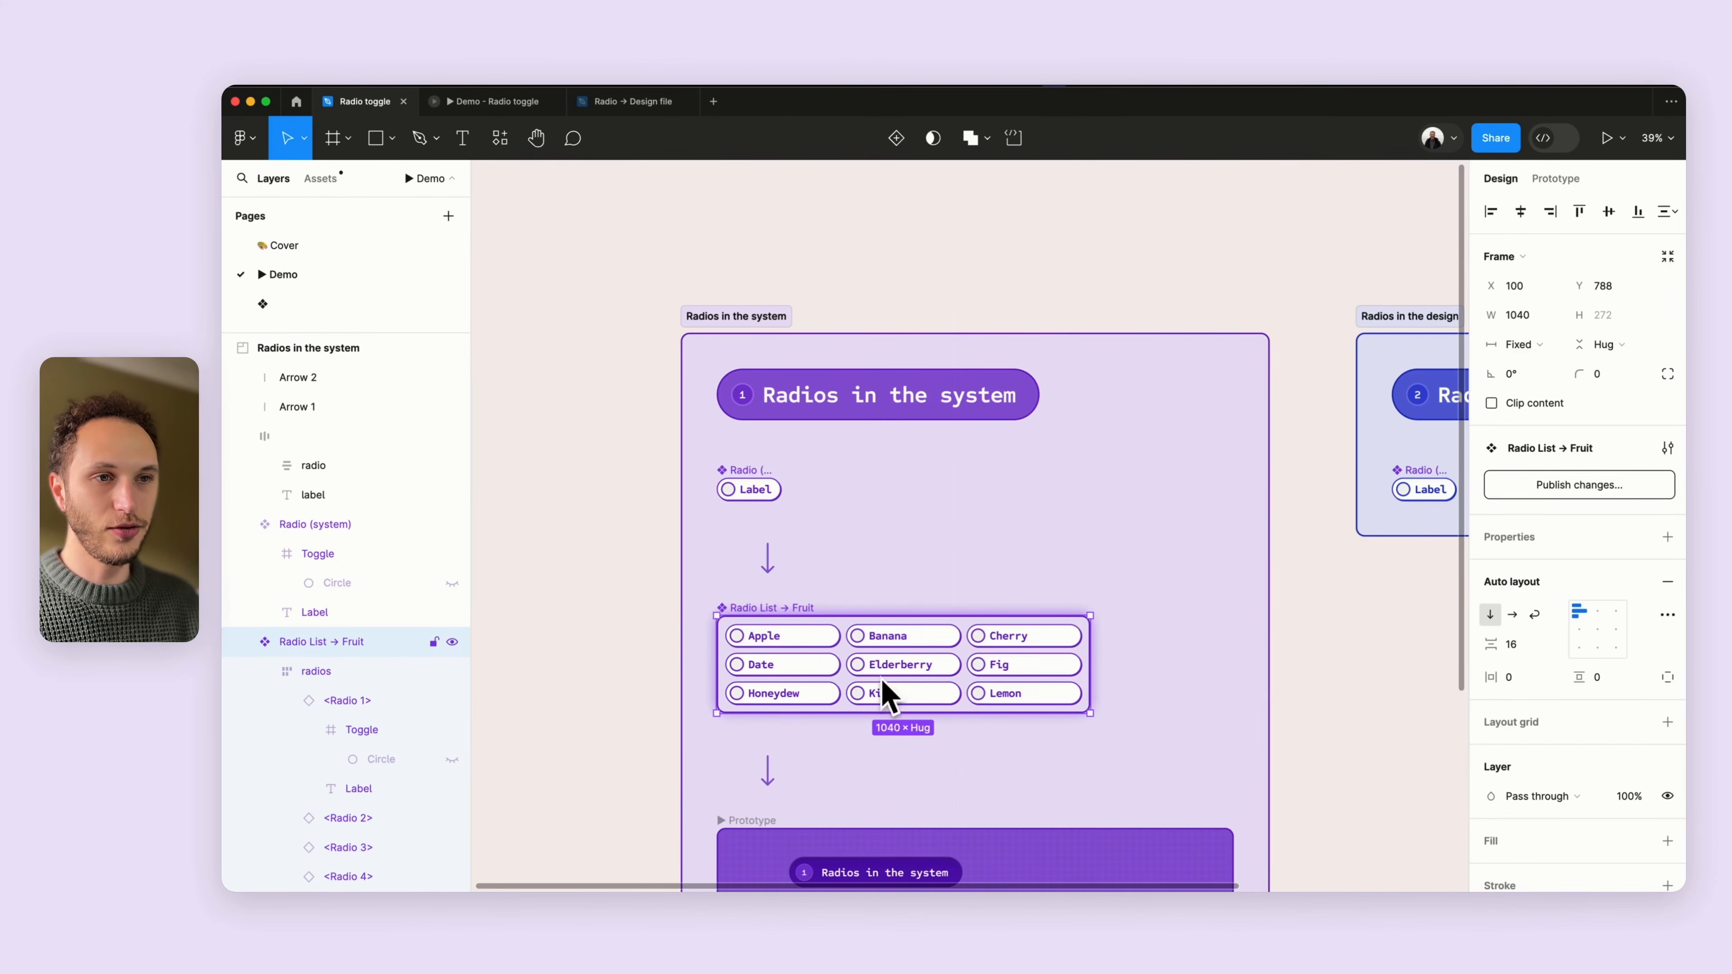
scroll(878, 557, "down", 3)
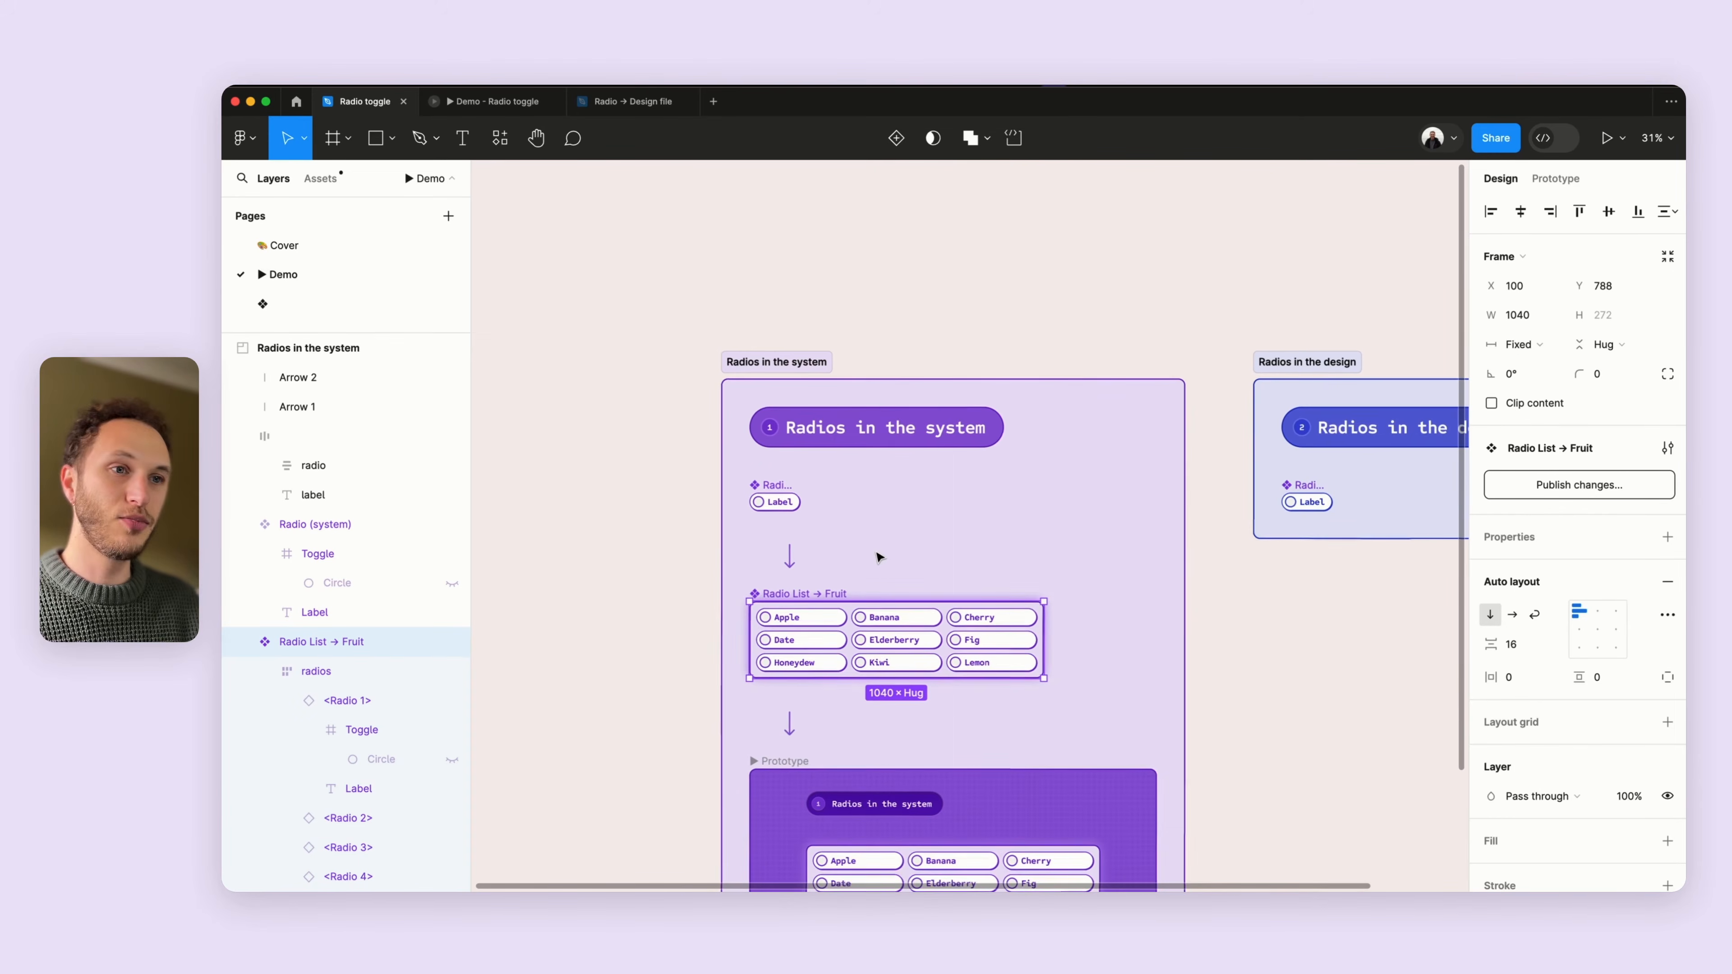
left_click(699, 554)
- Select the Radio (designs) component in the Radios in the design frame and examine its properties
scroll(700, 554, "down", 4)
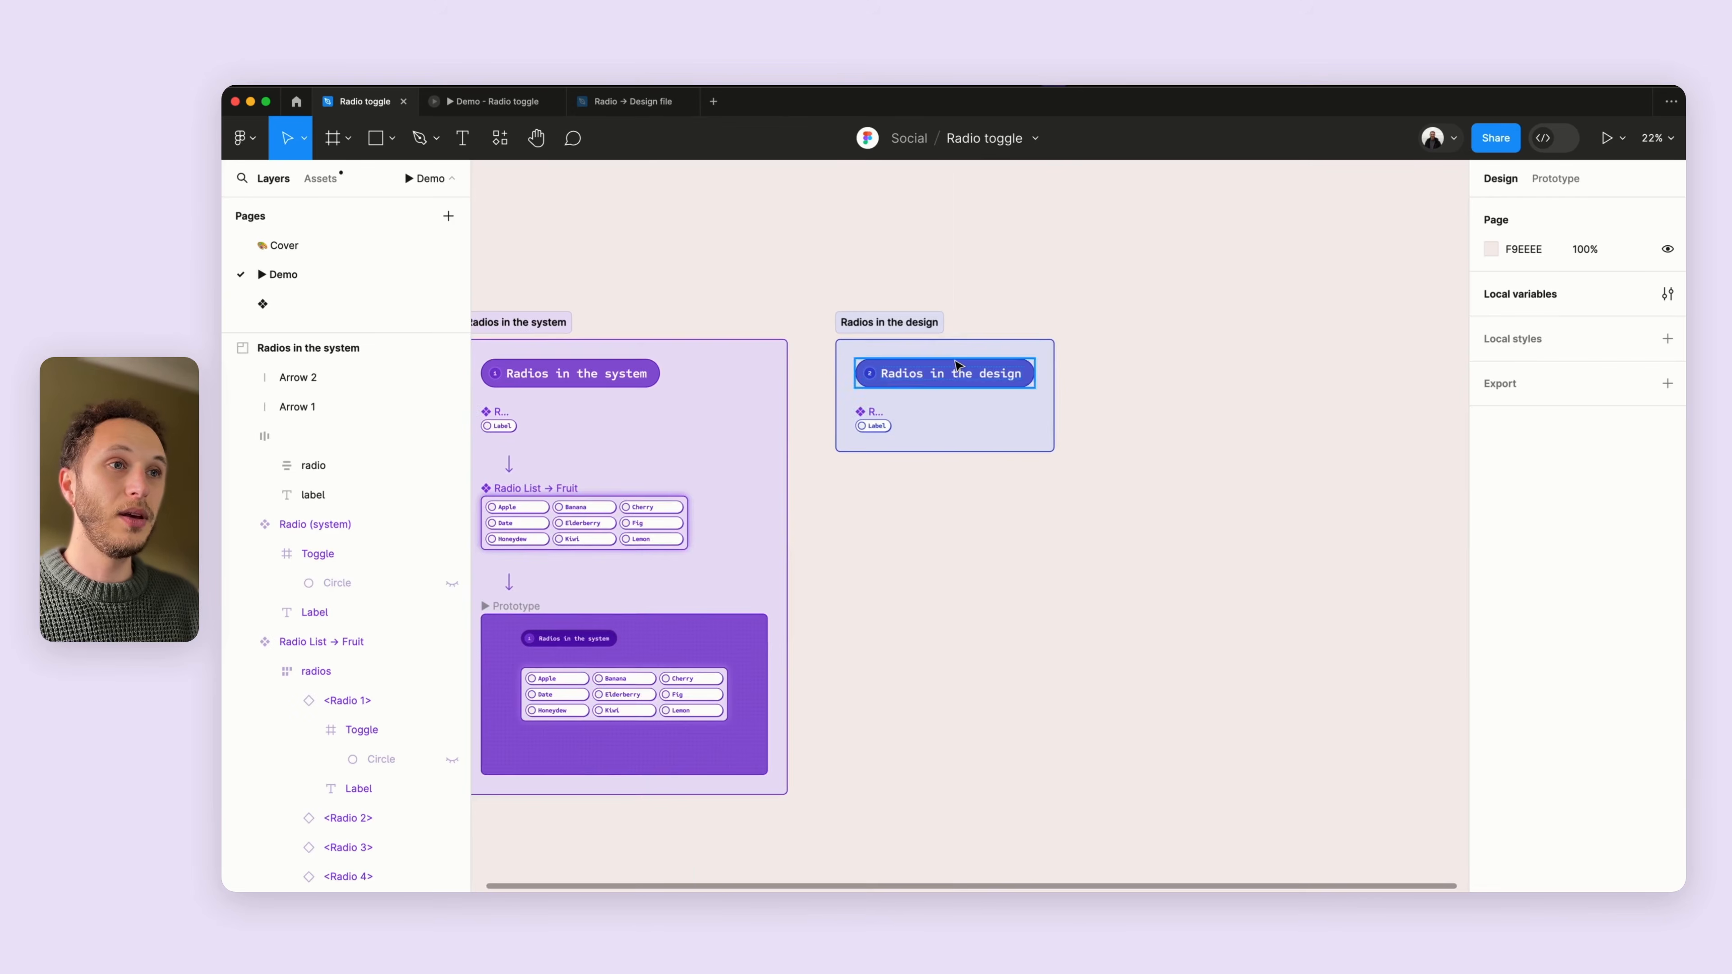
scroll(922, 375, "up", 6)
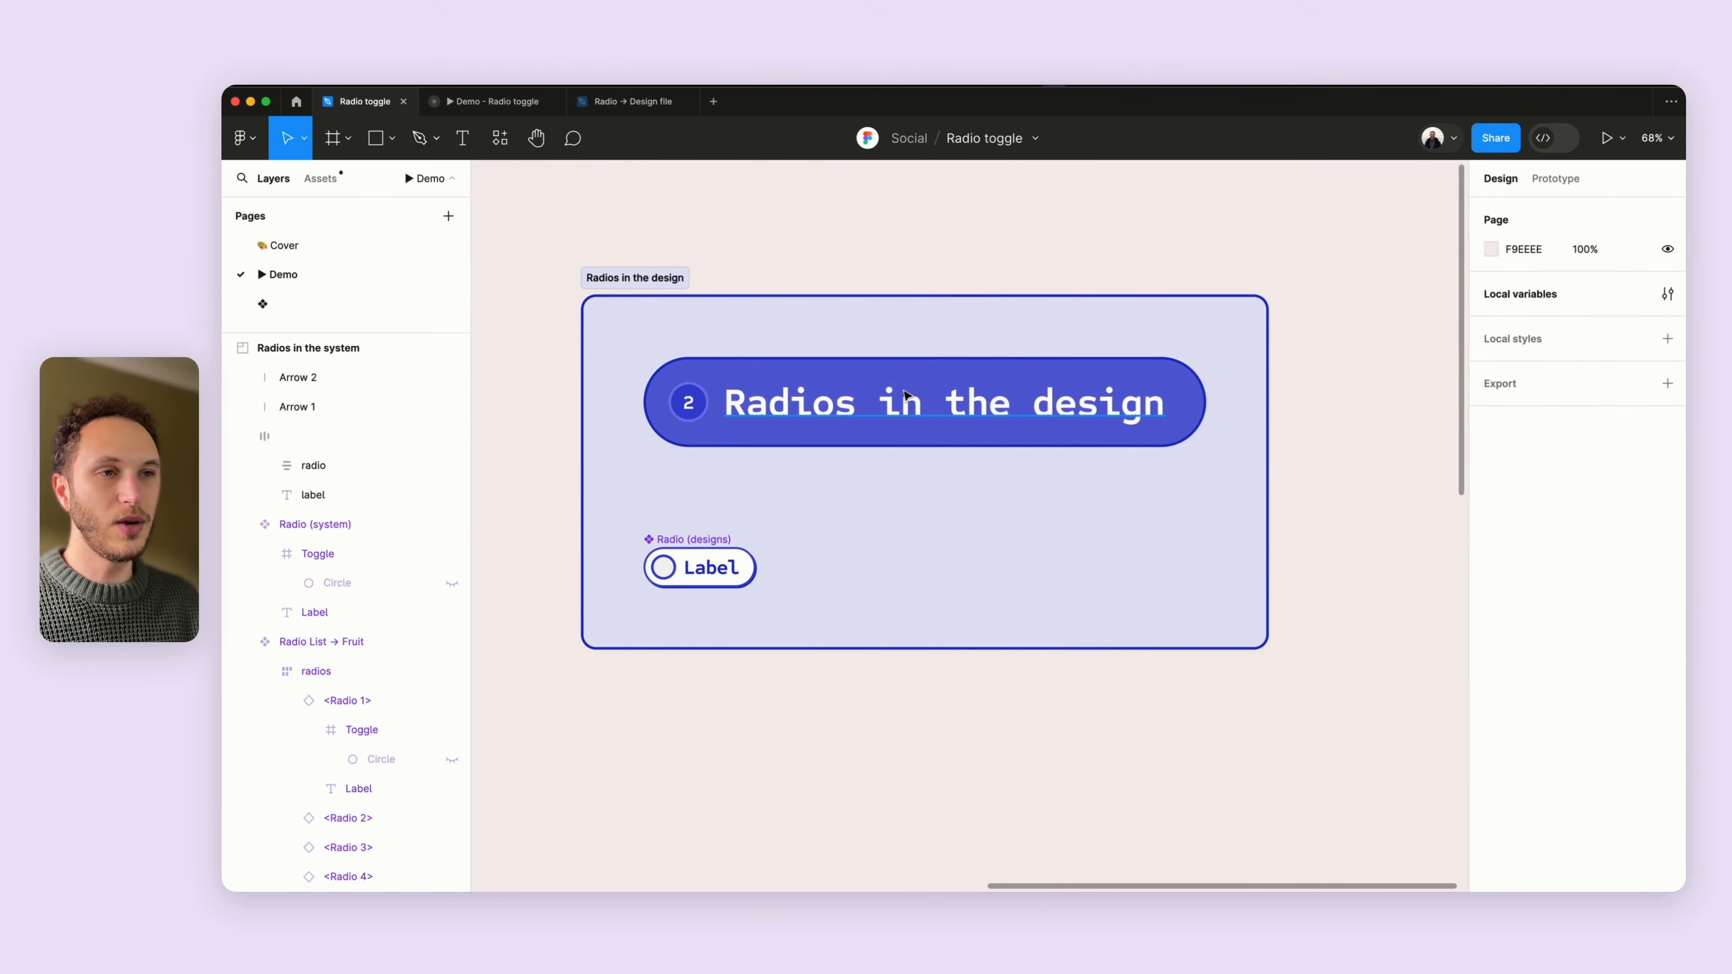
scroll(846, 454, "left", 2)
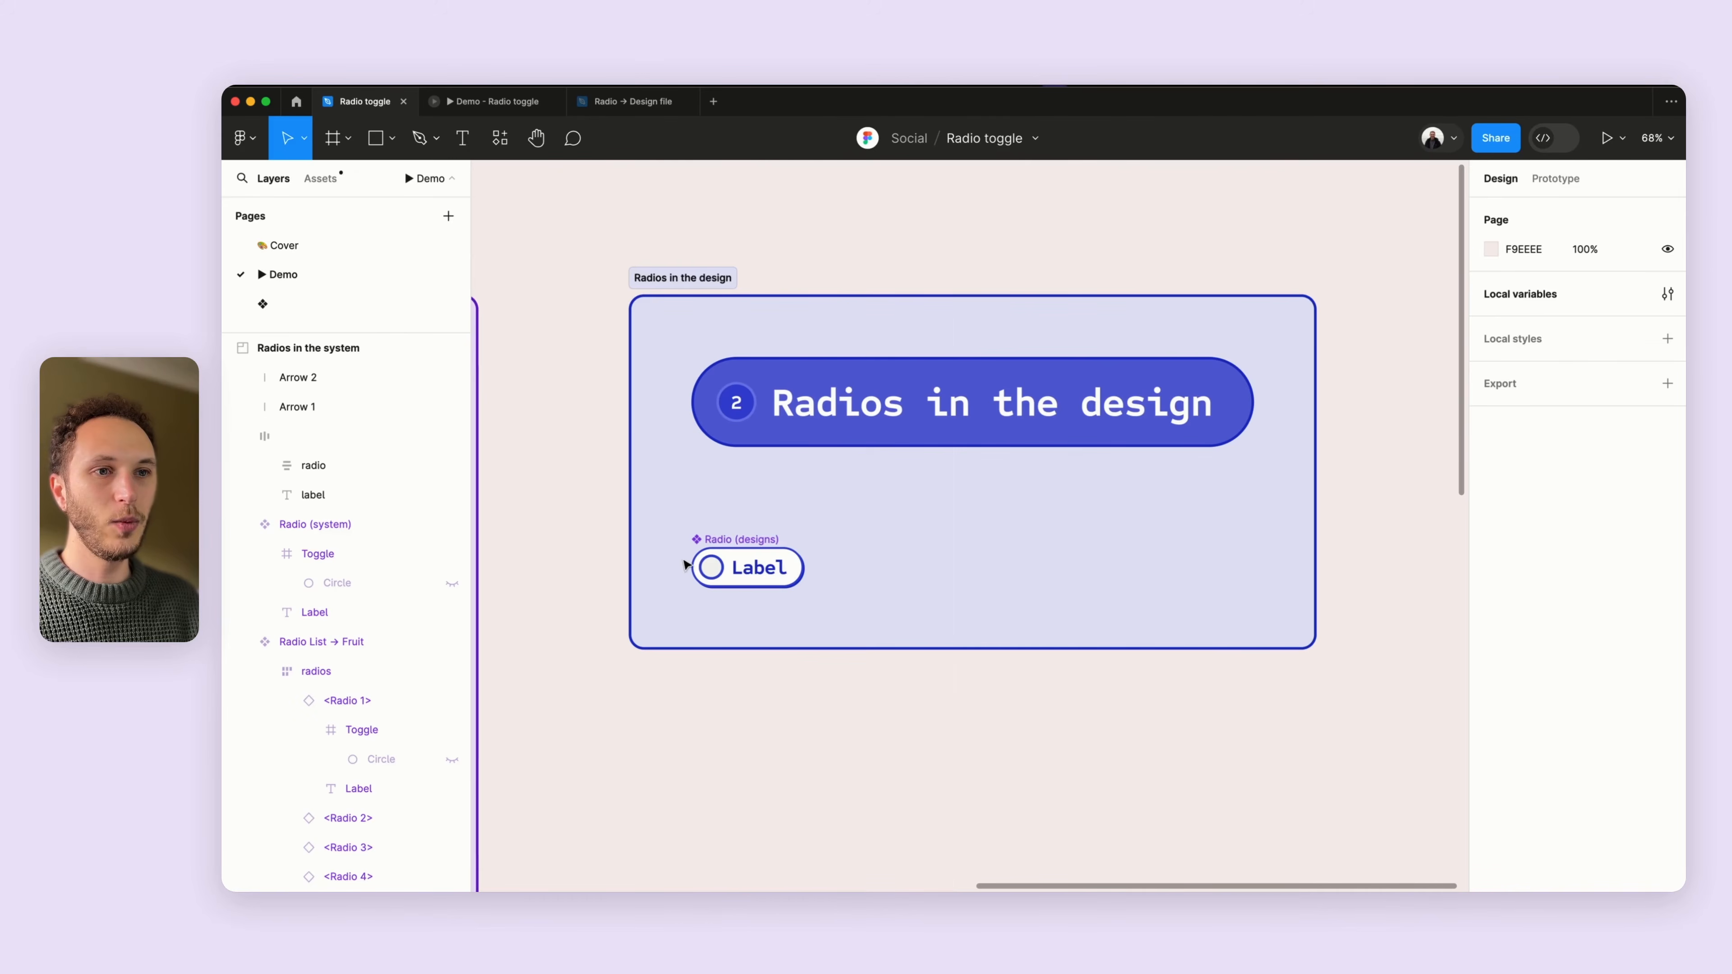
scroll(683, 564, "up", 5)
left_click(819, 575)
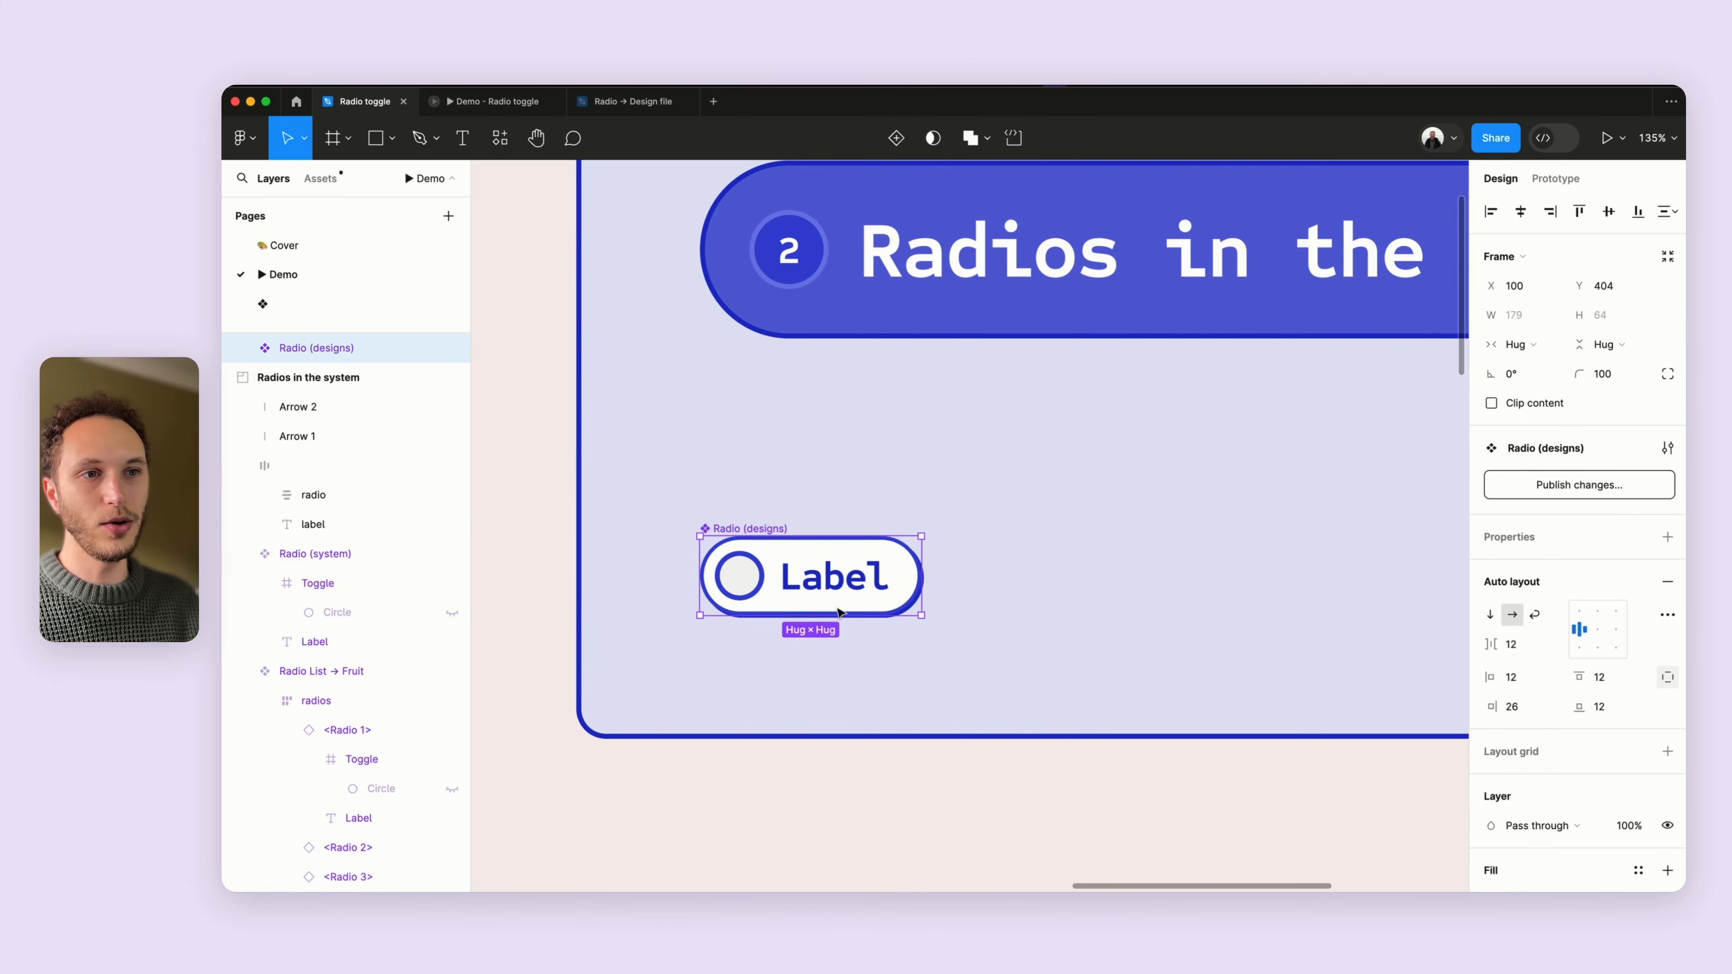
scroll(758, 636, "down", 5)
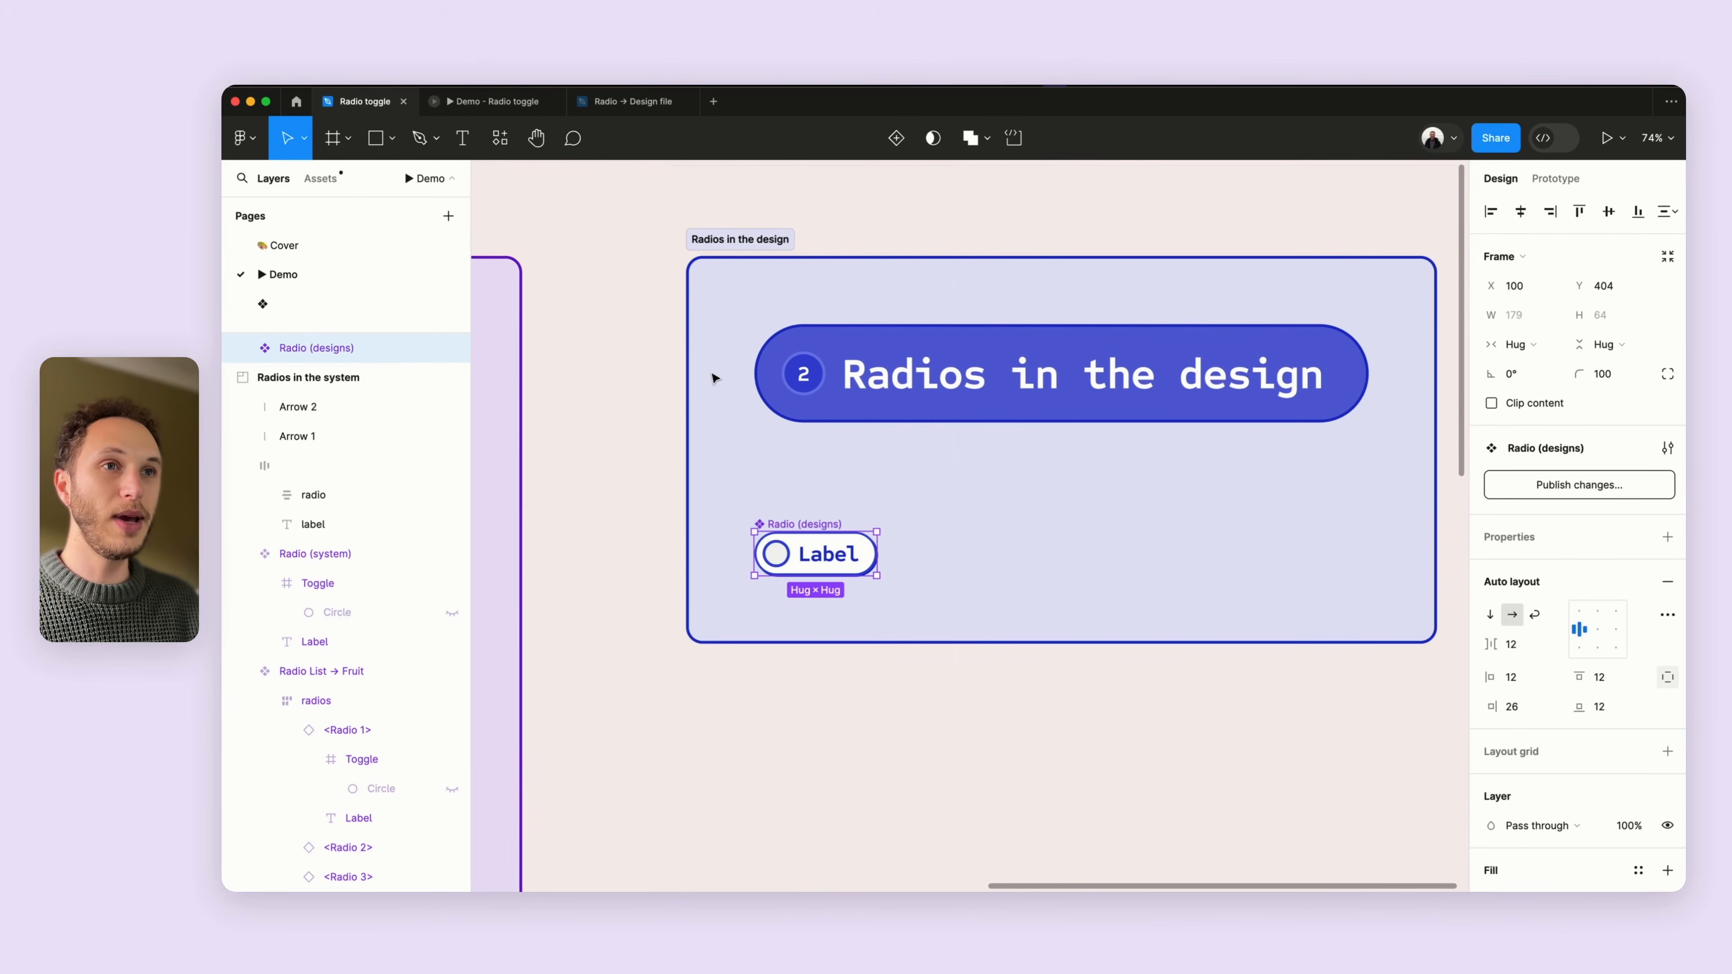
- Switch to the Radio → Design file tab, show the interface and open the local variables
left_click(620, 103)
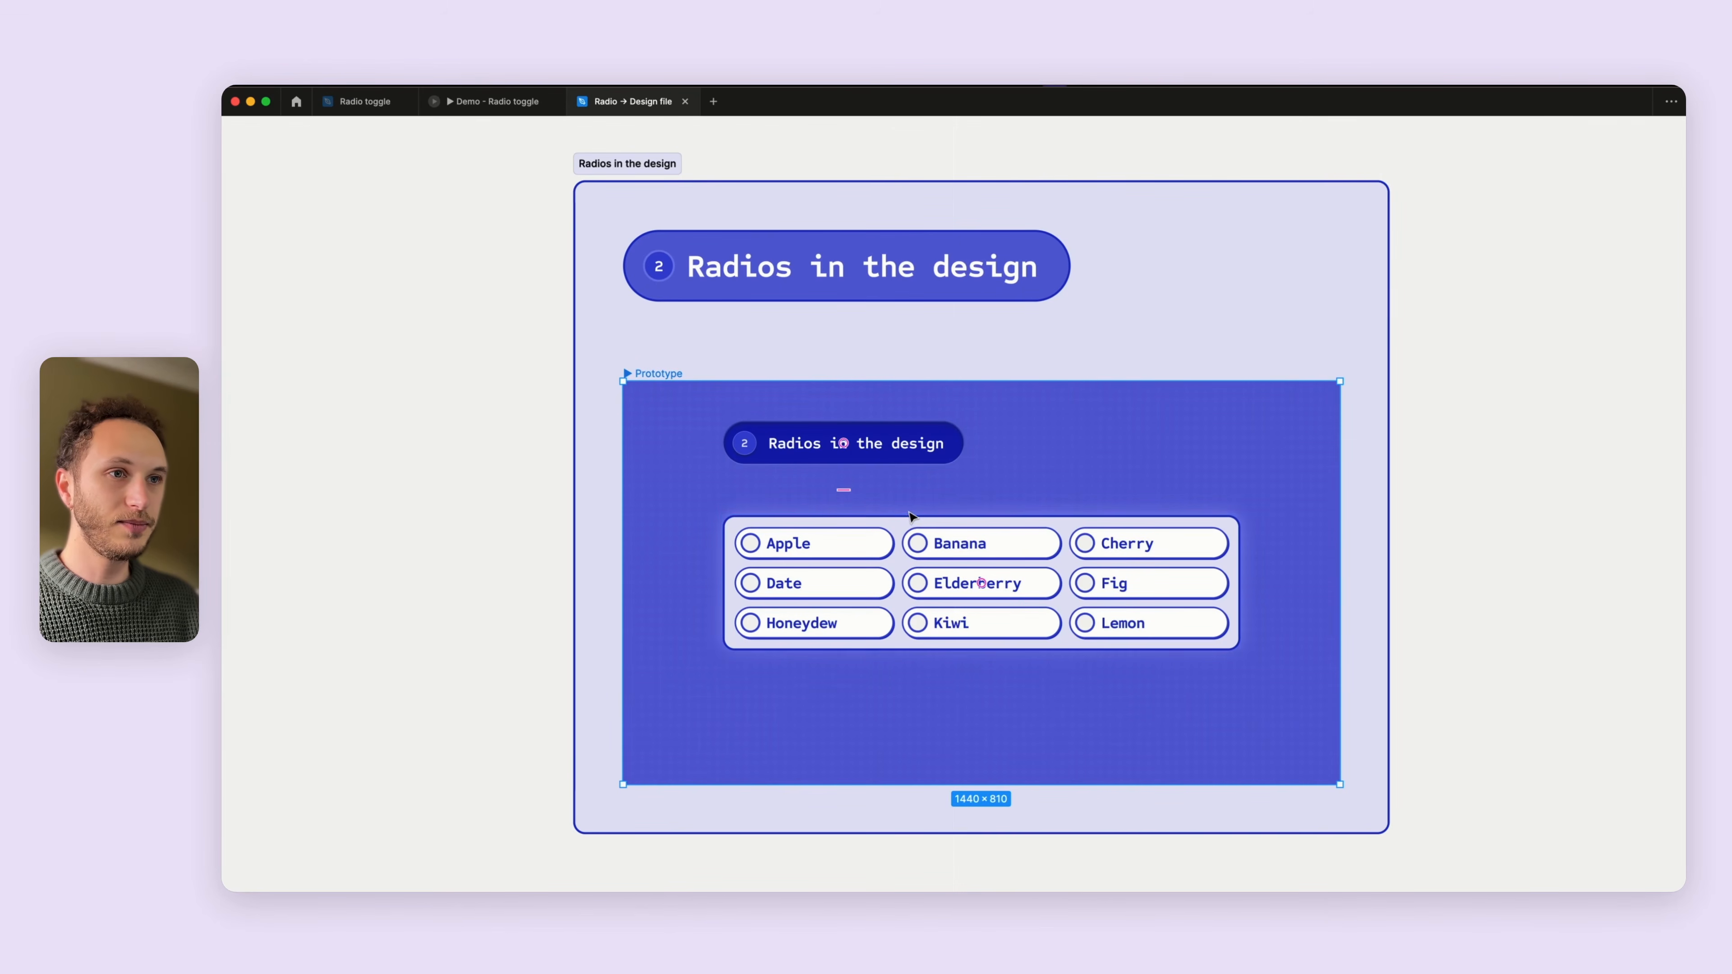
key("super+backslash")
left_click(1403, 334)
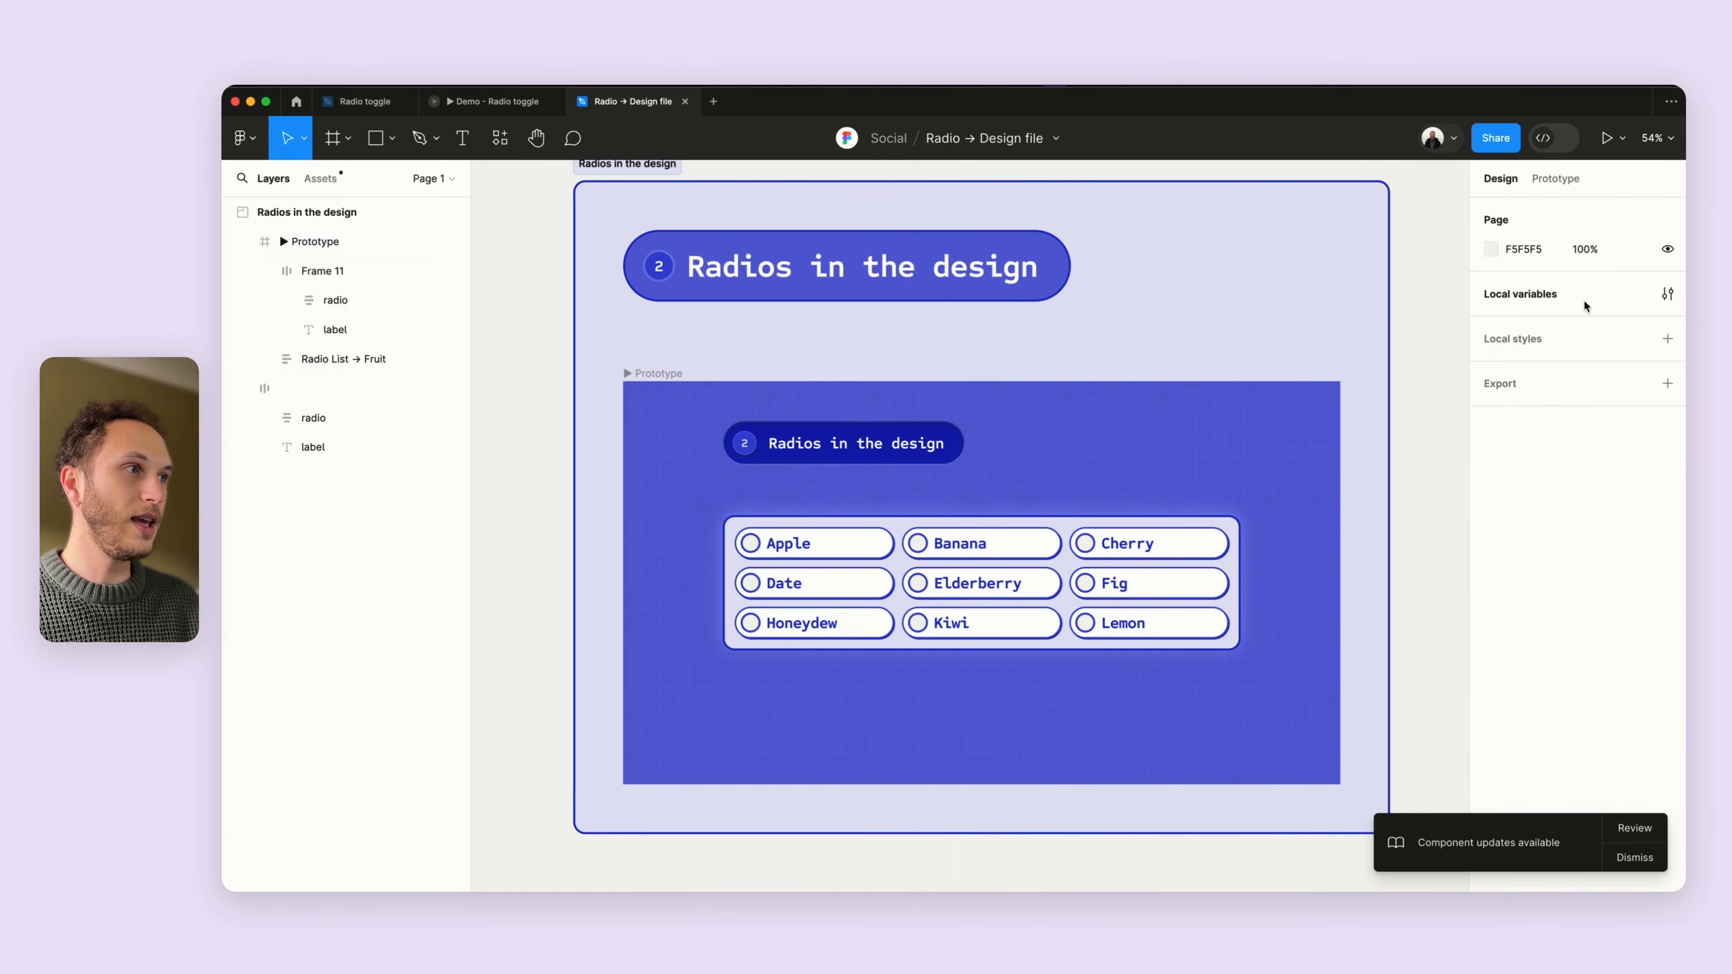
left_click(1668, 295)
scroll(1173, 447, "down", 10)
scroll(1175, 450, "up", 3)
left_click(1437, 193)
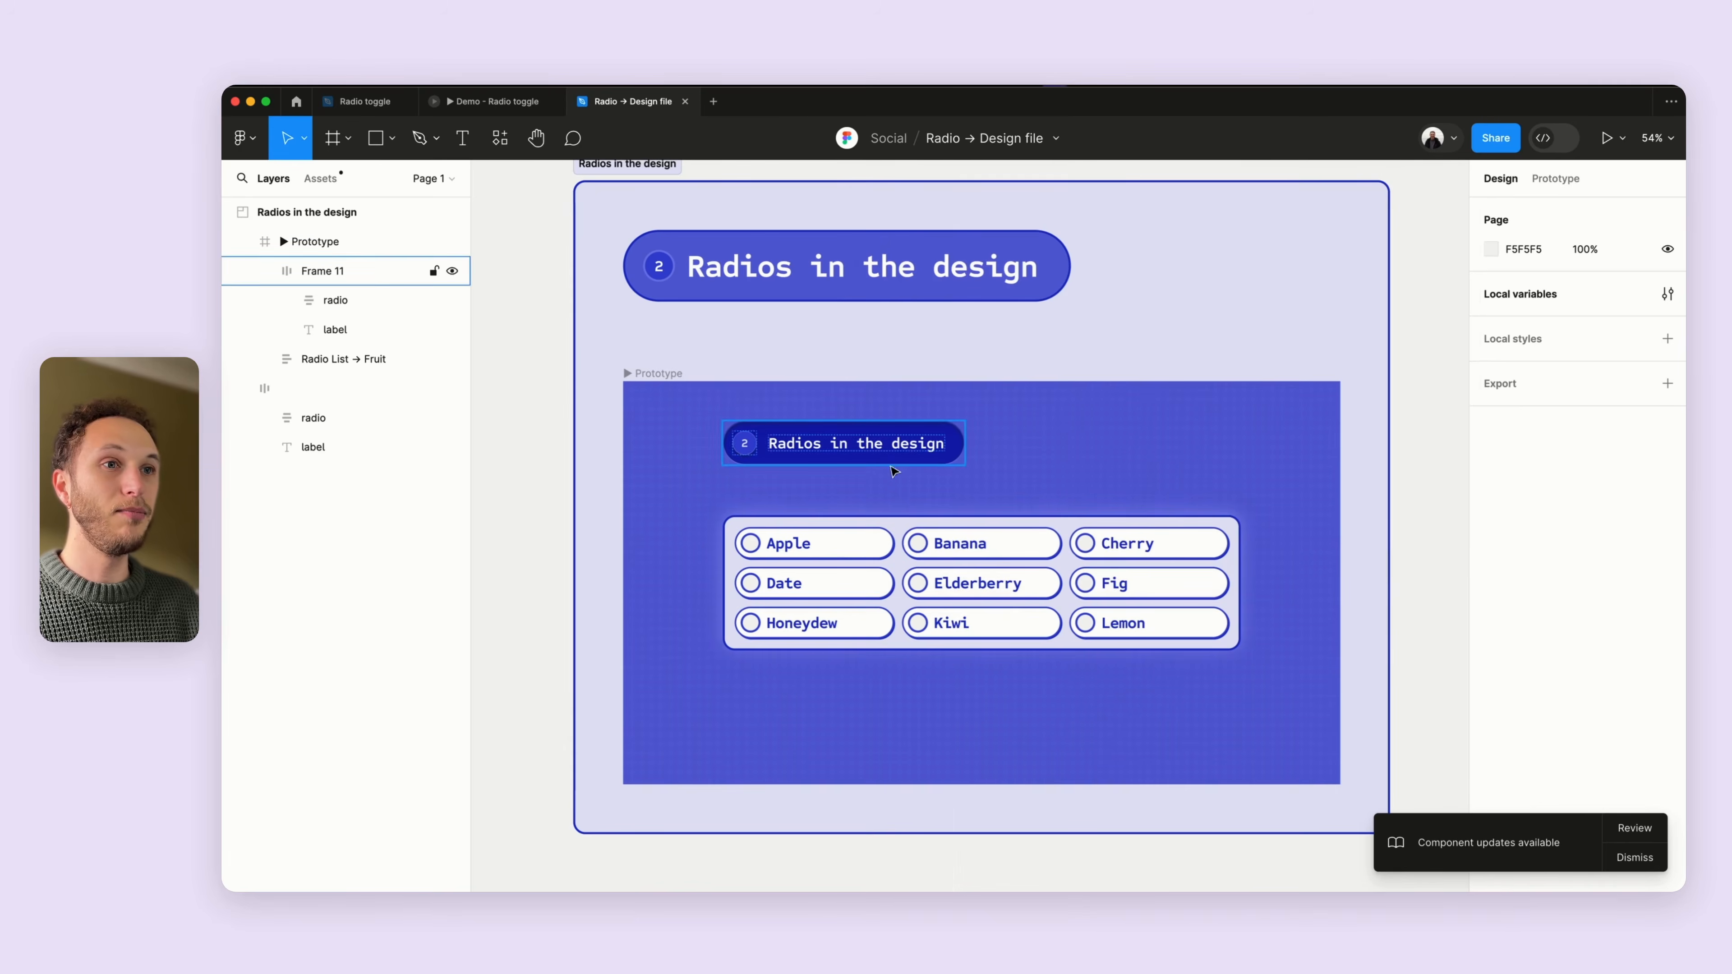
- Select the radios inside the radio list and examine the Apple radio's label
left_click(812, 572)
key("Return")
key("Return")
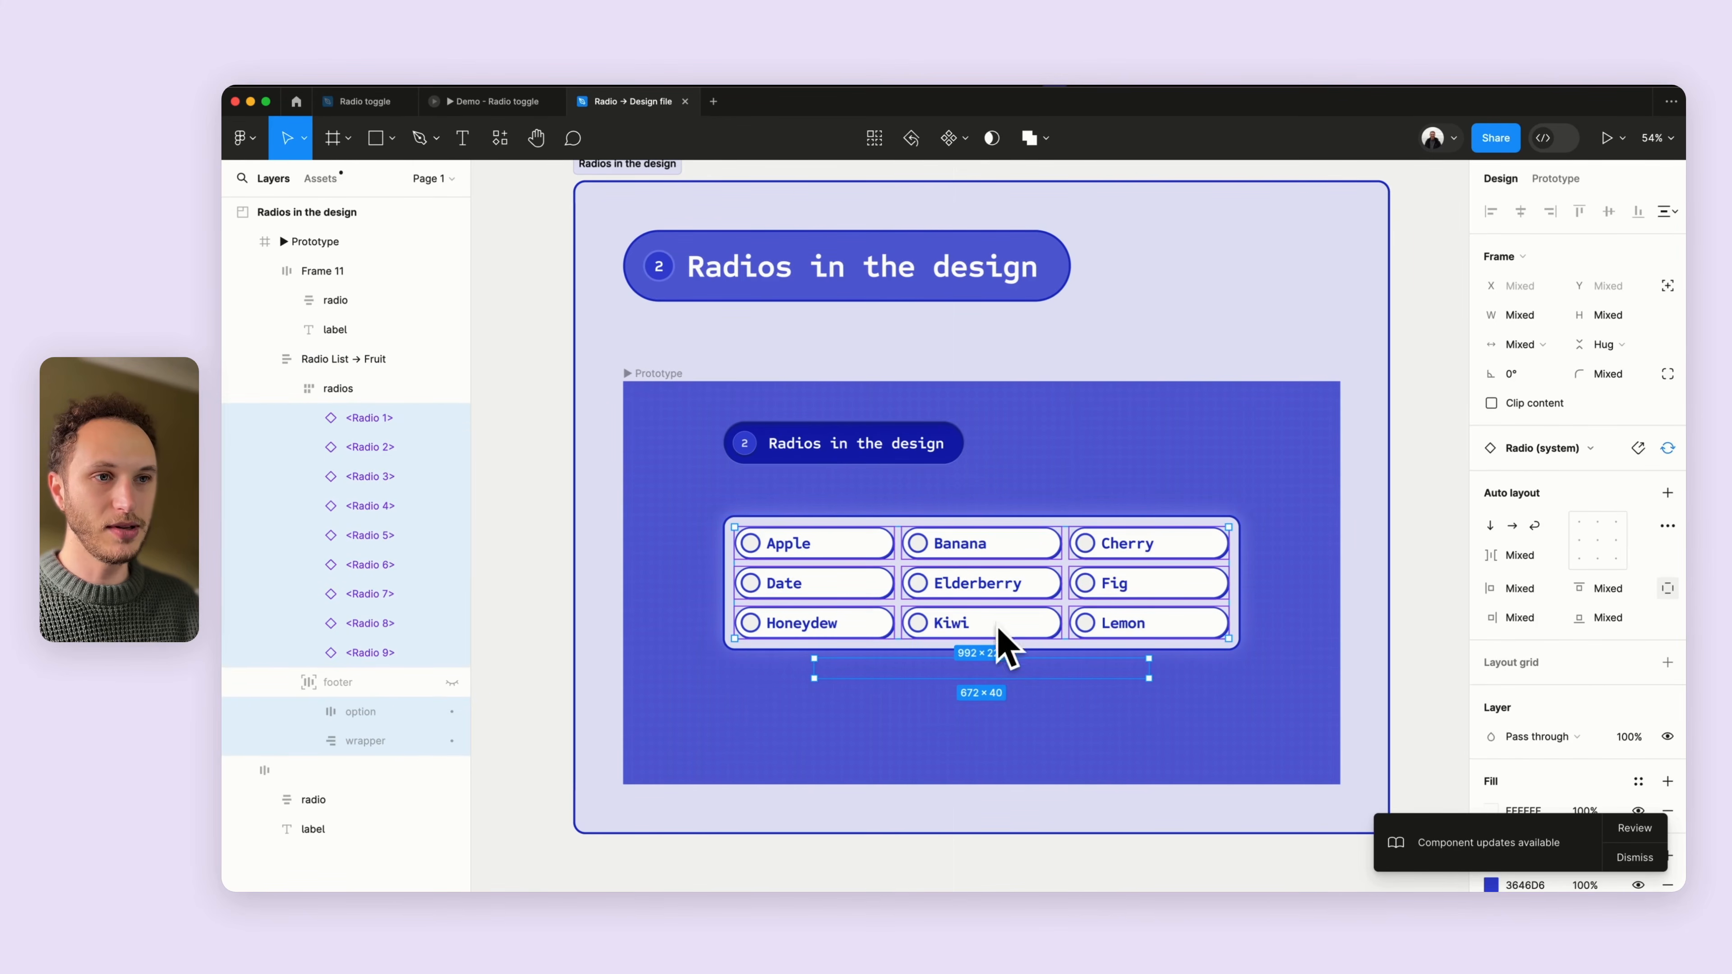
left_click(359, 427)
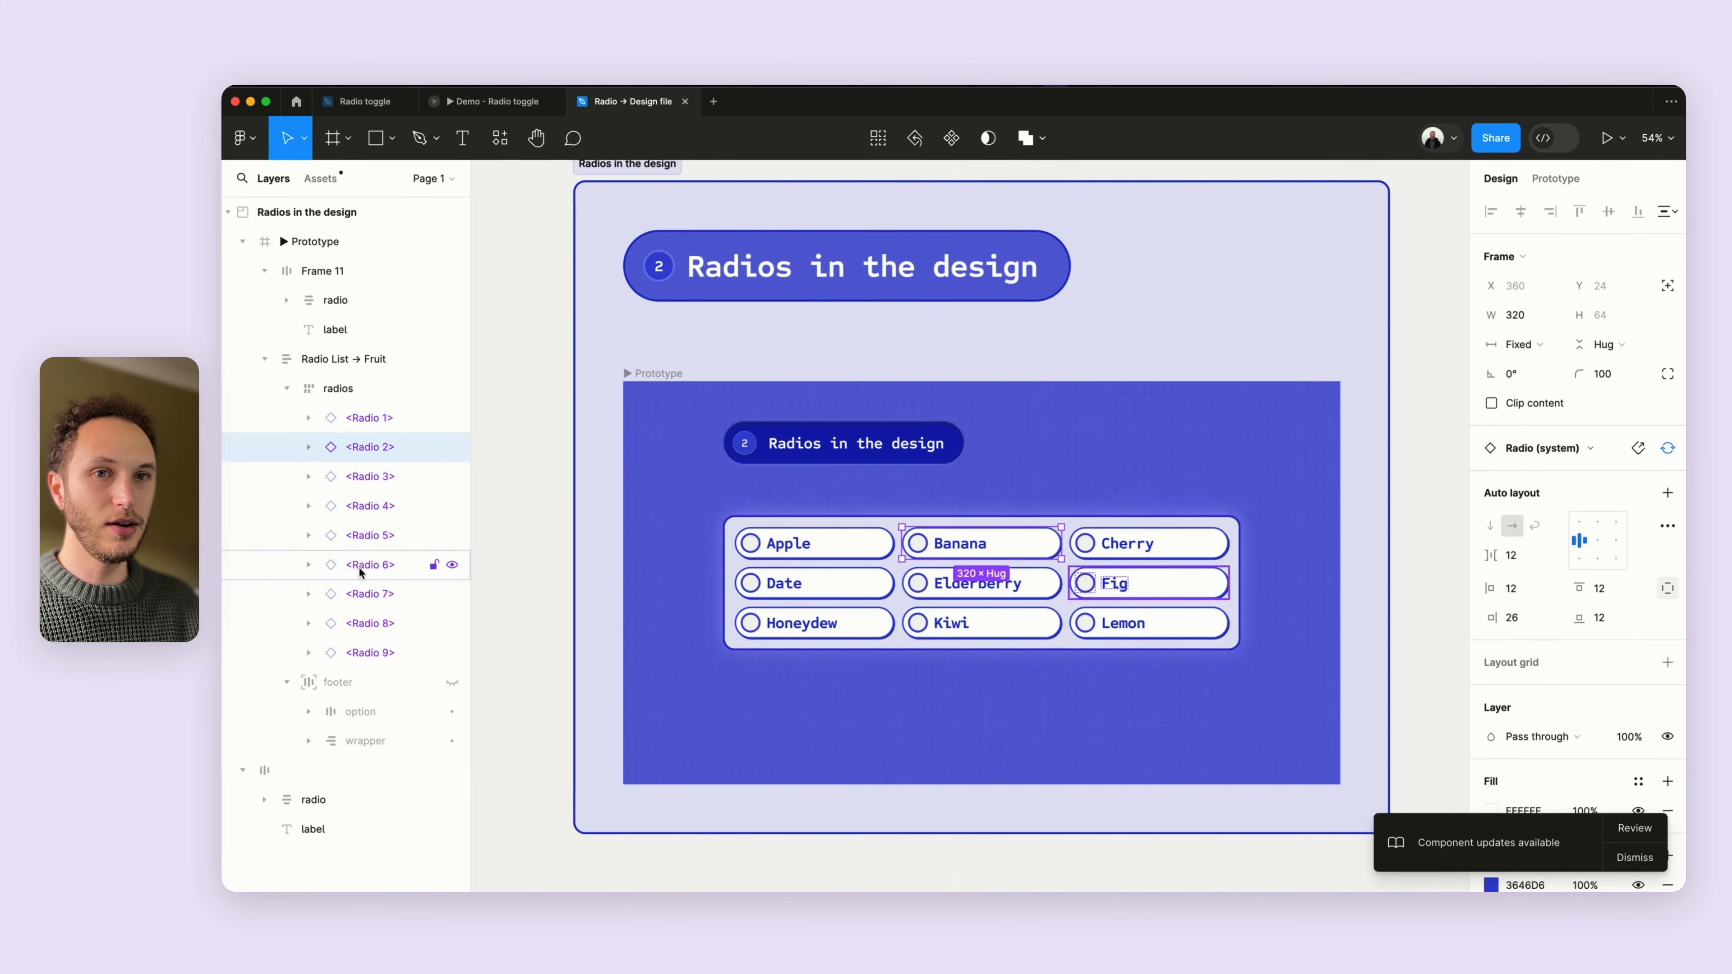
double_click(793, 554)
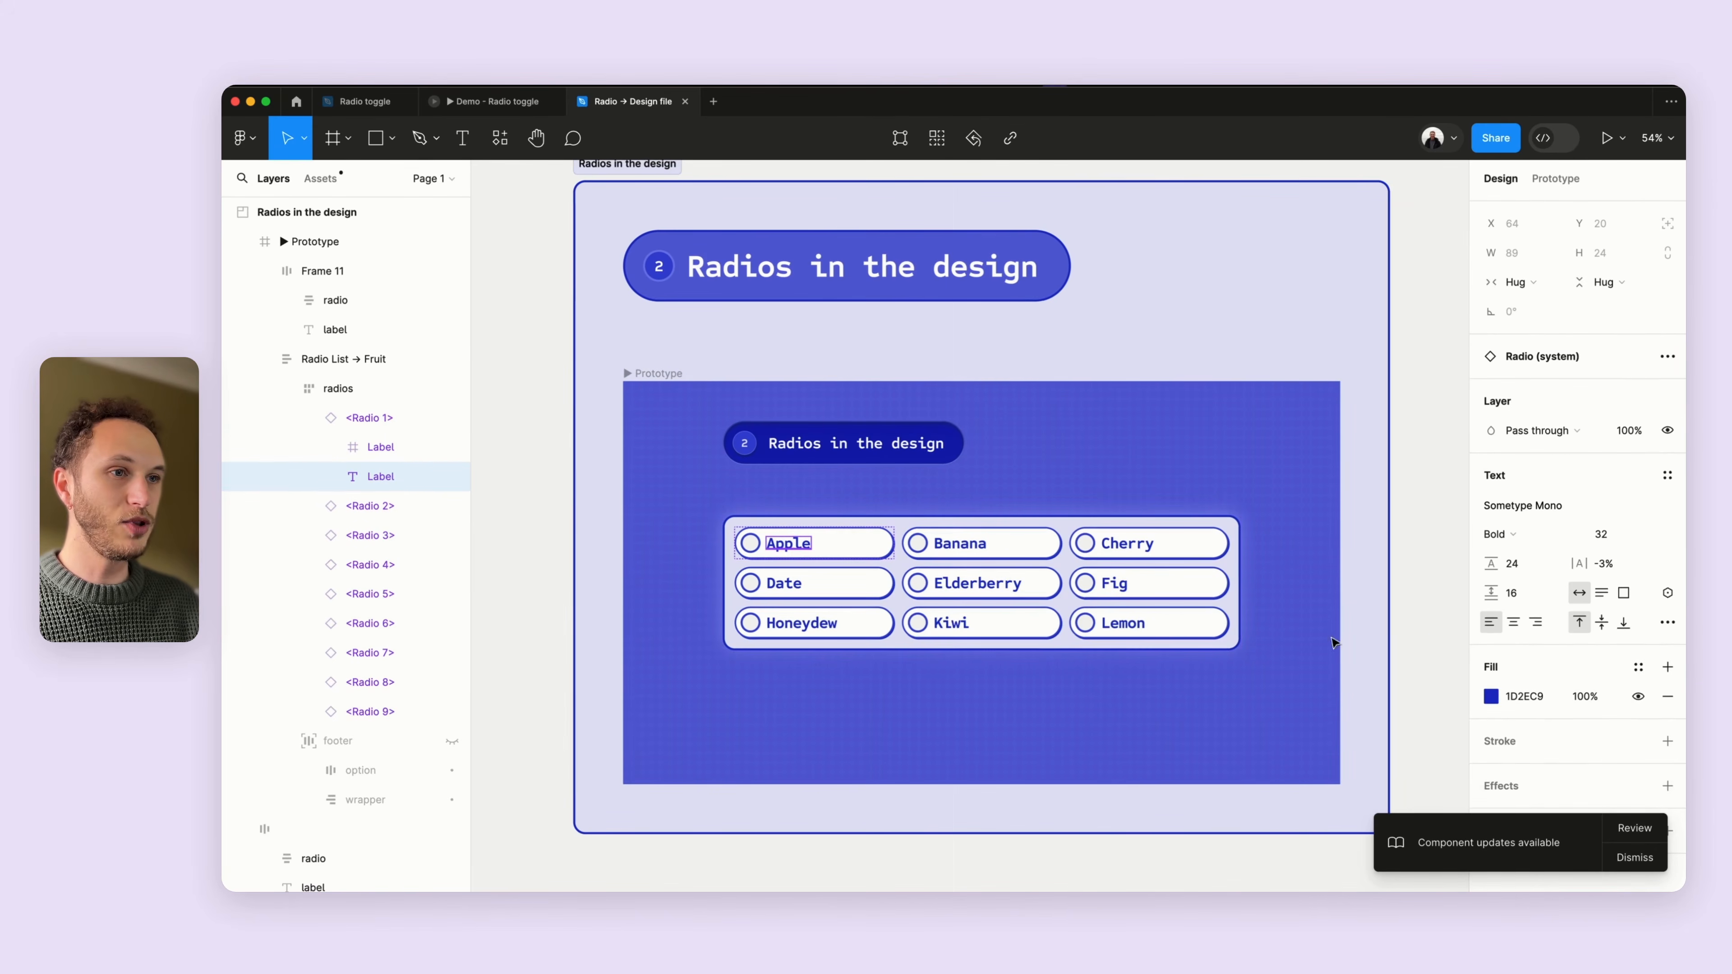
key("Escape")
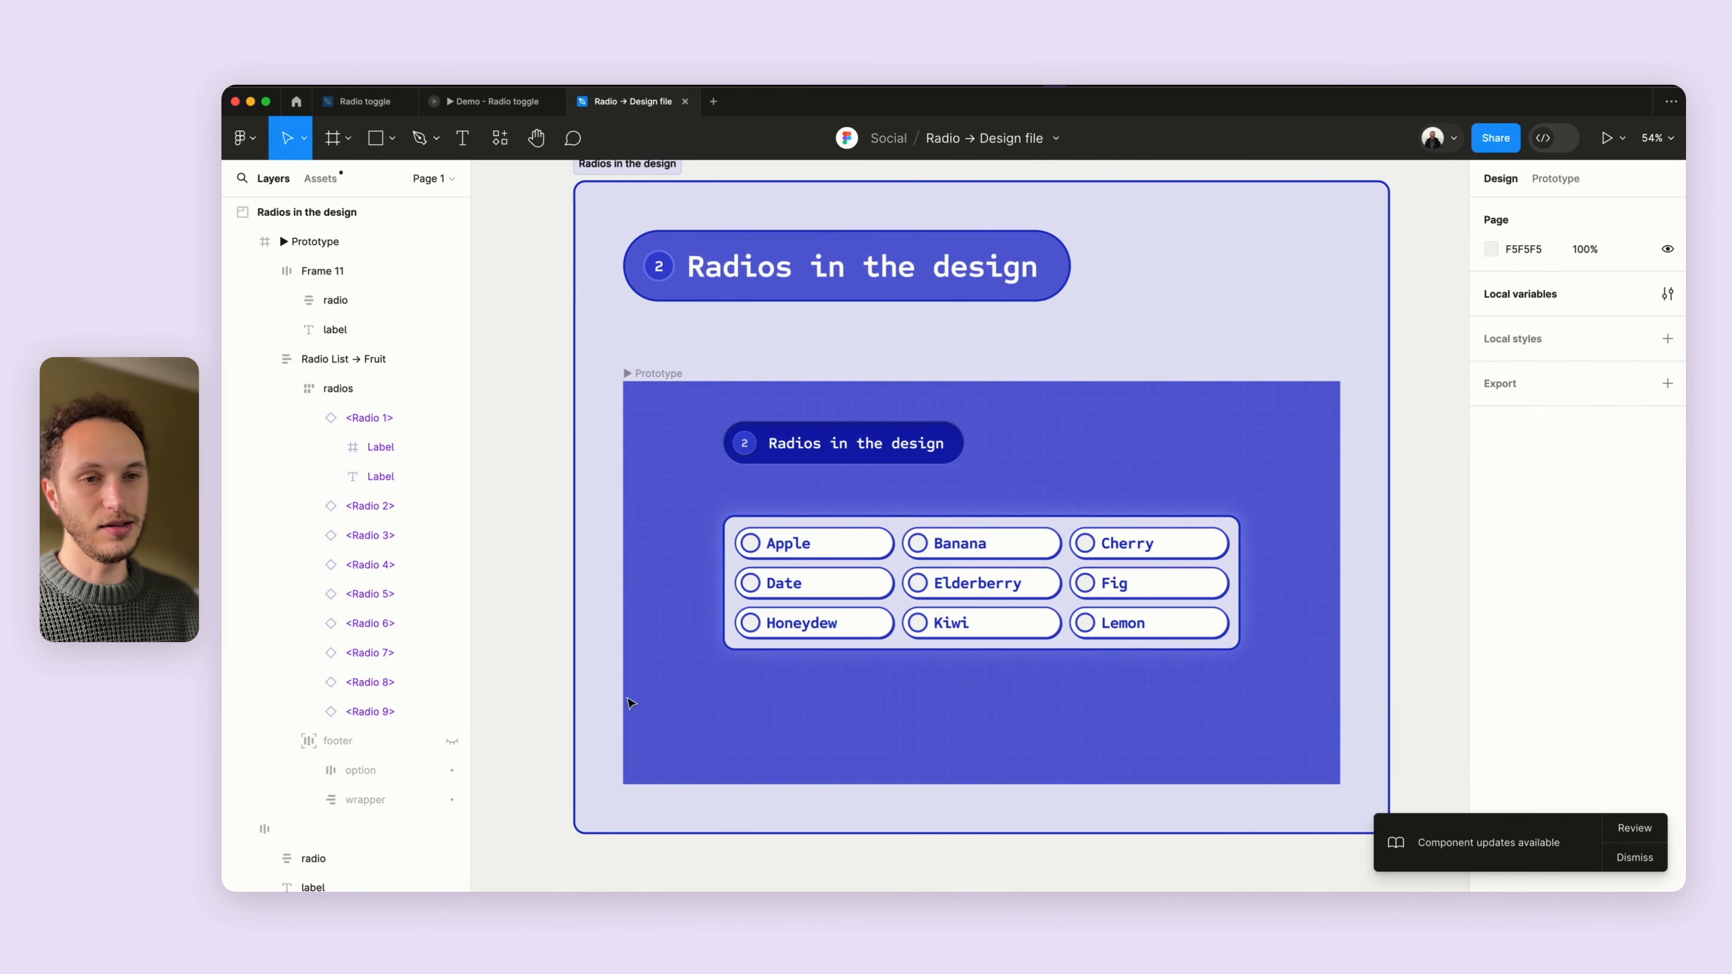
scroll(571, 699, "down", 3)
scroll(593, 546, "left", 3)
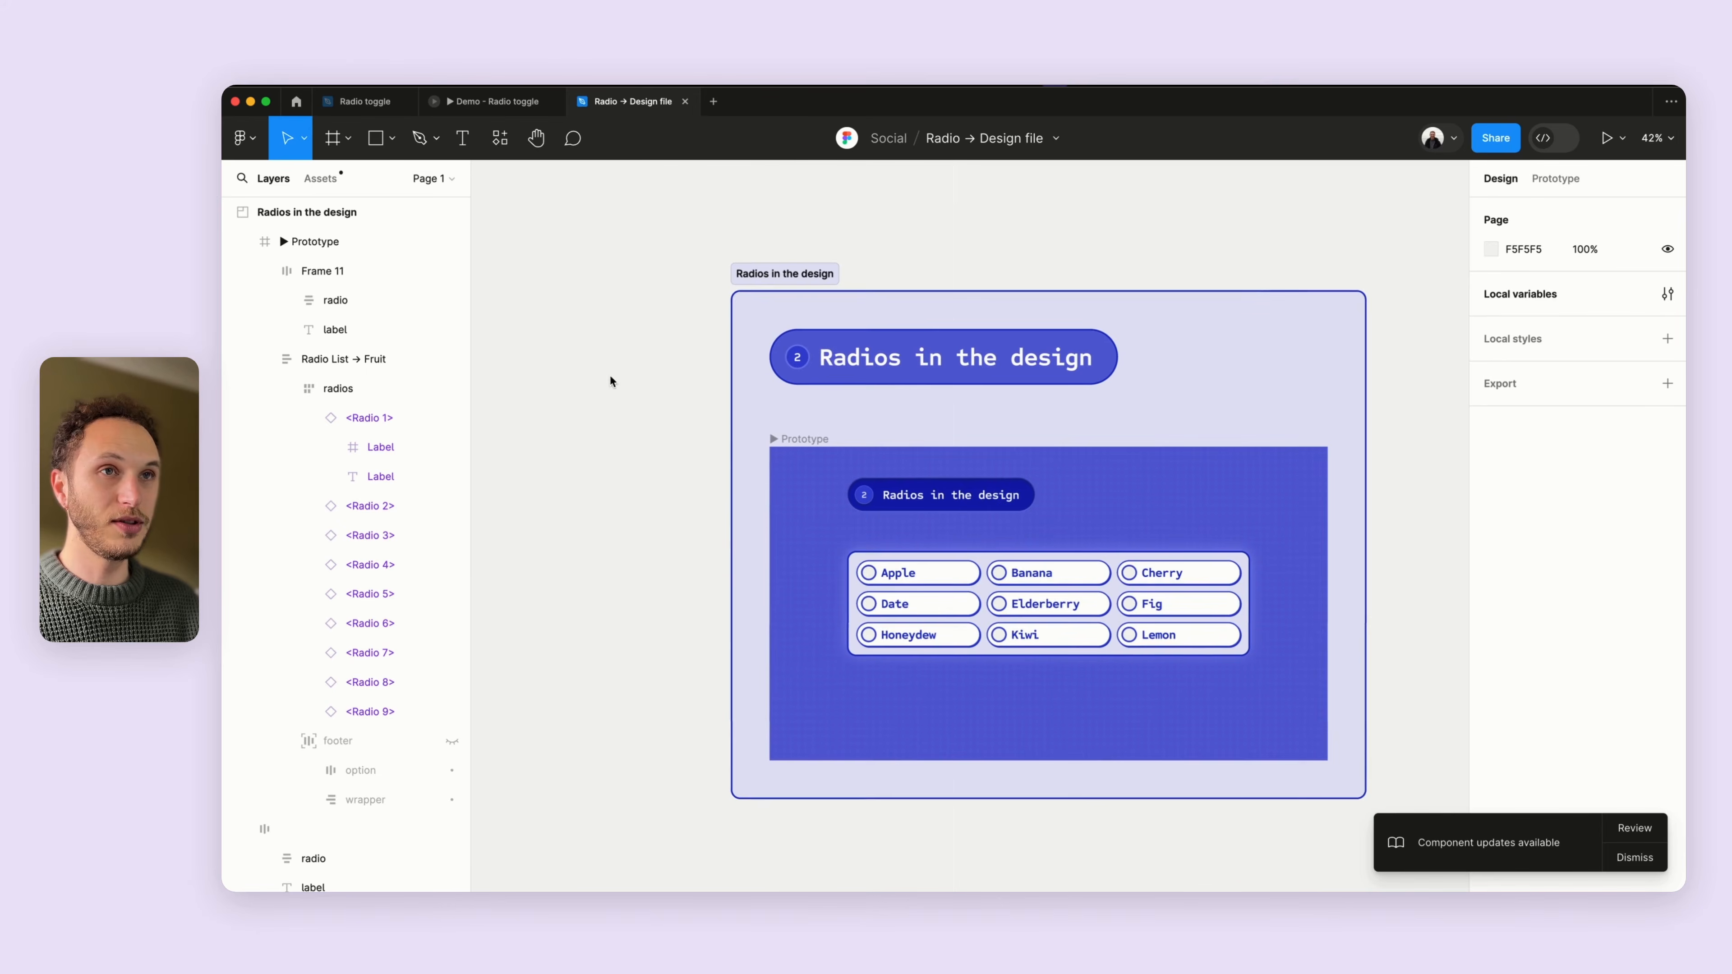
- Switch between the Radio toggle and Radio → Design file tabs to compare the radio designs
left_click(373, 108)
scroll(818, 478, "down", 3)
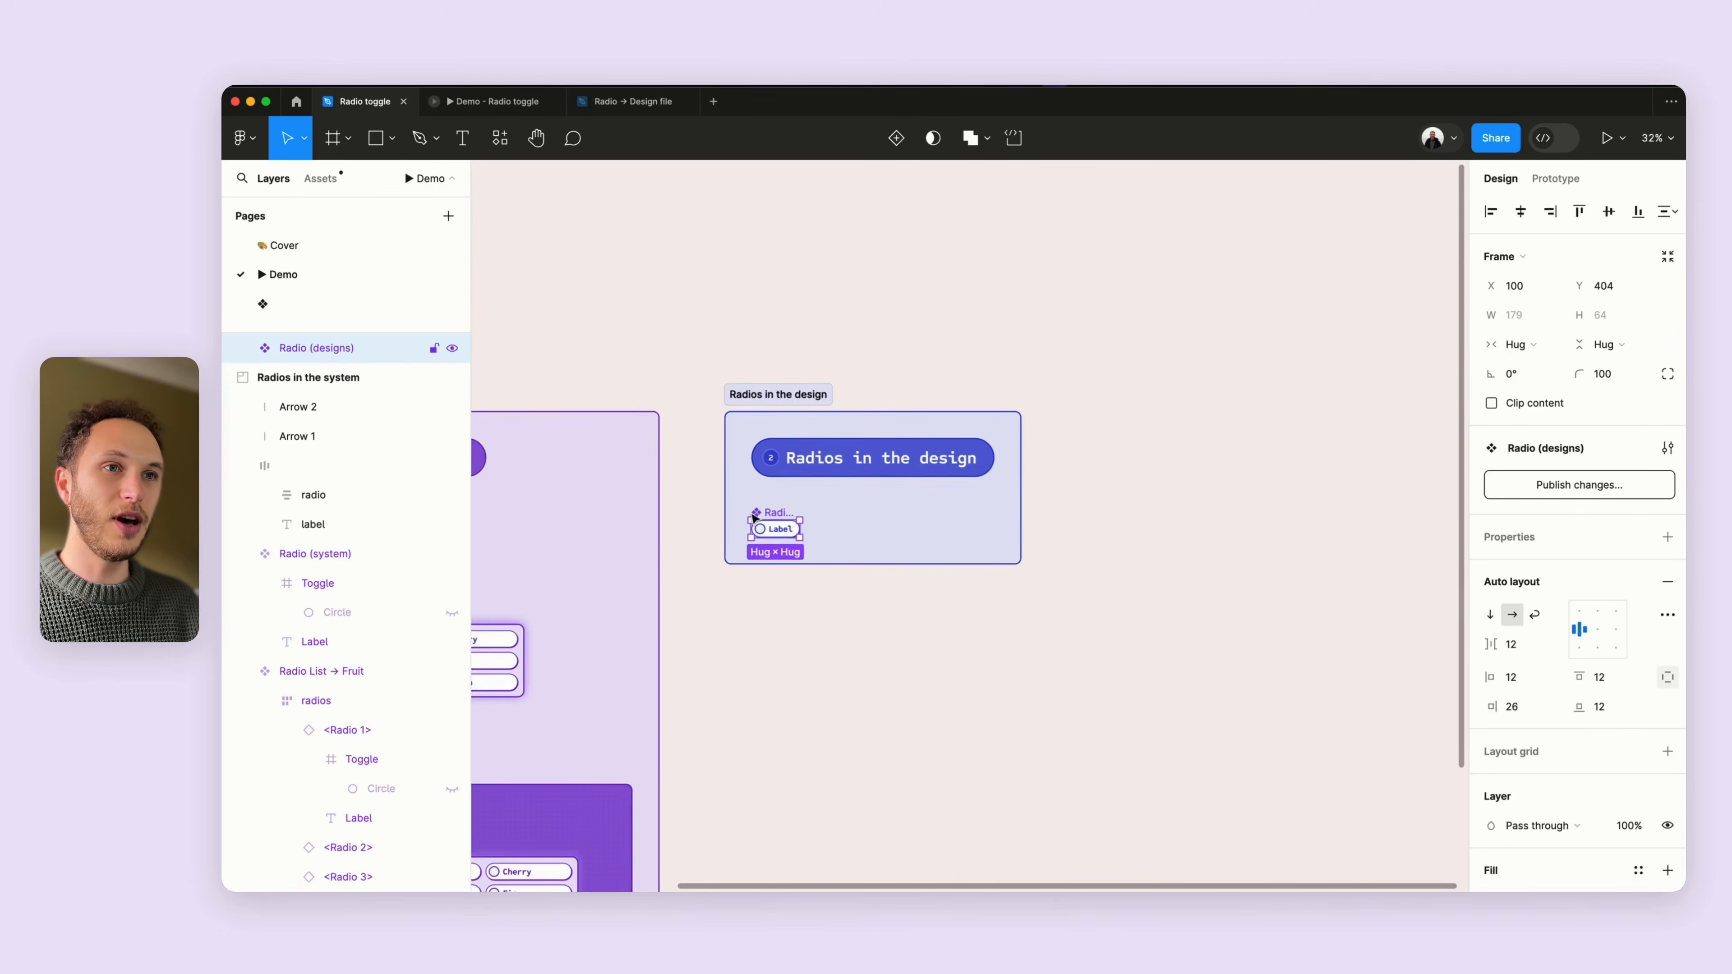
scroll(776, 450, "up", 2)
scroll(776, 450, "right", 1)
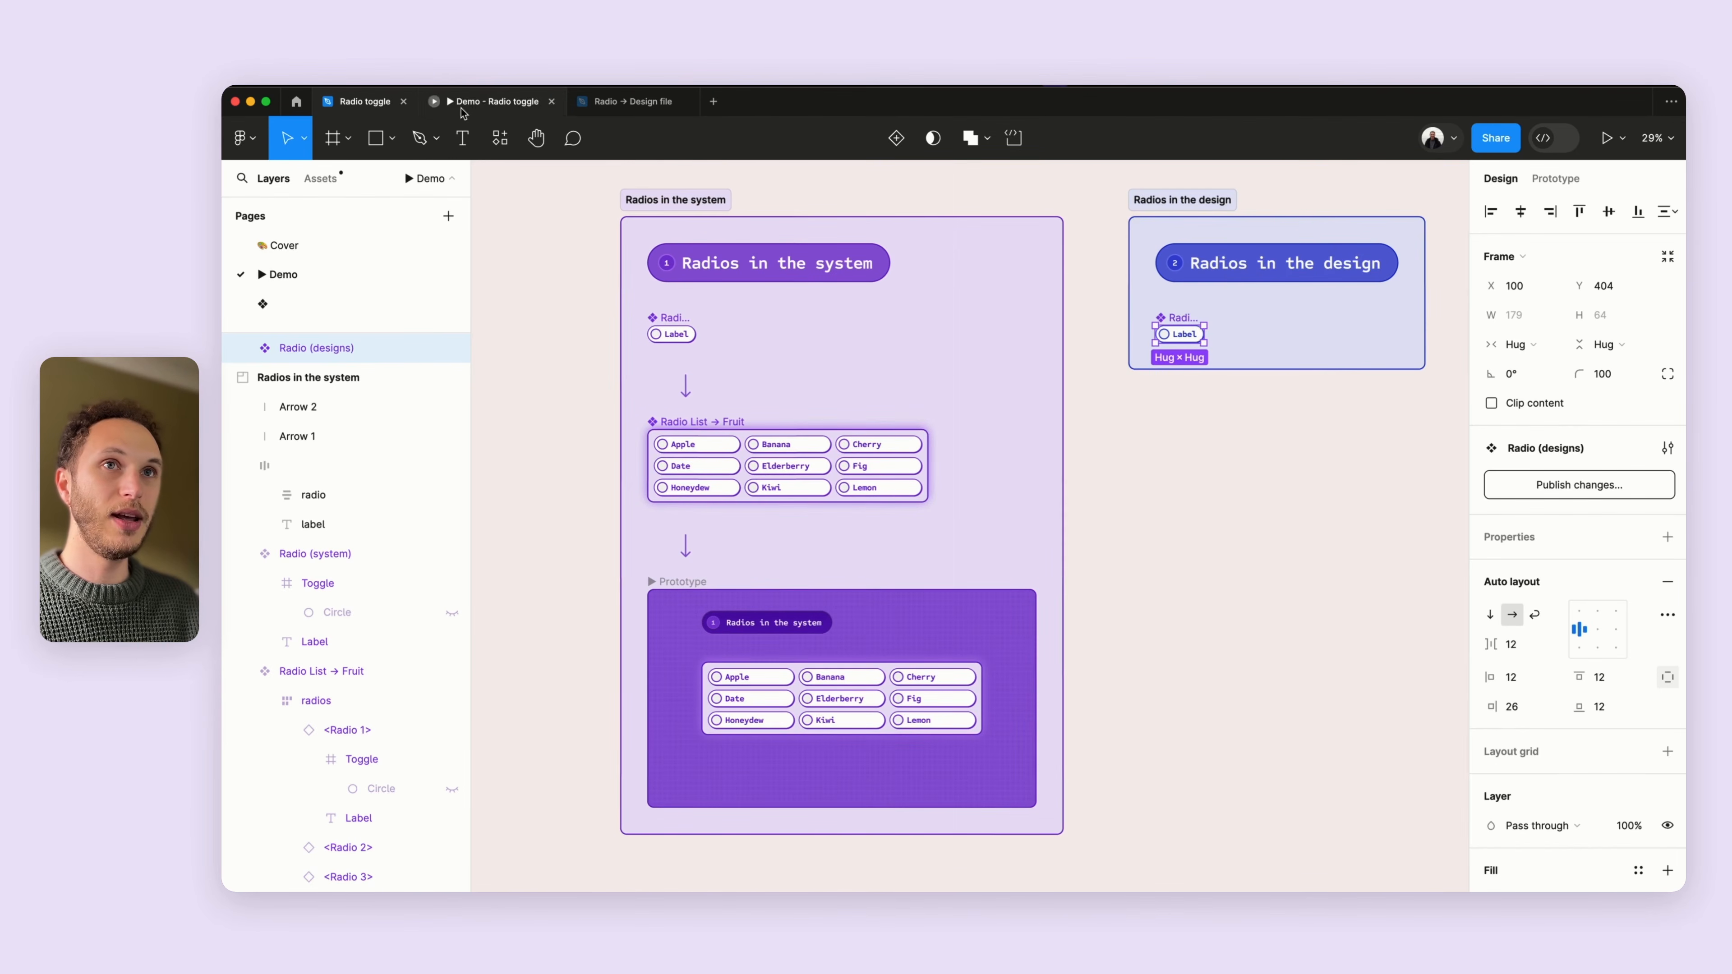
left_click(630, 101)
scroll(819, 444, "right", 1)
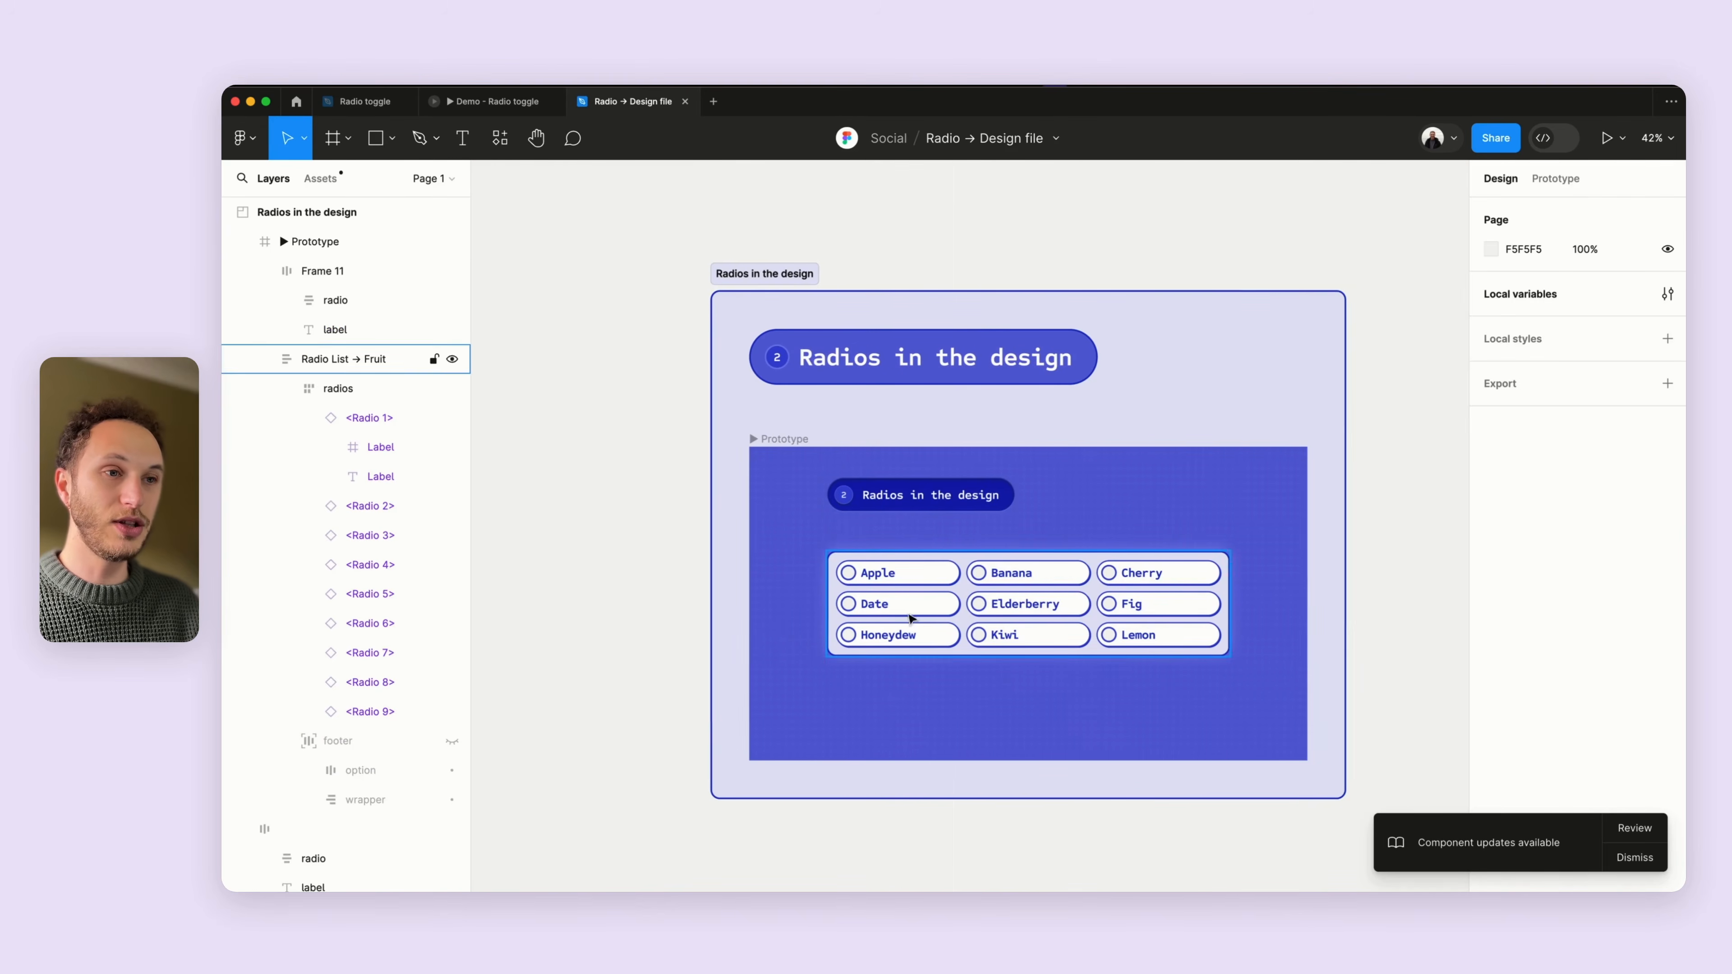
scroll(1009, 648, "up", 2)
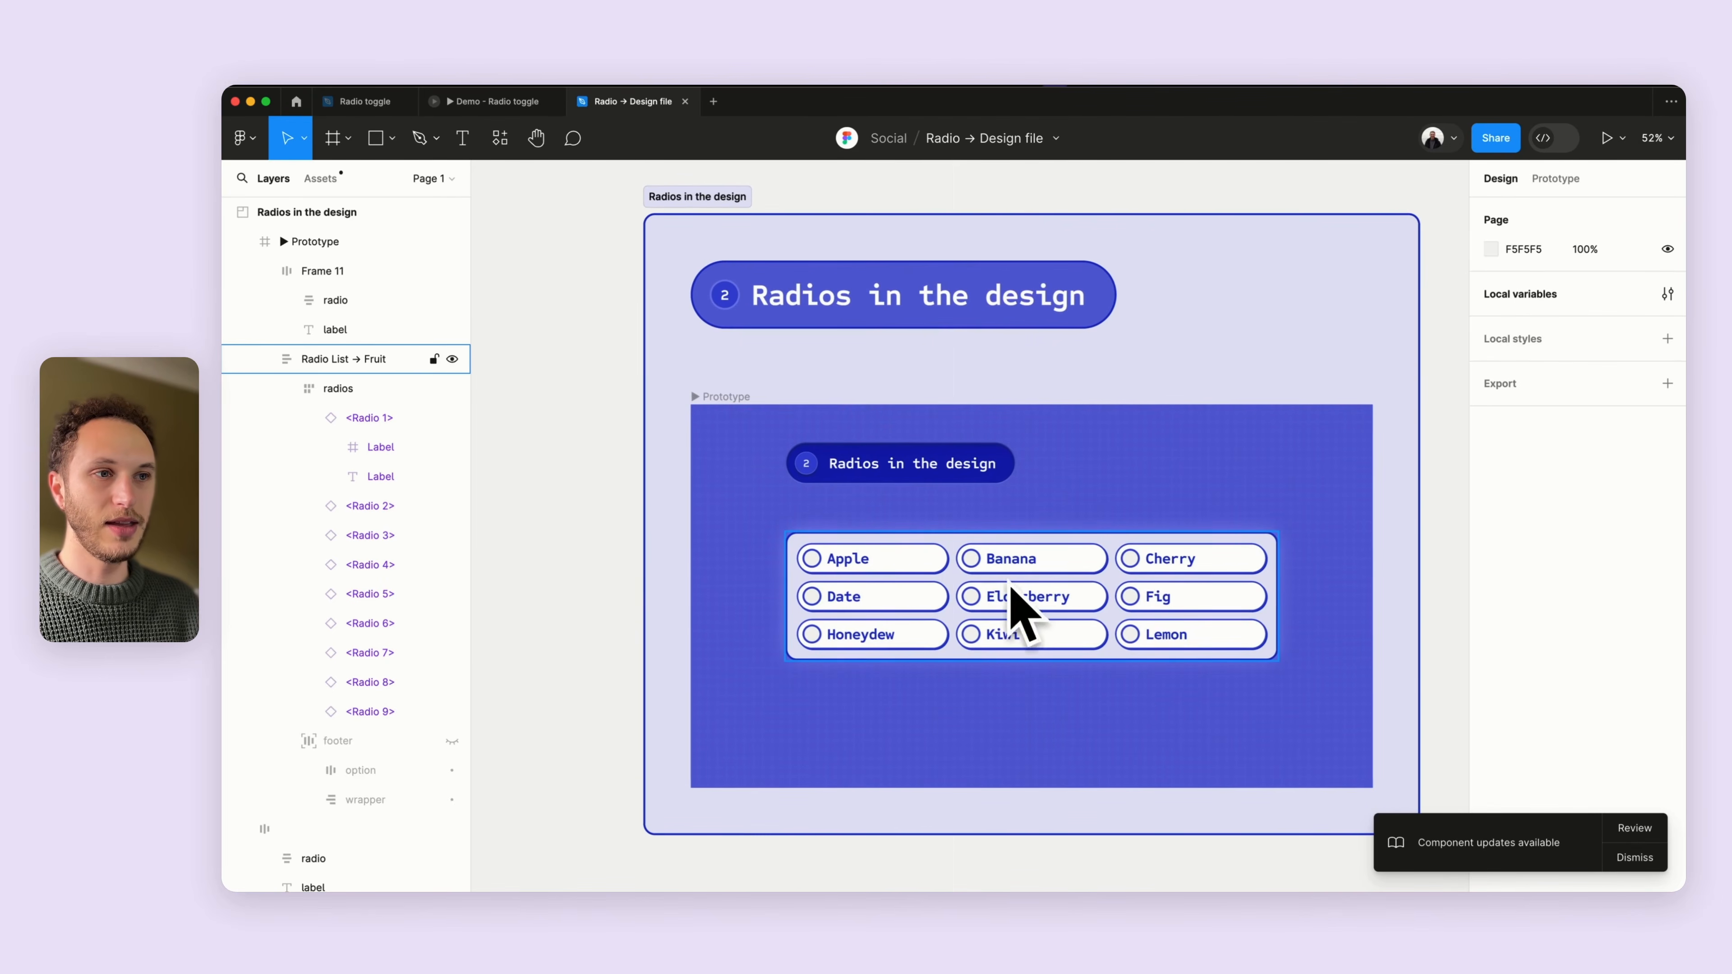